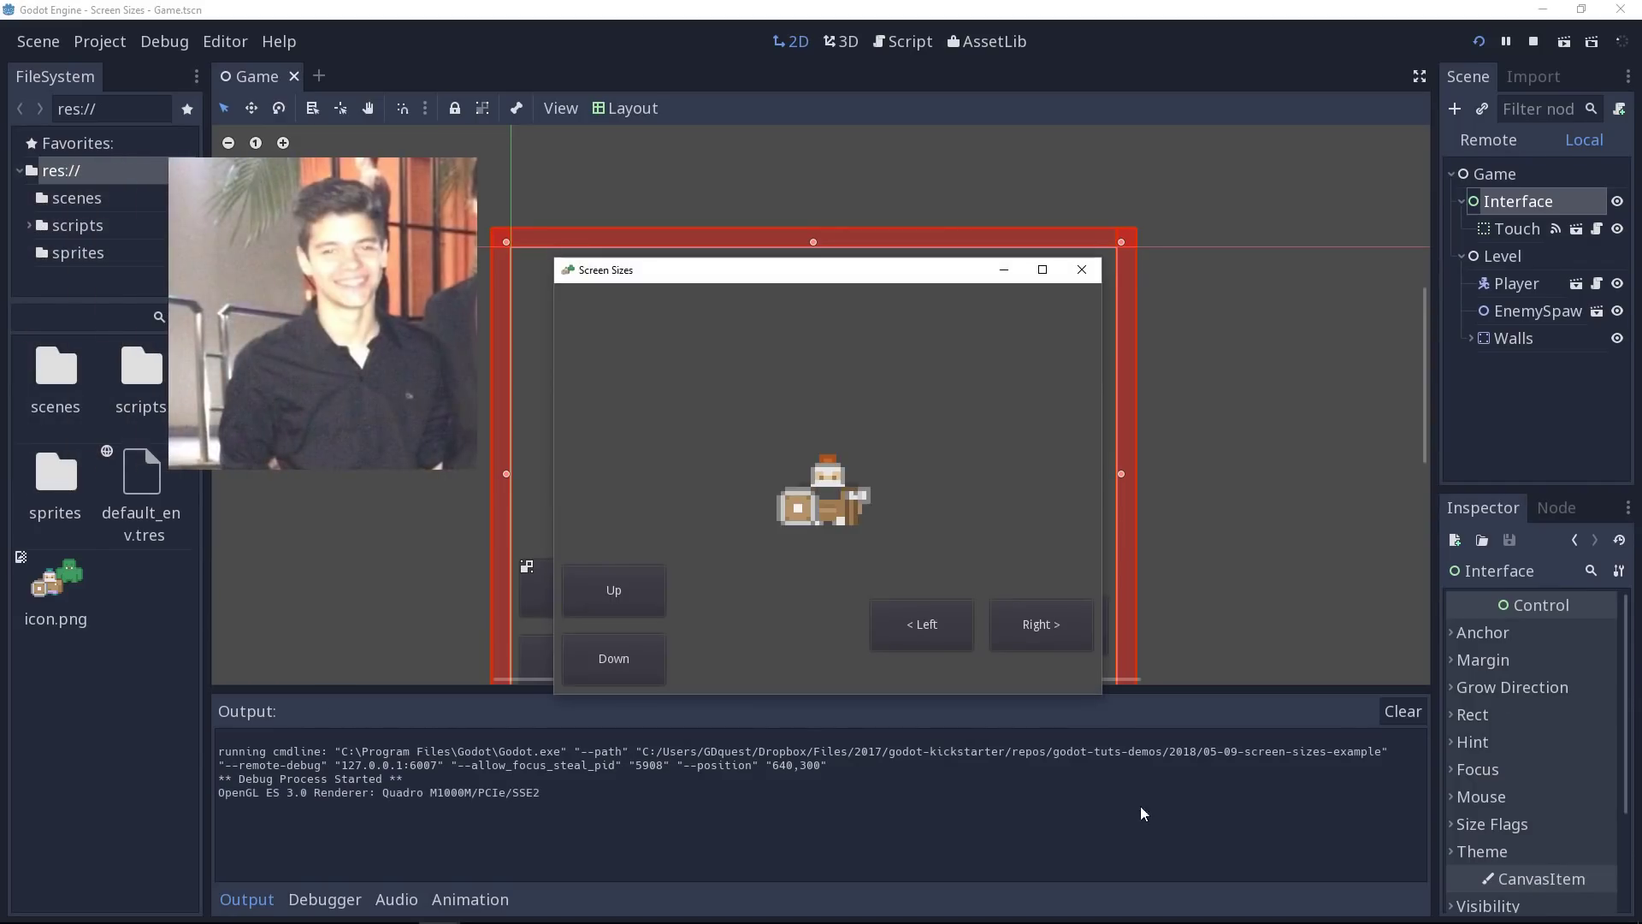
# - Resize and reposition the running game window, then test the right, left, up and down touch buttons
pyautogui.moveTo(1095, 696); pyautogui.dragTo(1330, 868)
pyautogui.moveTo(881, 270); pyautogui.dragTo(676, 175)
pyautogui.click(1023, 660)
pyautogui.click(896, 675)
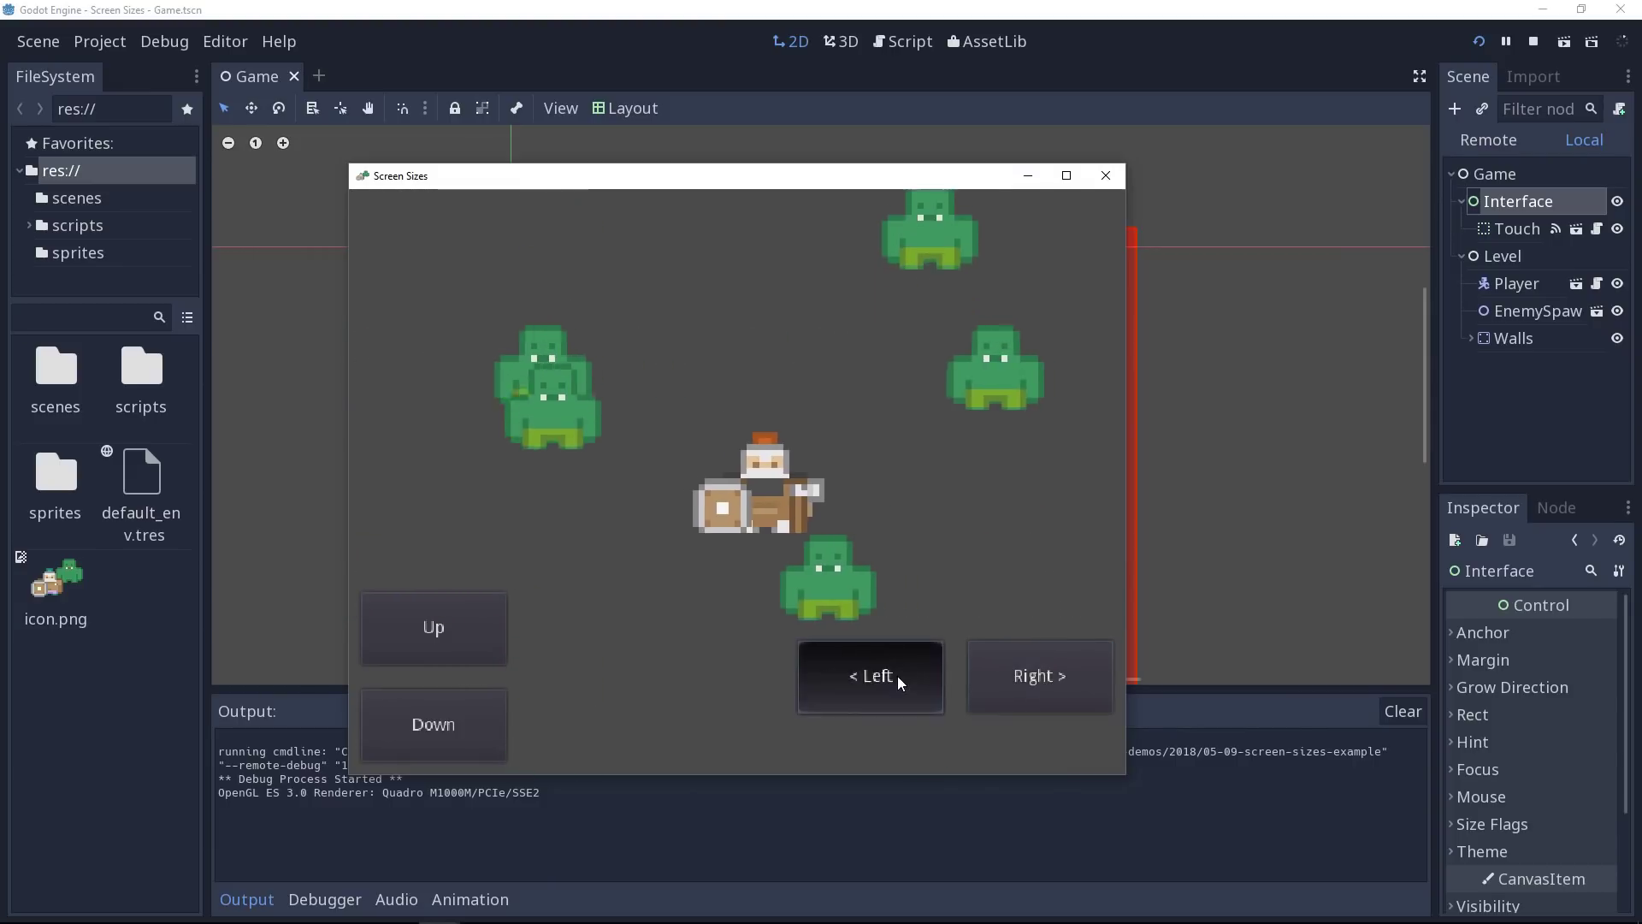
pyautogui.click(397, 630)
pyautogui.click(444, 713)
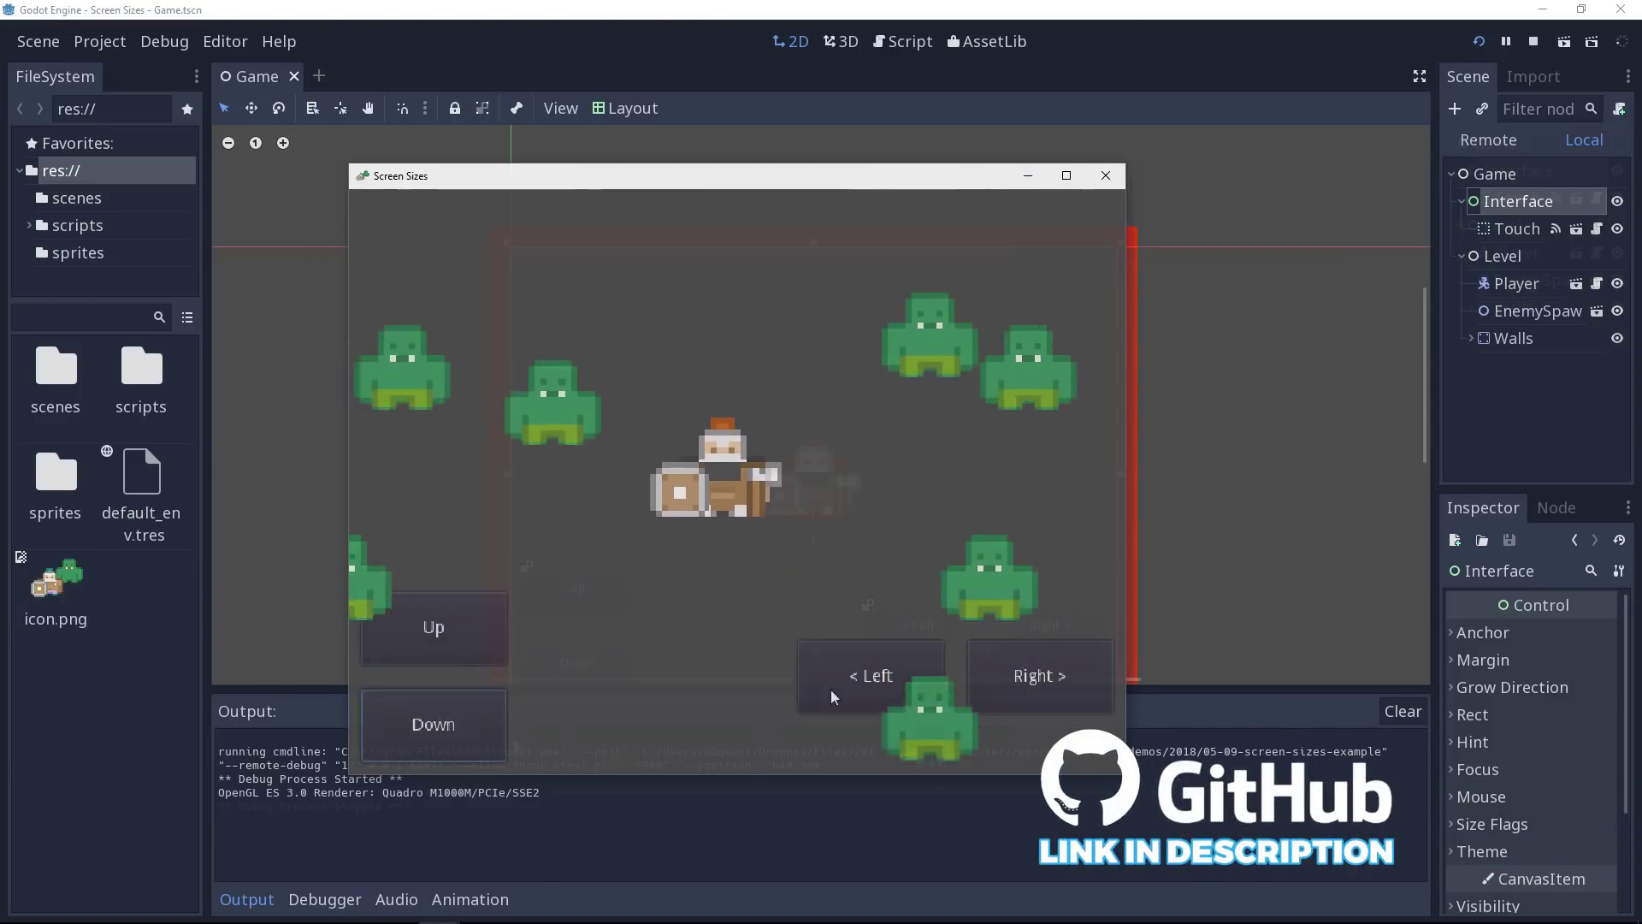
# - Stop the game, inspect the EnemySpawners scene's spawner nodes, close that scene, and rerun the game
pyautogui.press('F8')
pyautogui.click(1596, 252)
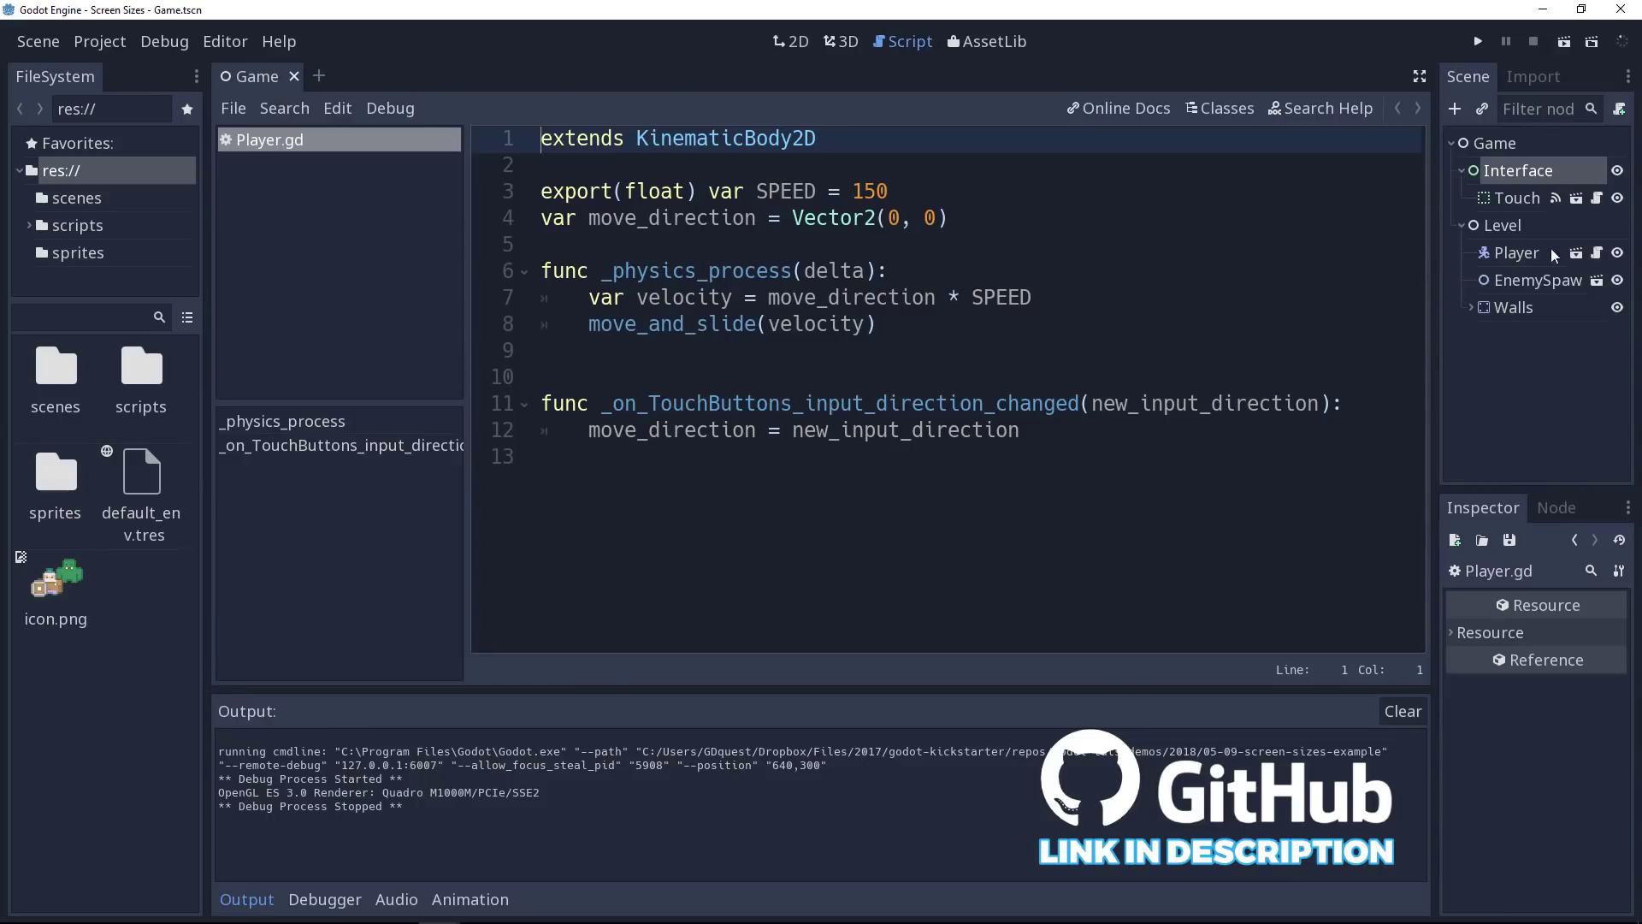
pyautogui.click(1595, 281)
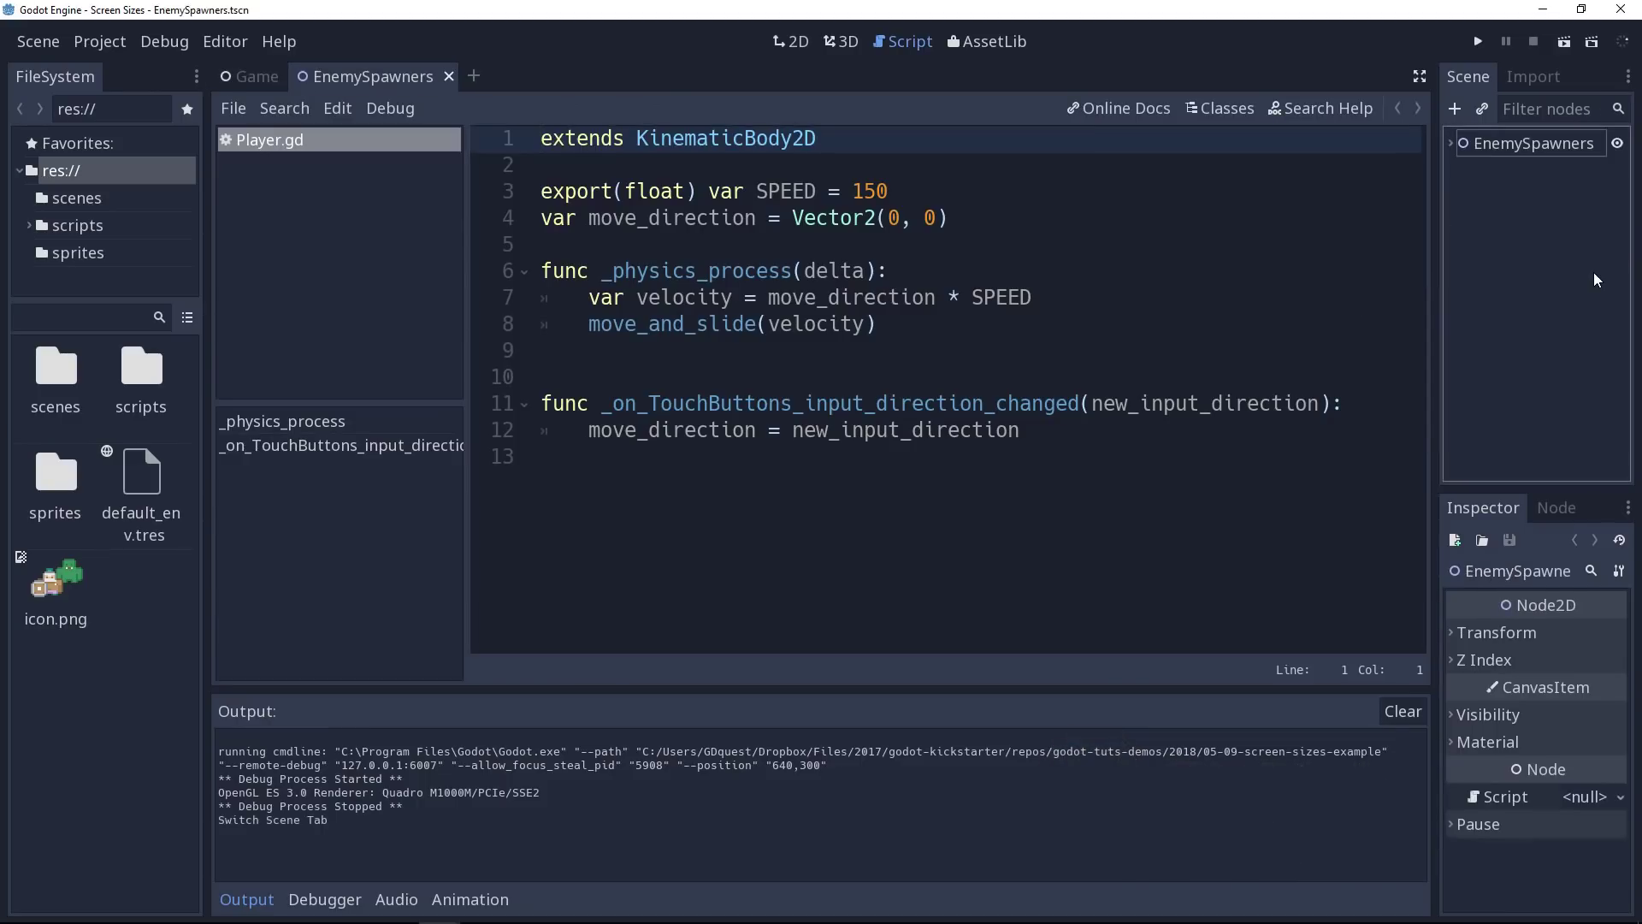
pyautogui.click(1526, 148)
pyautogui.click(1451, 143)
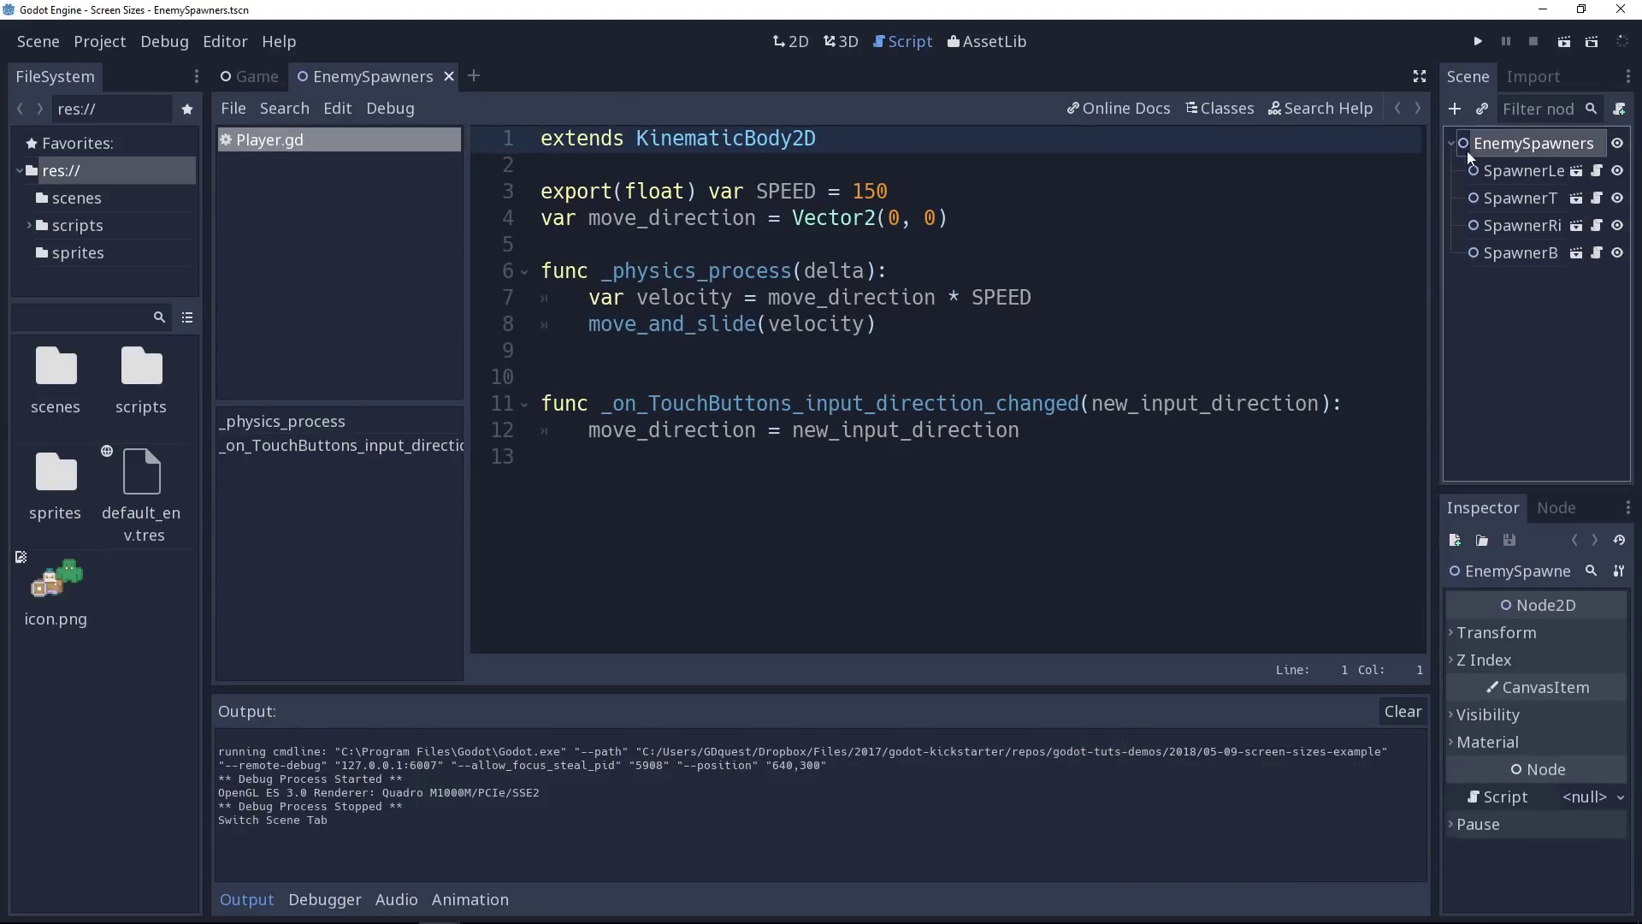
pyautogui.click(1505, 171)
pyautogui.click(1503, 198)
pyautogui.hotkey('ctrl', 'w')
pyautogui.press('F5')
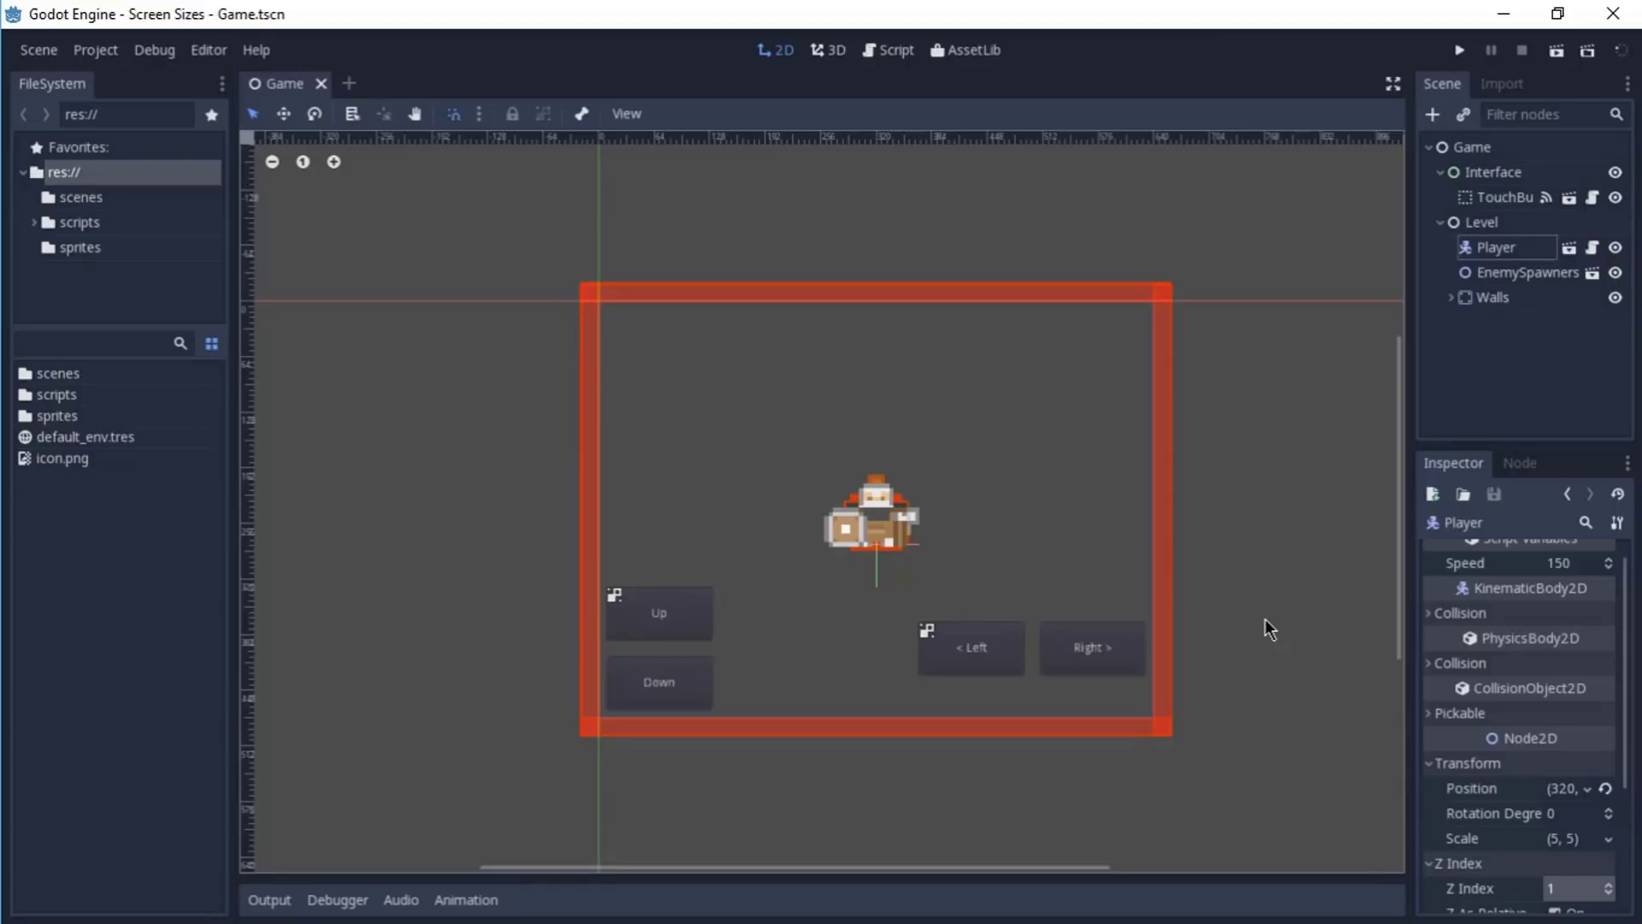
# - Run the game, move its window up and right, and test the up and down touch buttons
pyautogui.click(1459, 52)
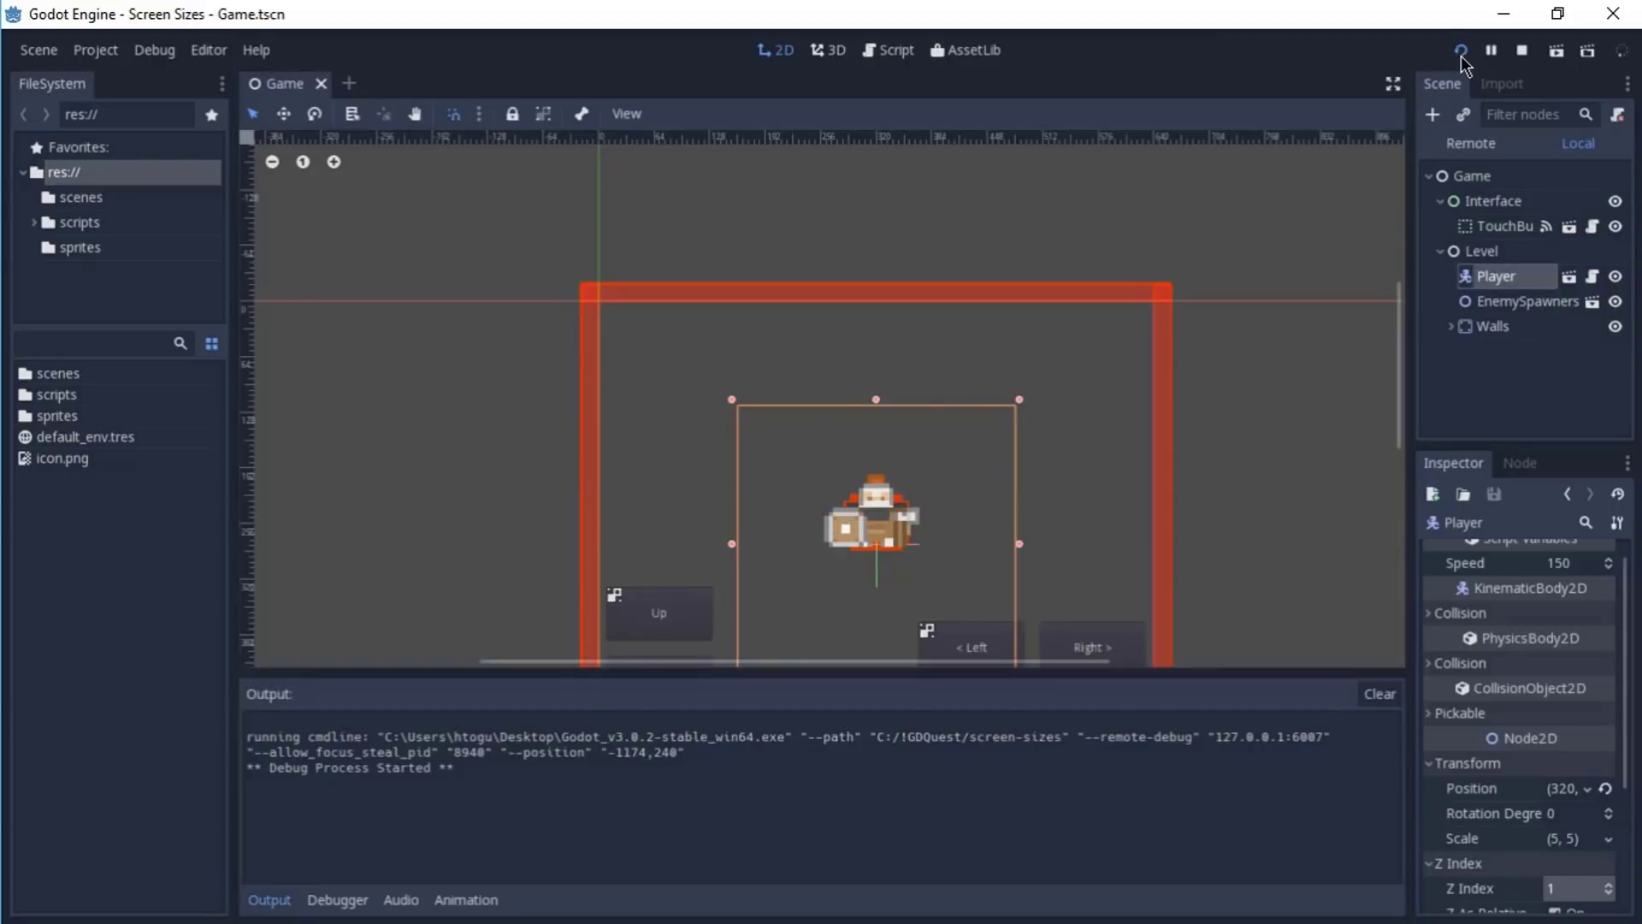
pyautogui.moveTo(665, 317); pyautogui.dragTo(891, 188)
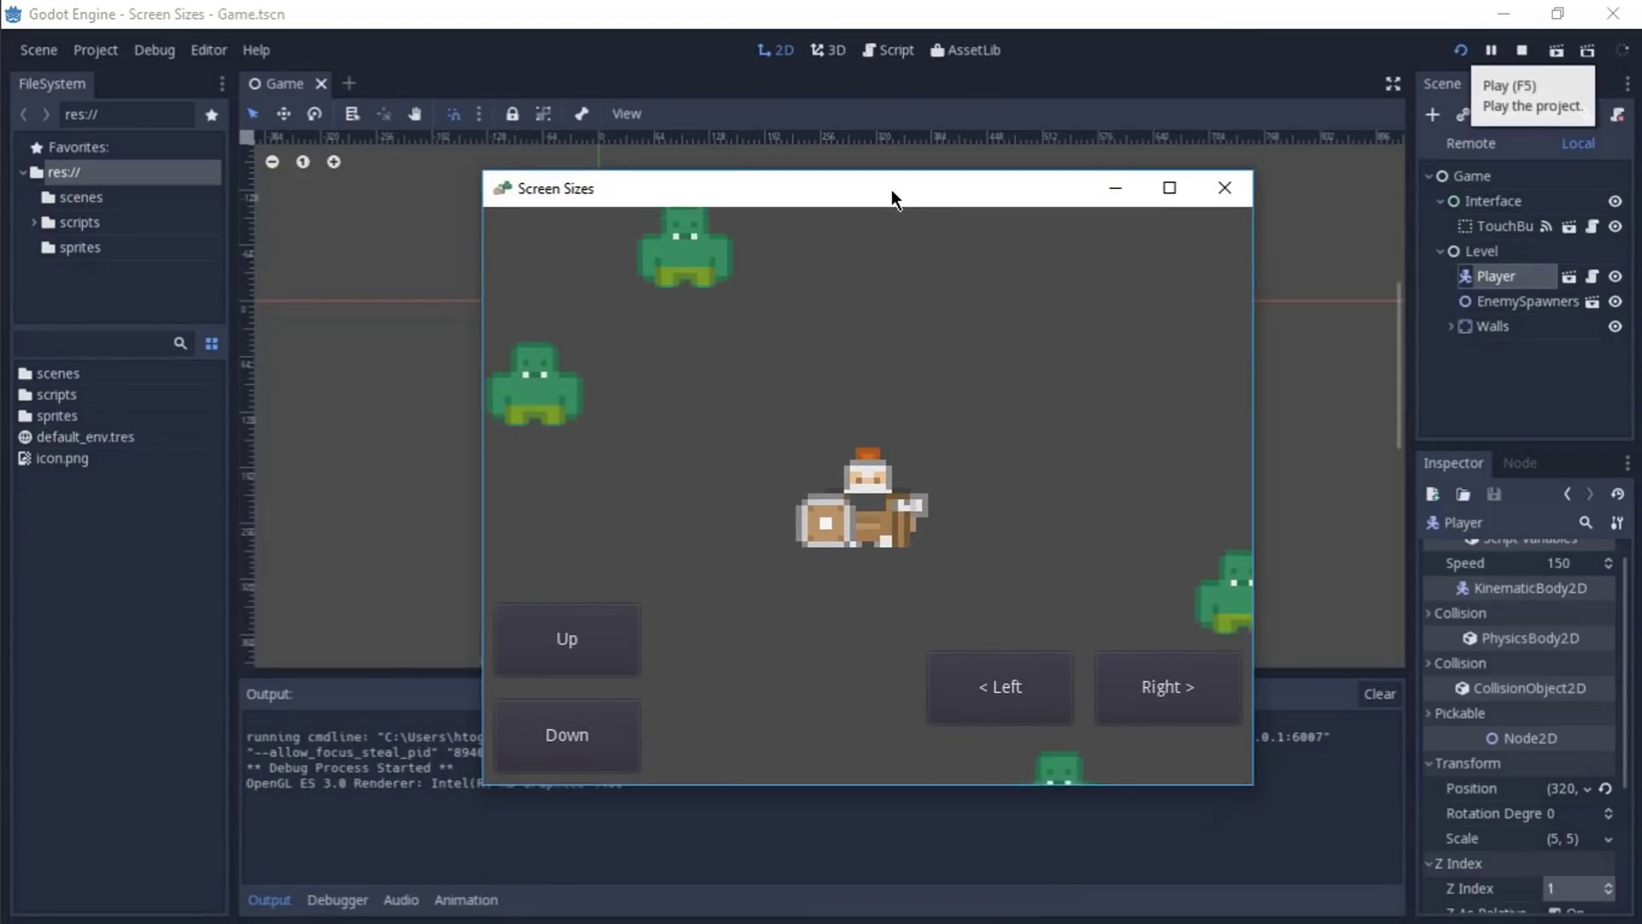
pyautogui.click(561, 661)
pyautogui.click(572, 747)
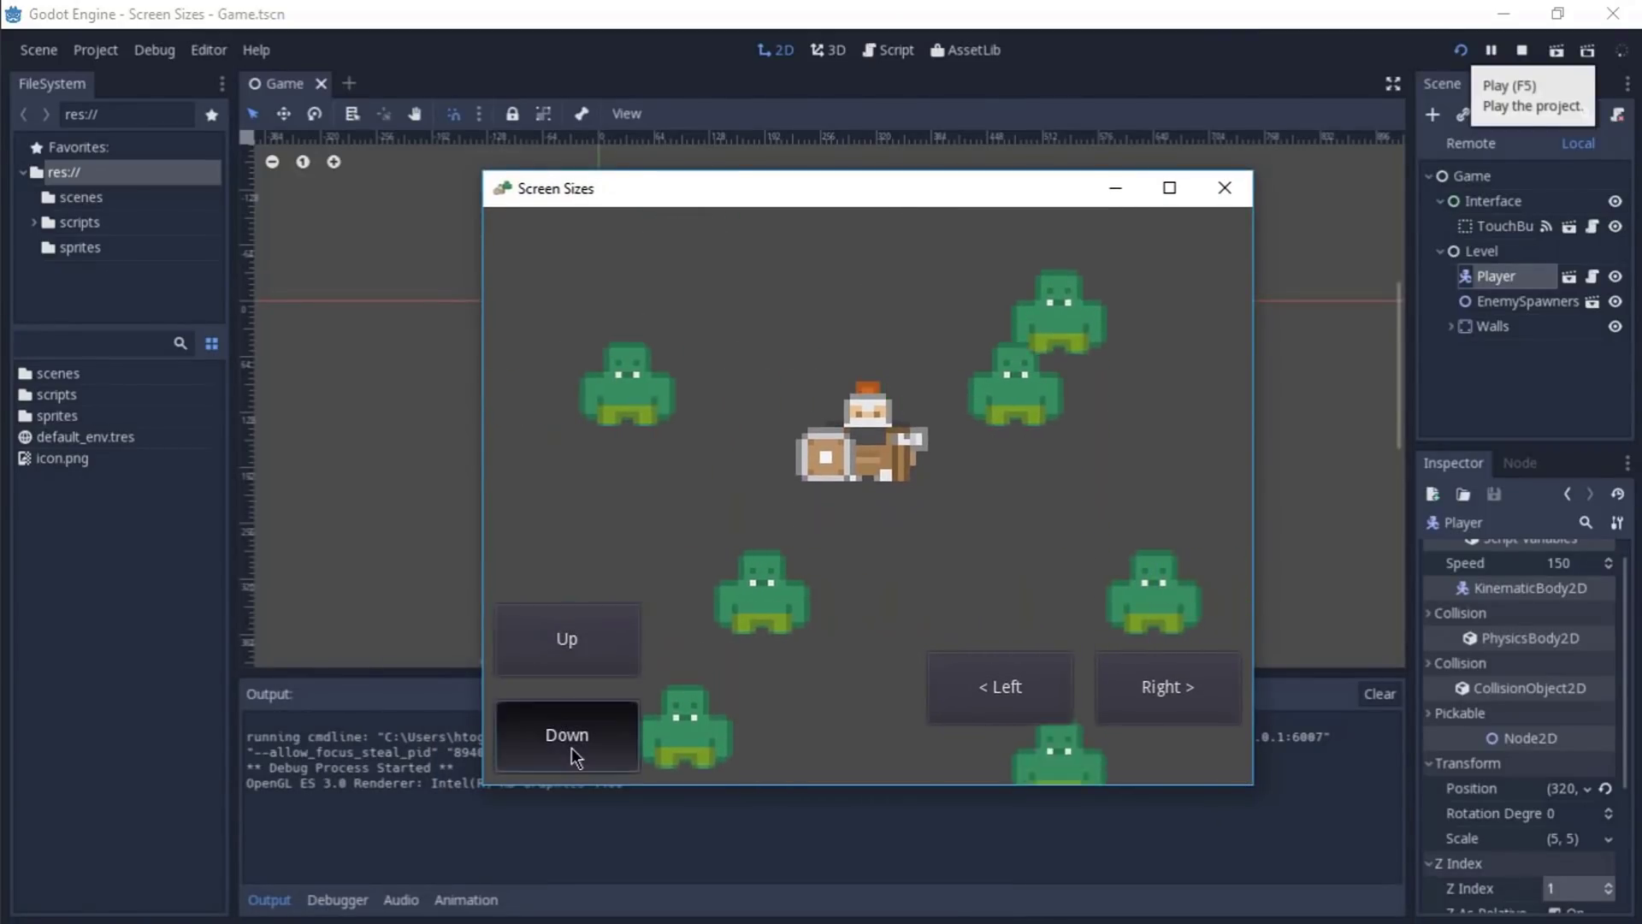
pyautogui.click(563, 663)
pyautogui.click(568, 717)
pyautogui.click(579, 652)
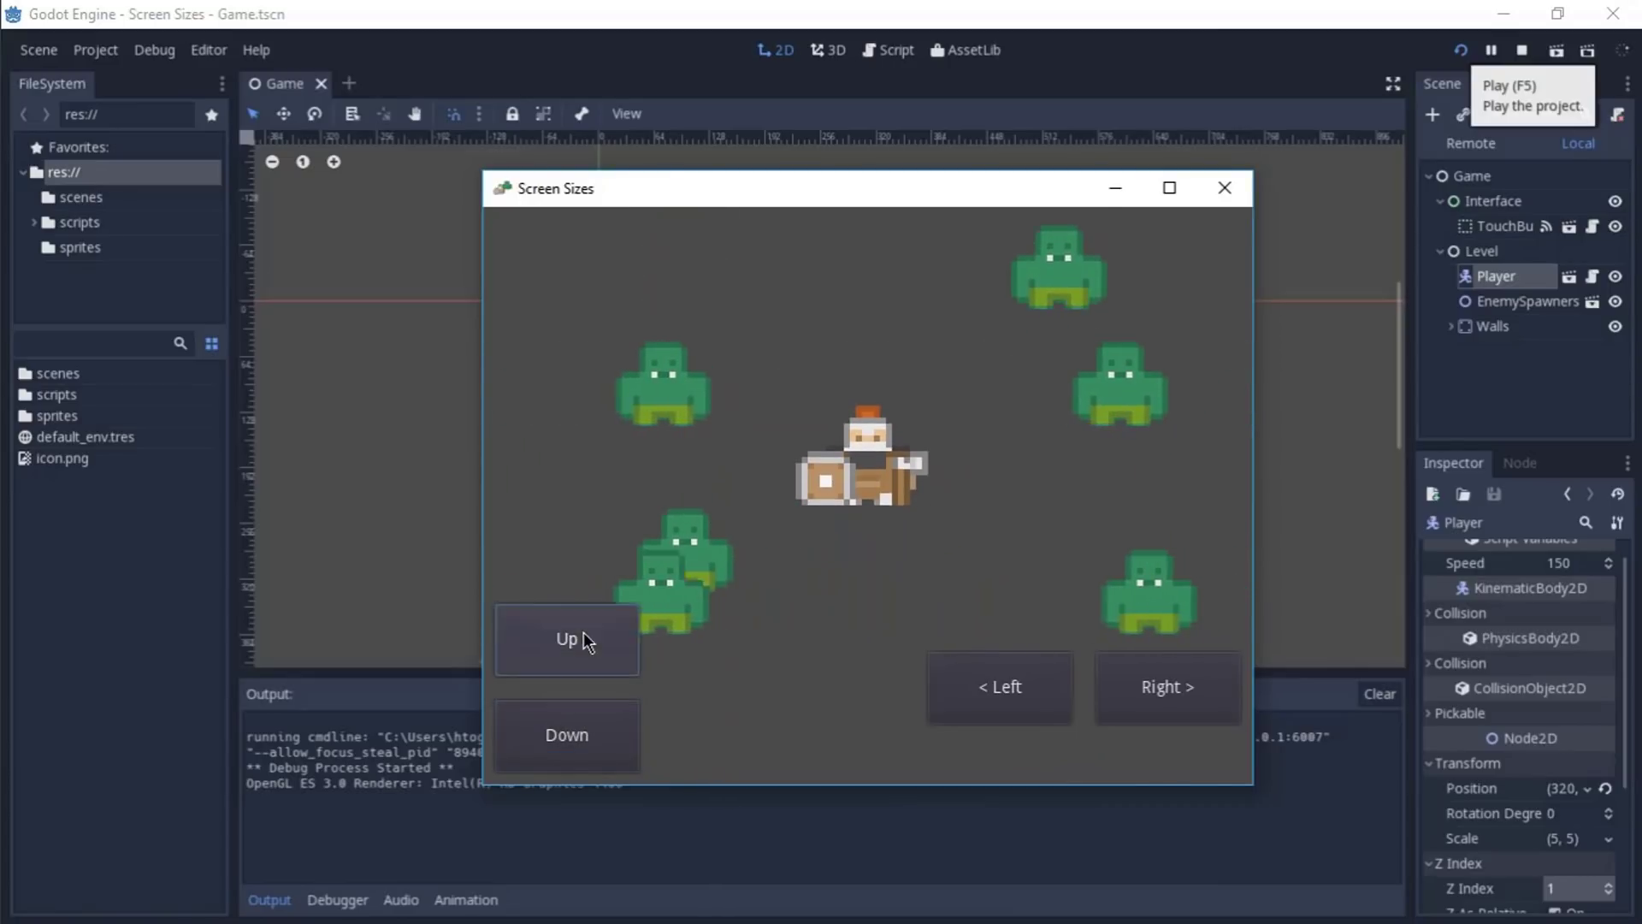
pyautogui.click(531, 707)
pyautogui.click(552, 661)
# - Test the left and right touch buttons, maximize the game window, then close the game
pyautogui.click(1005, 684)
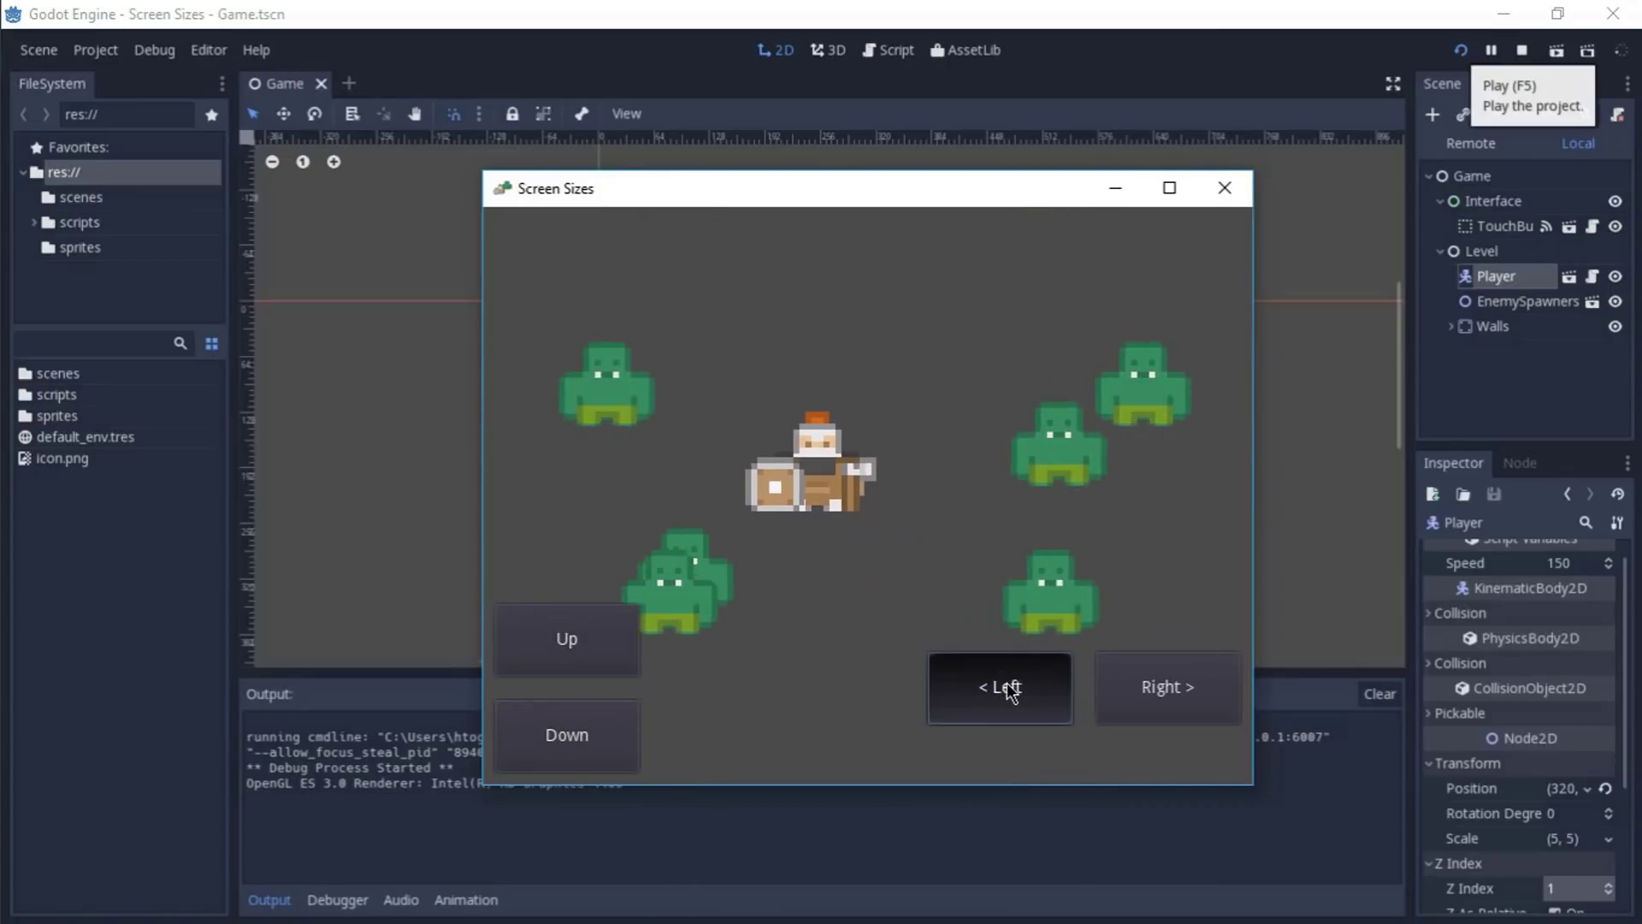
pyautogui.click(1198, 714)
pyautogui.click(1033, 686)
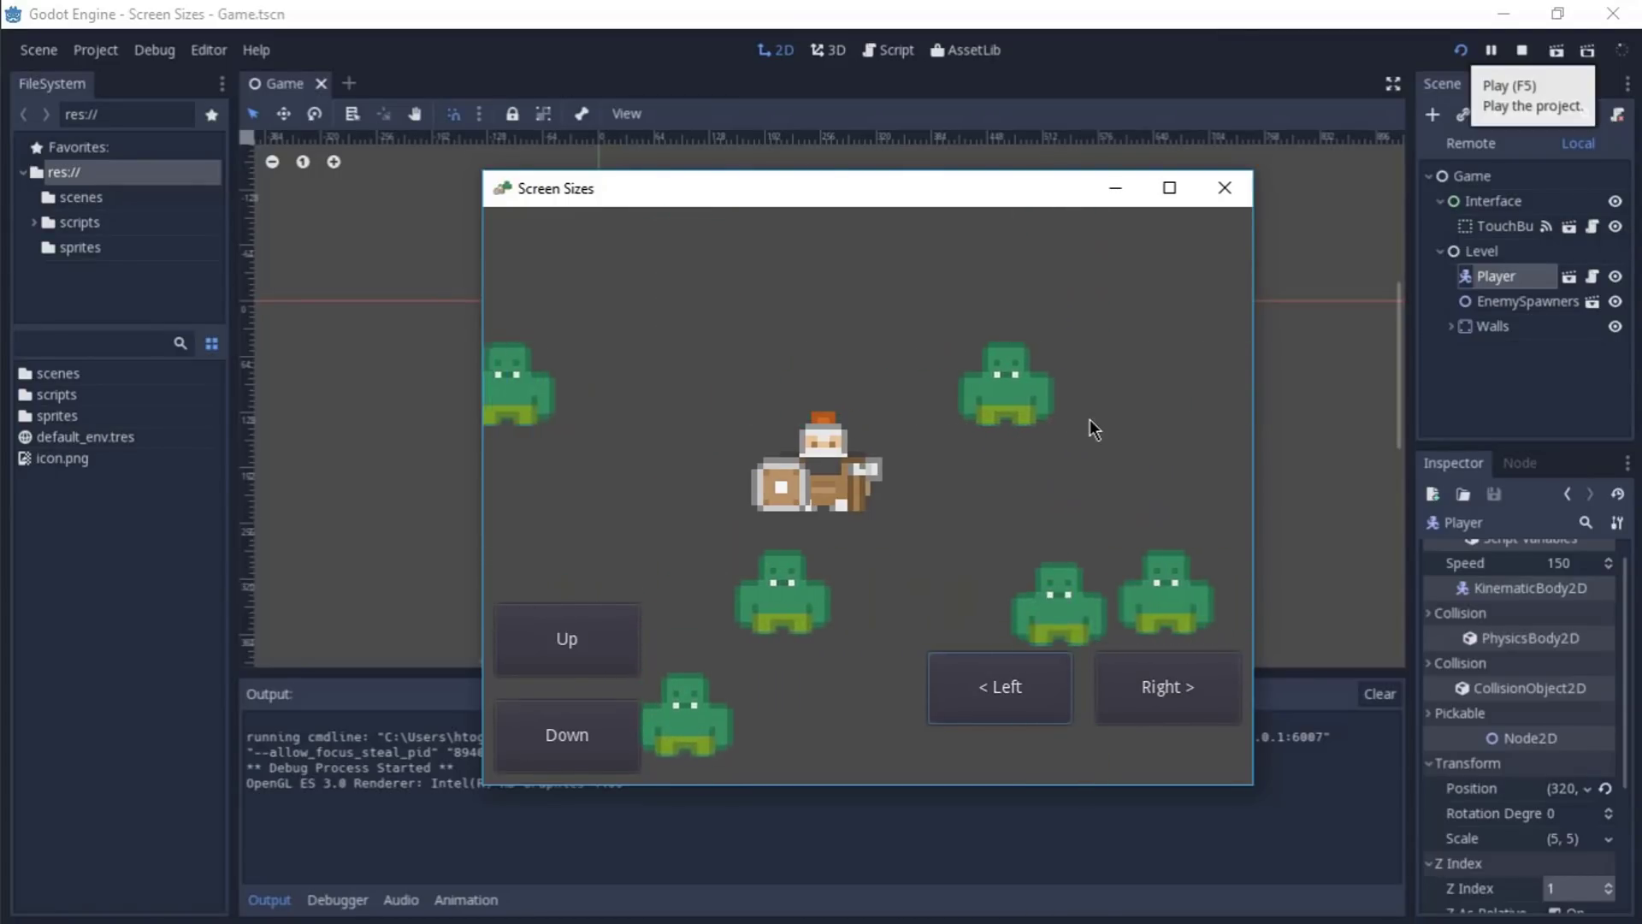
pyautogui.click(1169, 188)
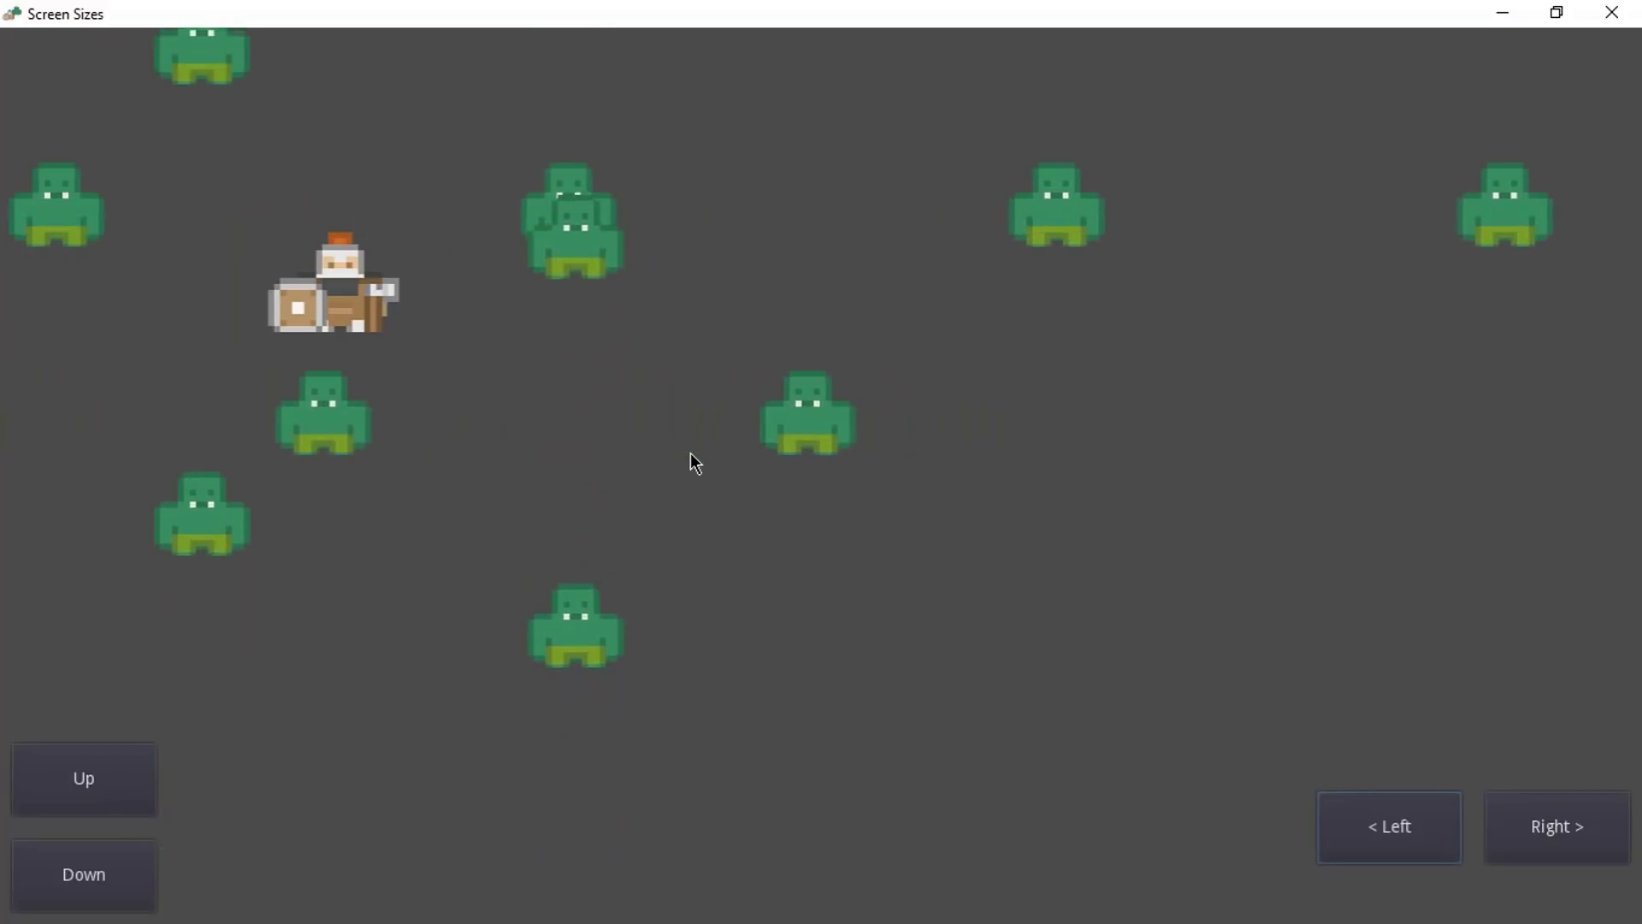
pyautogui.click(1611, 12)
# - In Project Settings under Display > Window, change Stretch Mode from its default to 2d
pyautogui.click(110, 51)
pyautogui.click(102, 75)
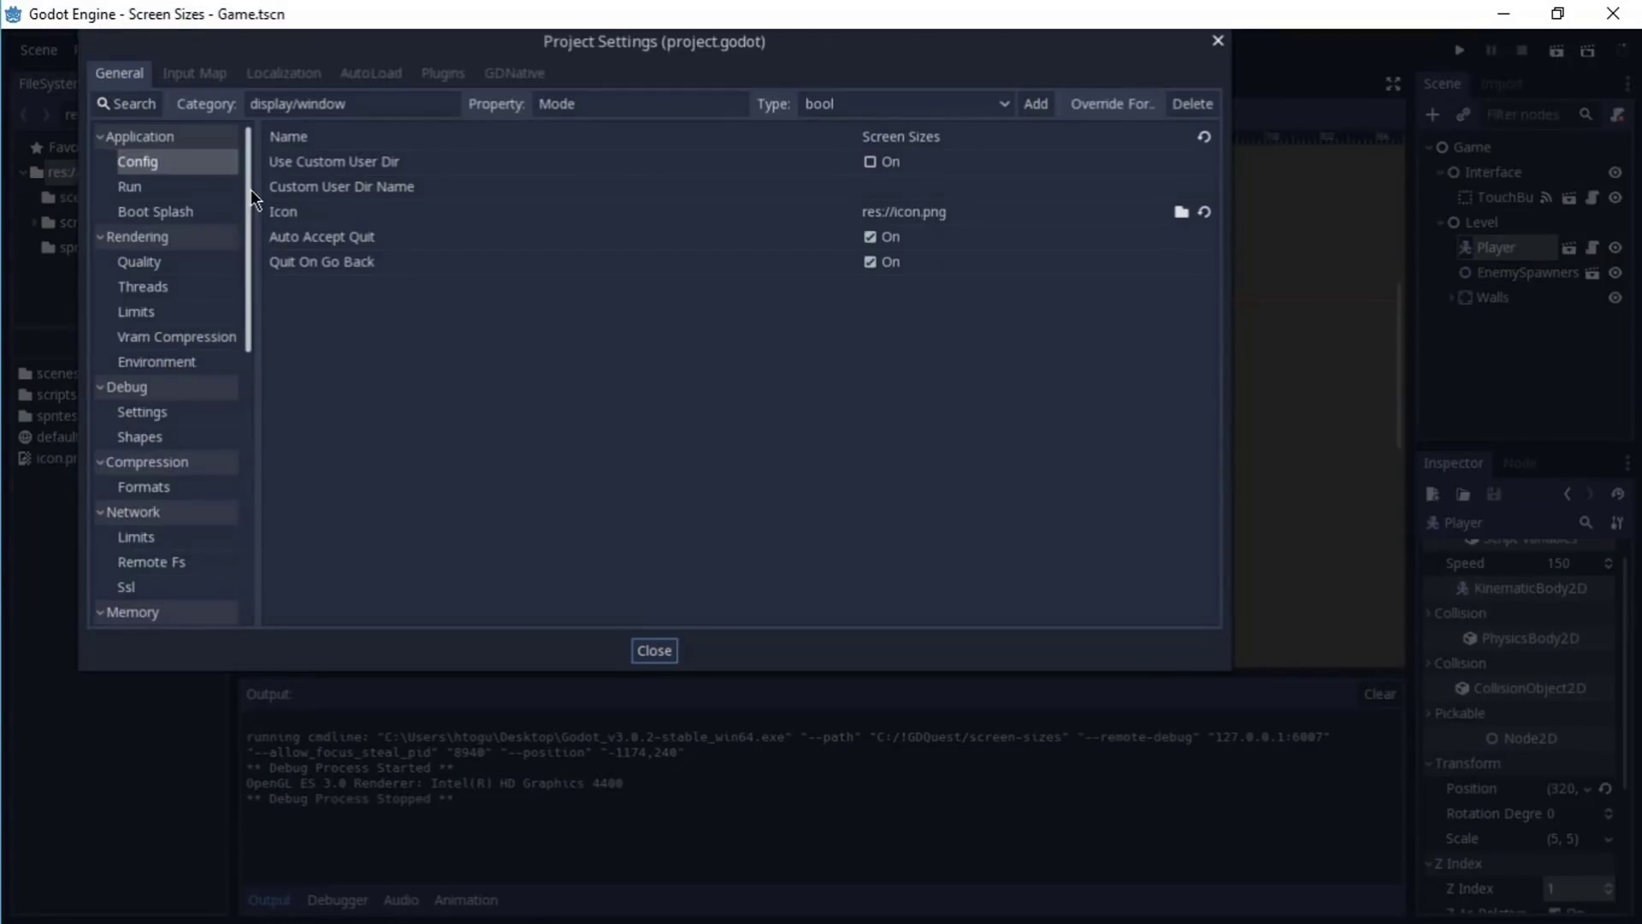
pyautogui.moveTo(249, 189); pyautogui.dragTo(249, 372)
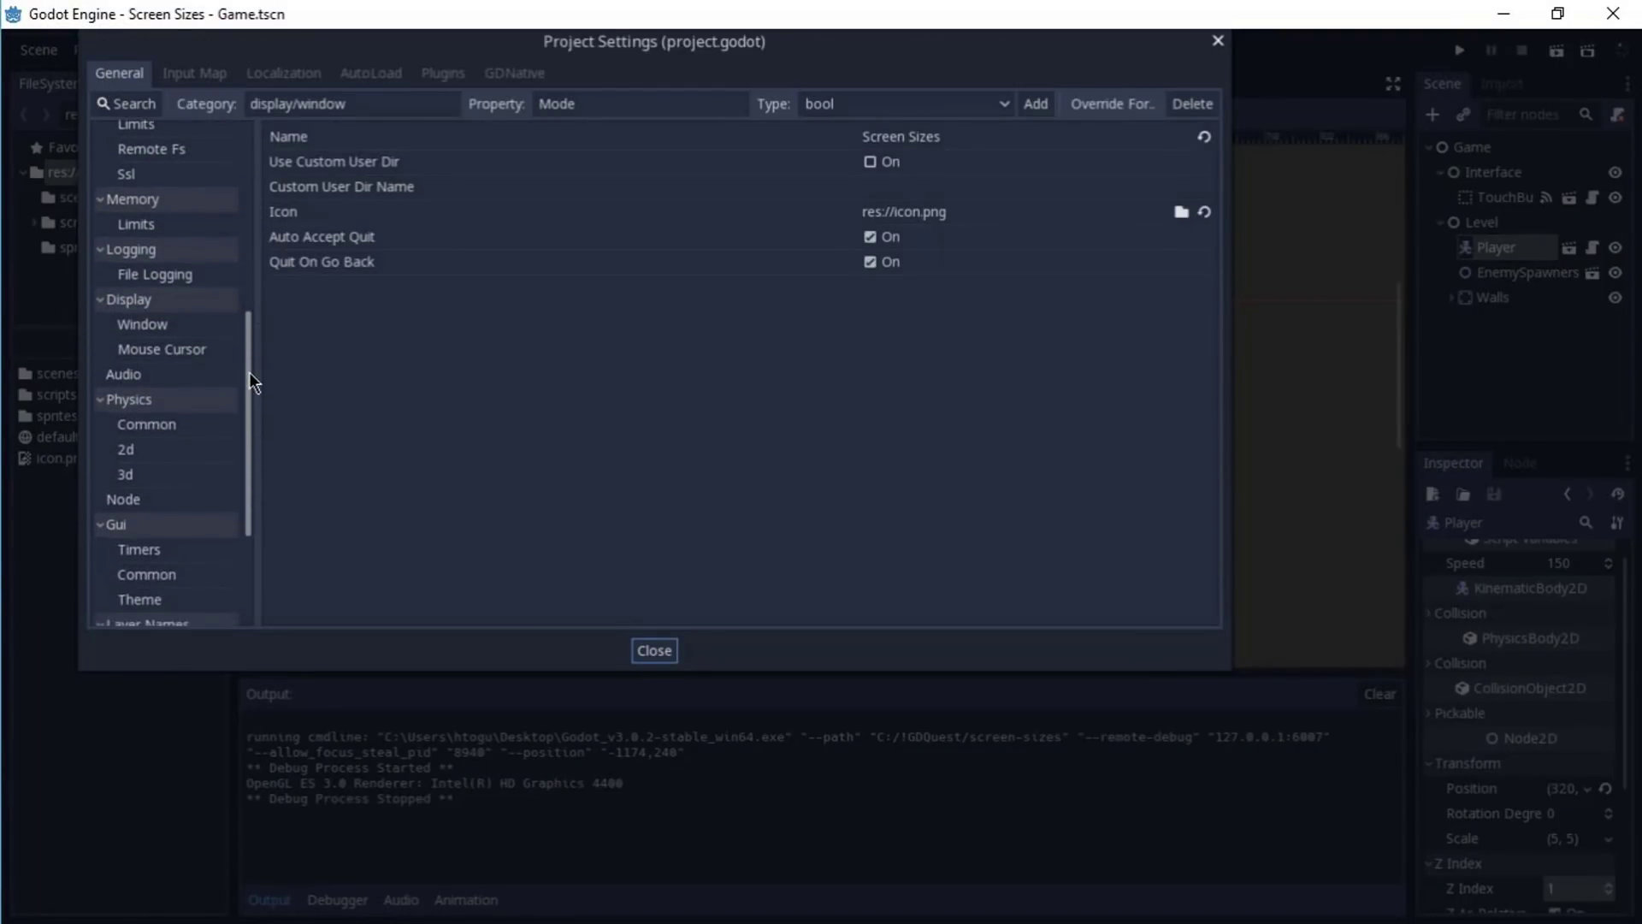
pyautogui.click(159, 329)
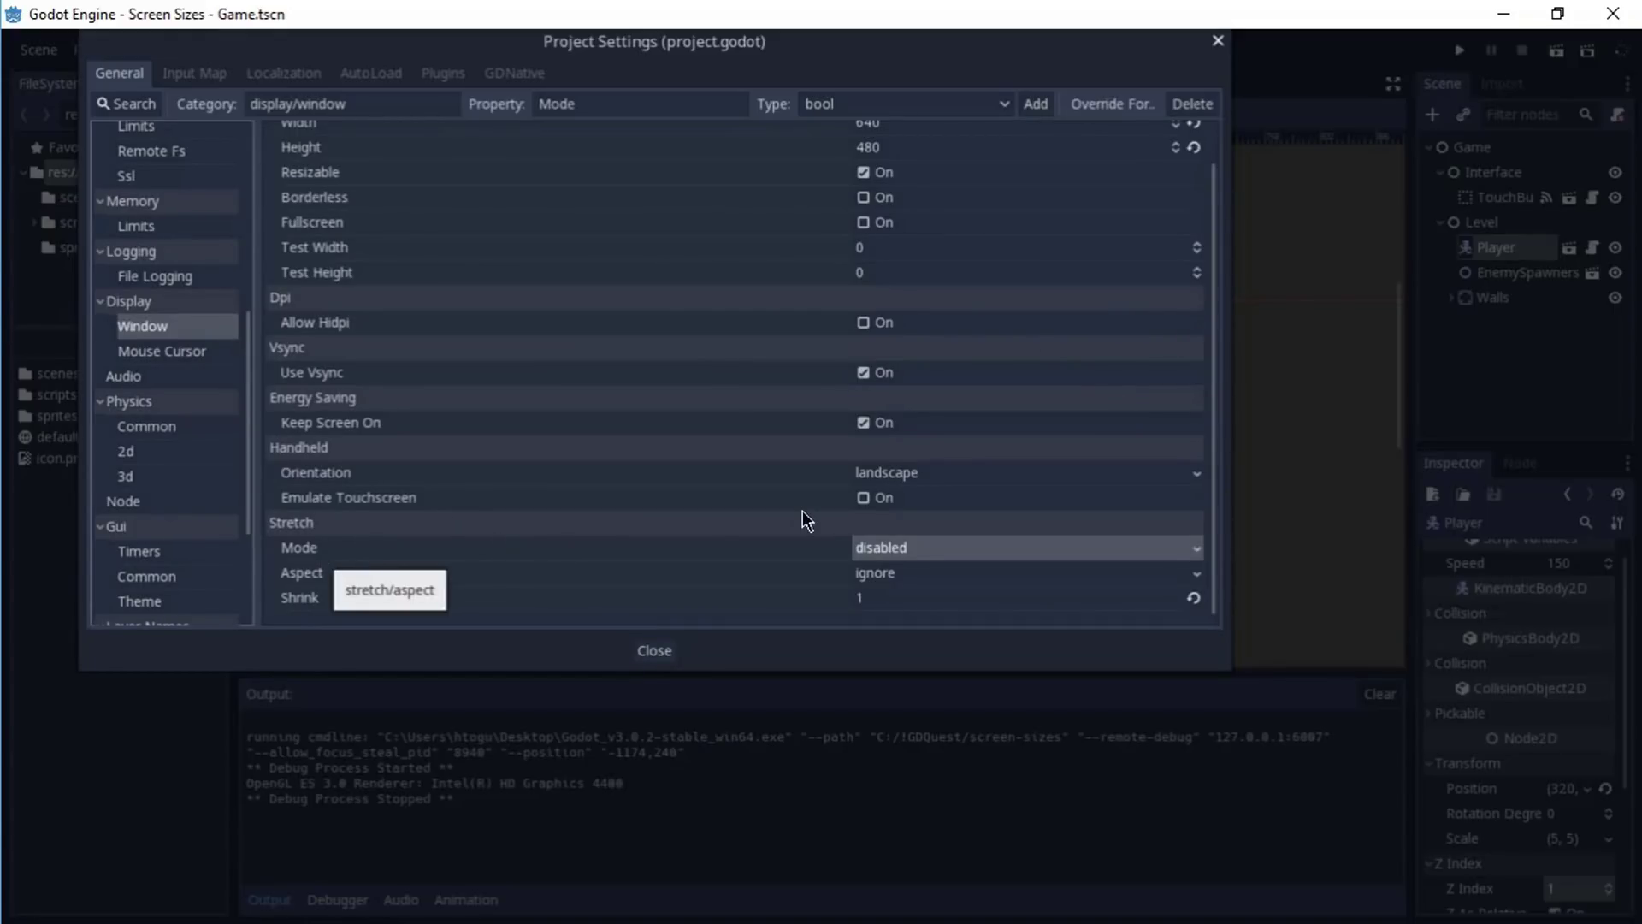
pyautogui.click(977, 553)
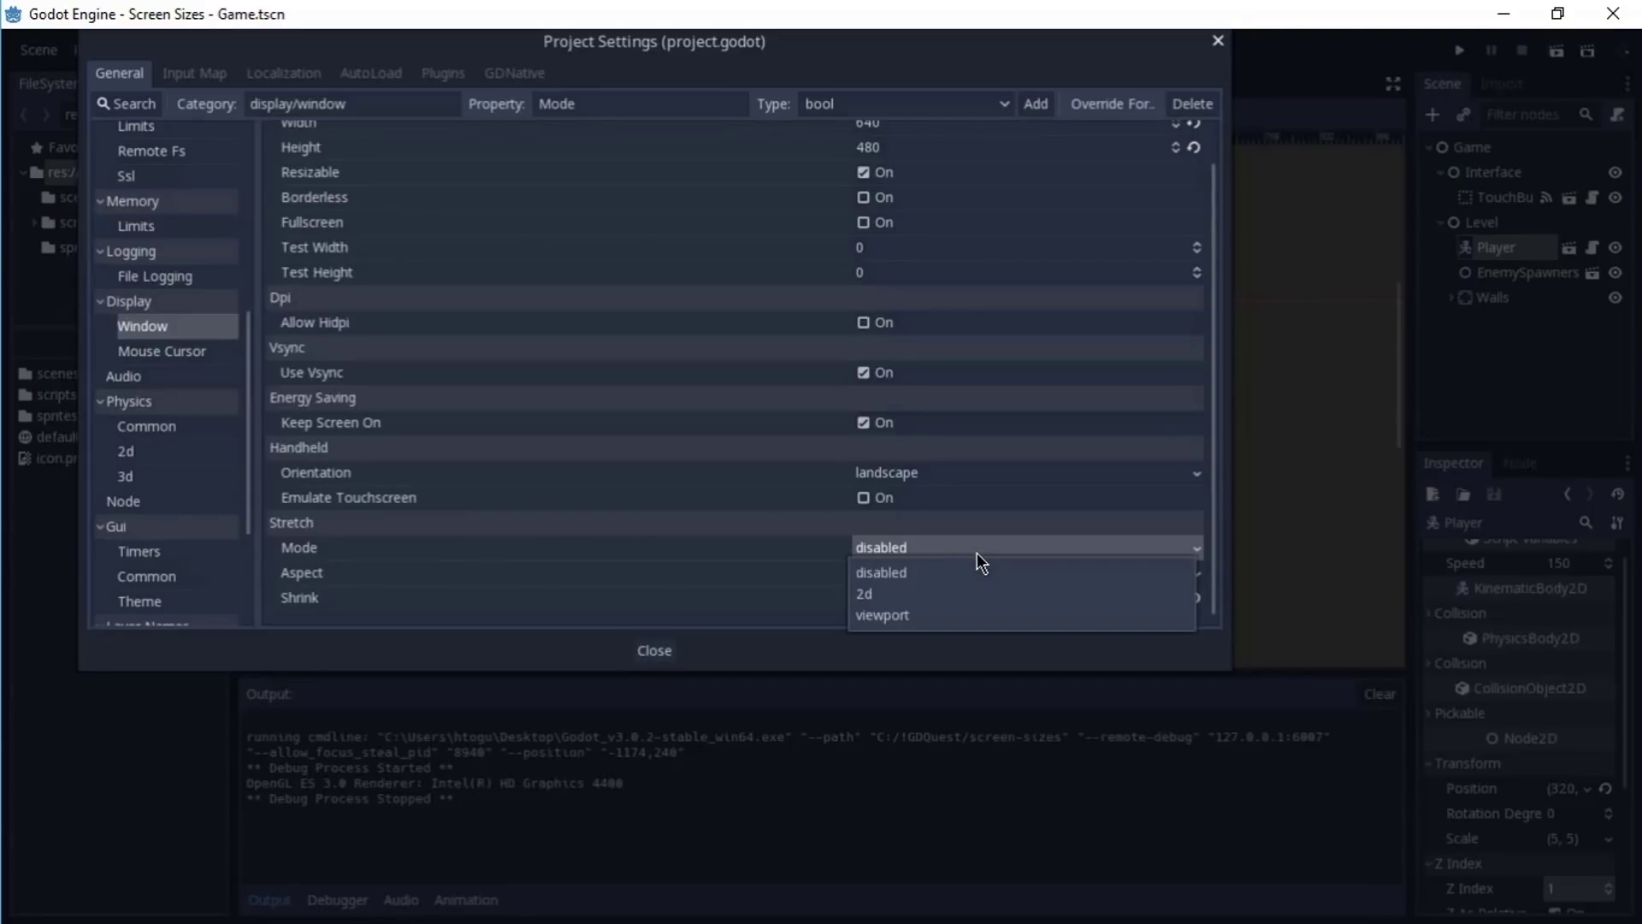
pyautogui.click(920, 599)
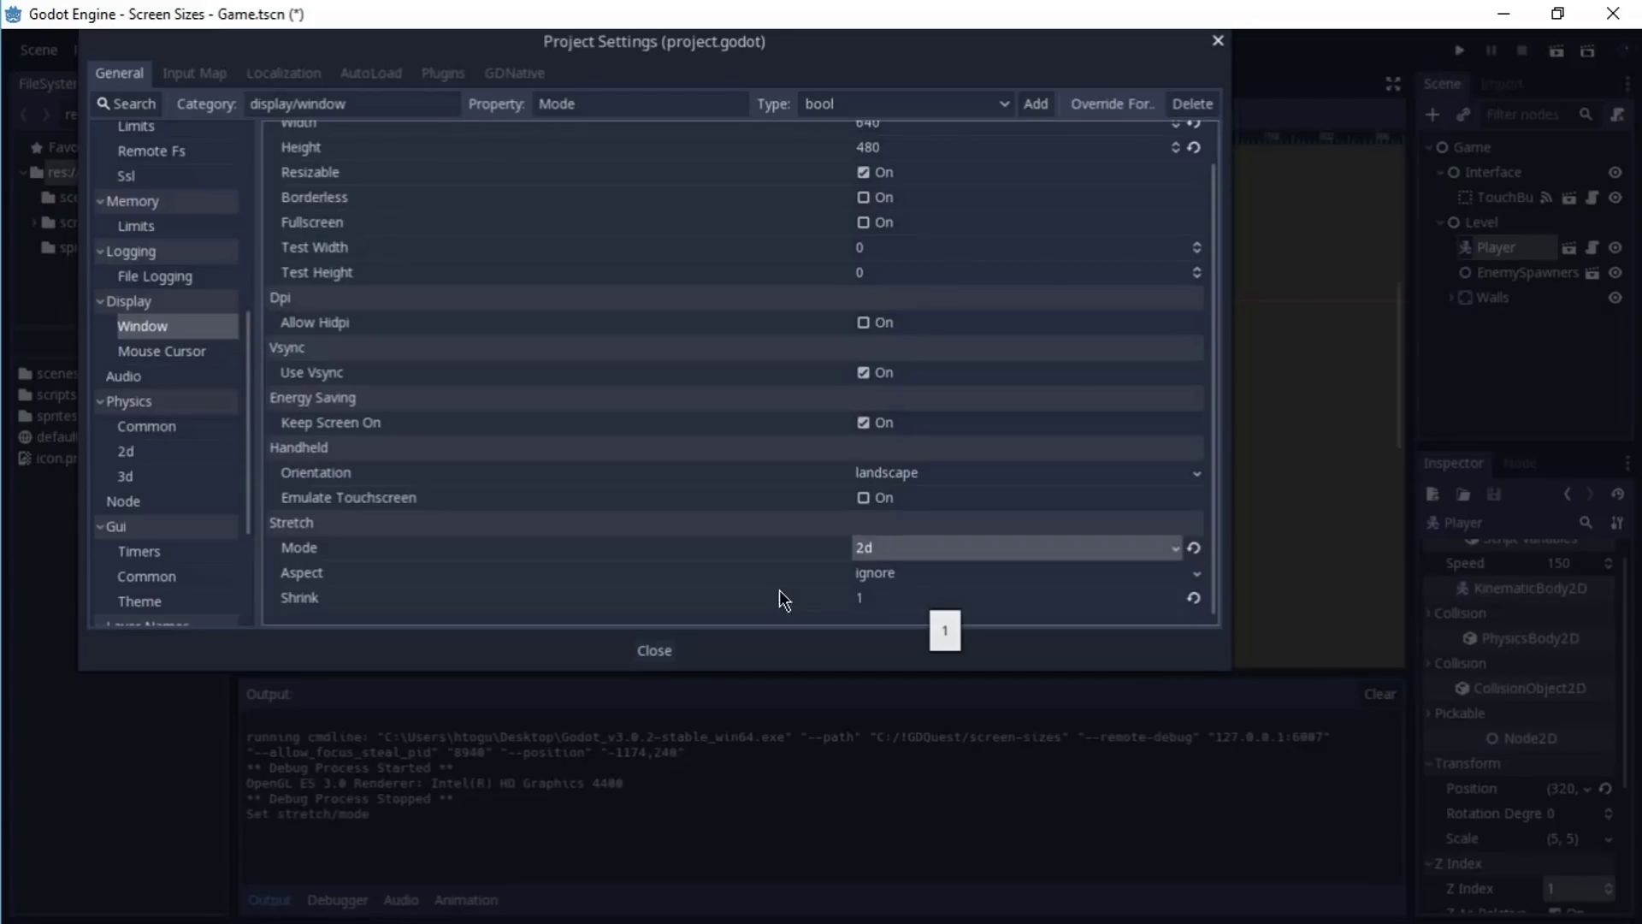
# - Close Project Settings and run the game maximized to see sprites and buttons scaled under 2d
pyautogui.click(672, 655)
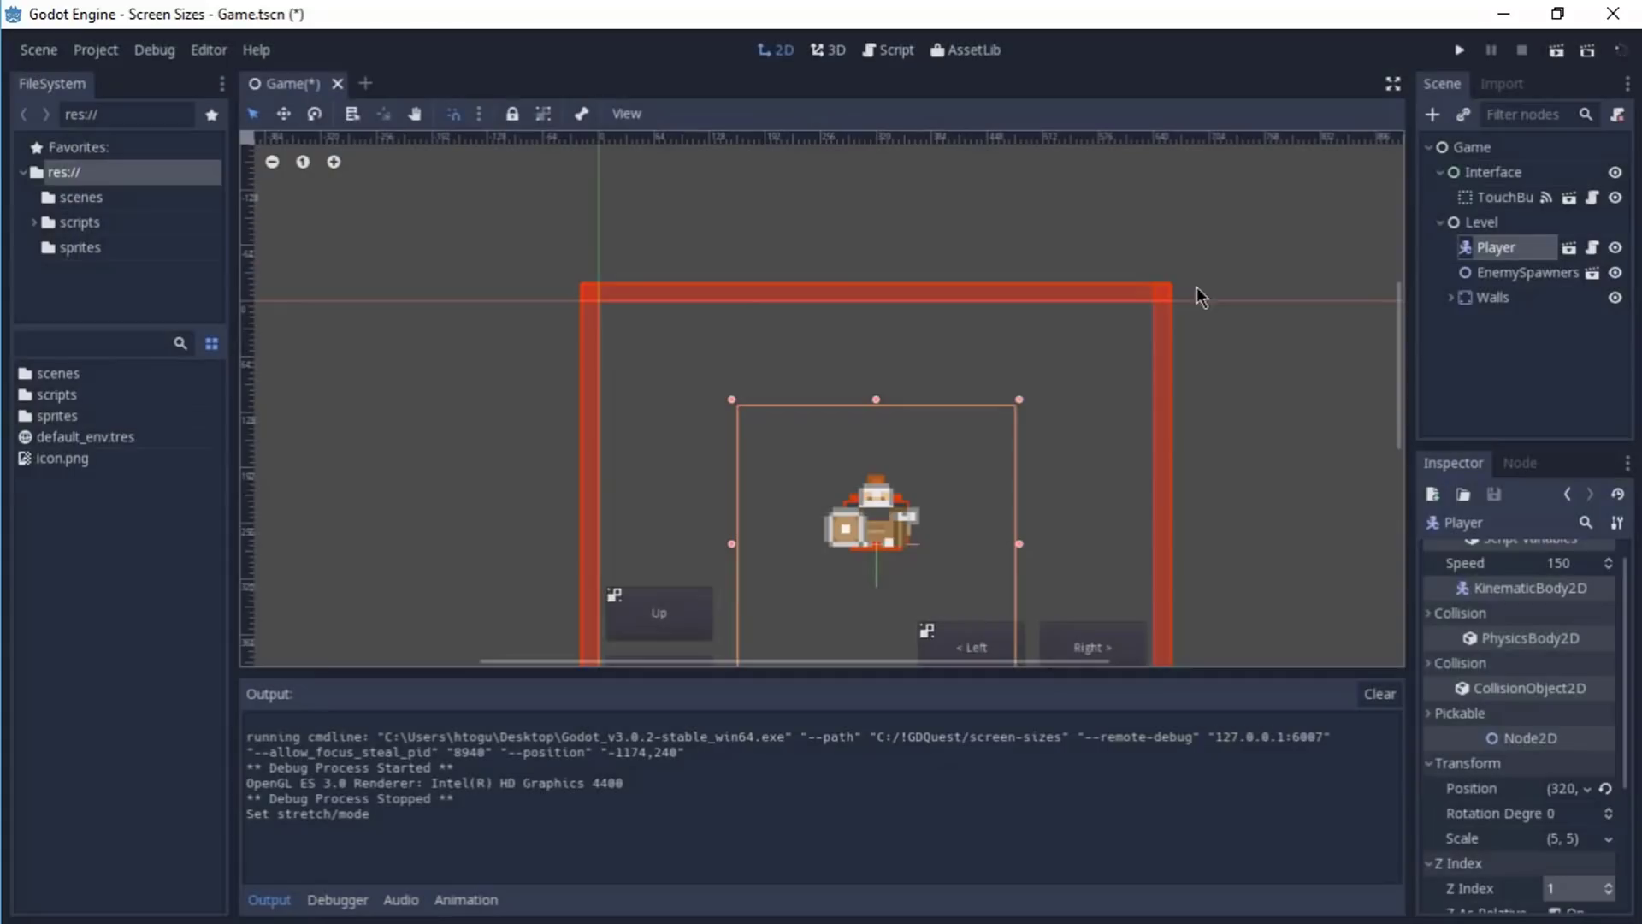
pyautogui.click(1464, 48)
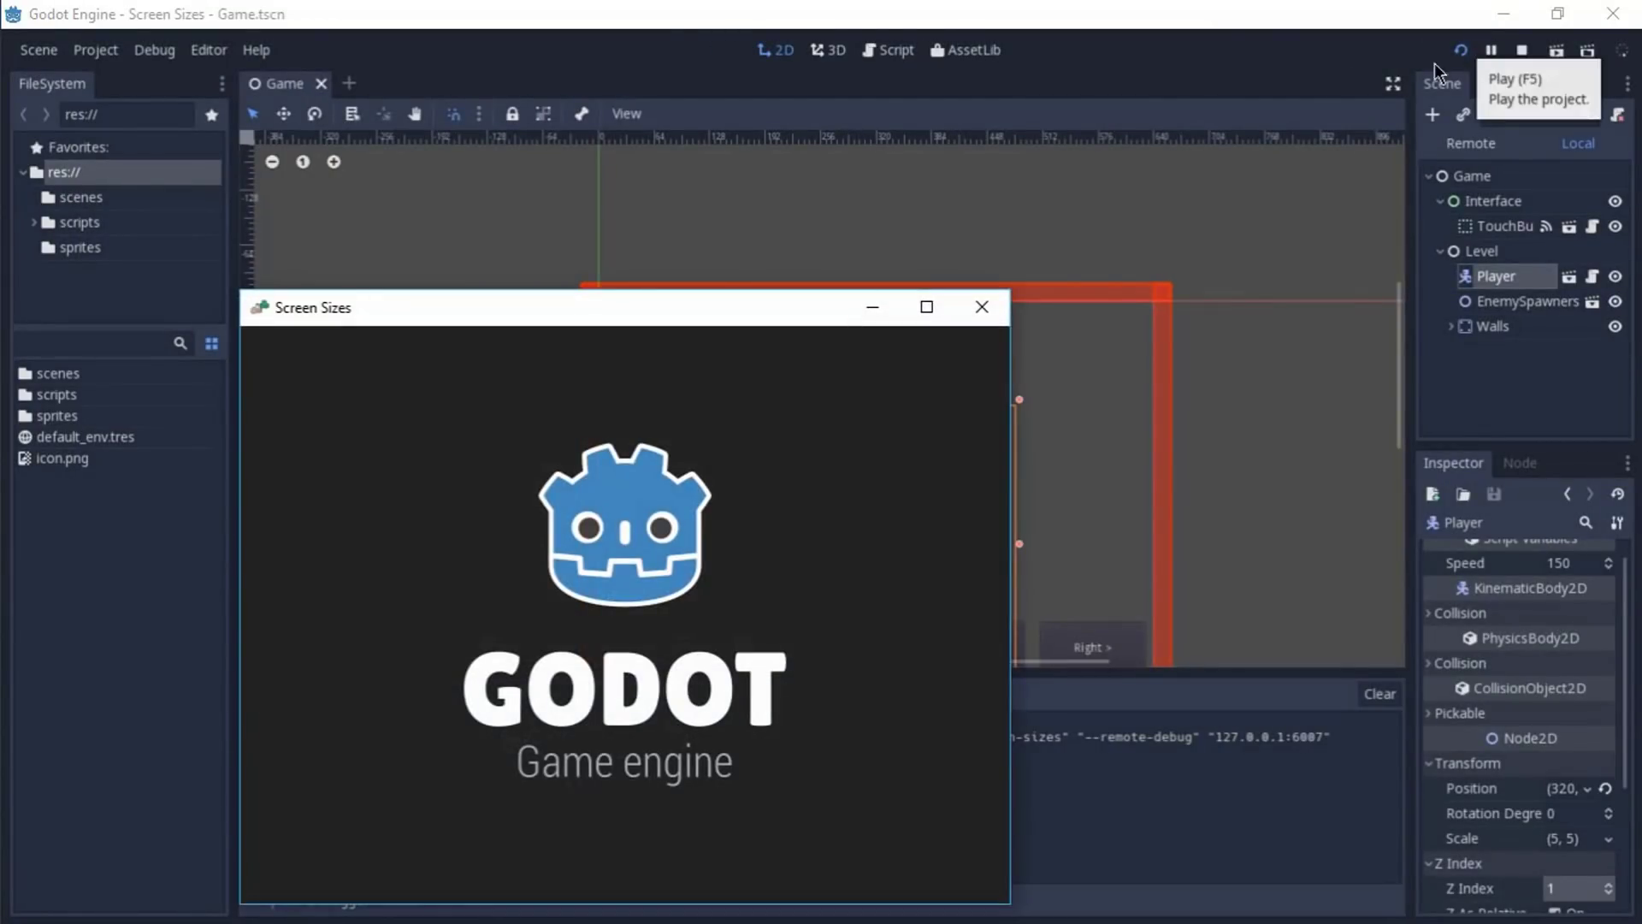
pyautogui.moveTo(793, 315); pyautogui.dragTo(960, 206)
pyautogui.click(1096, 205)
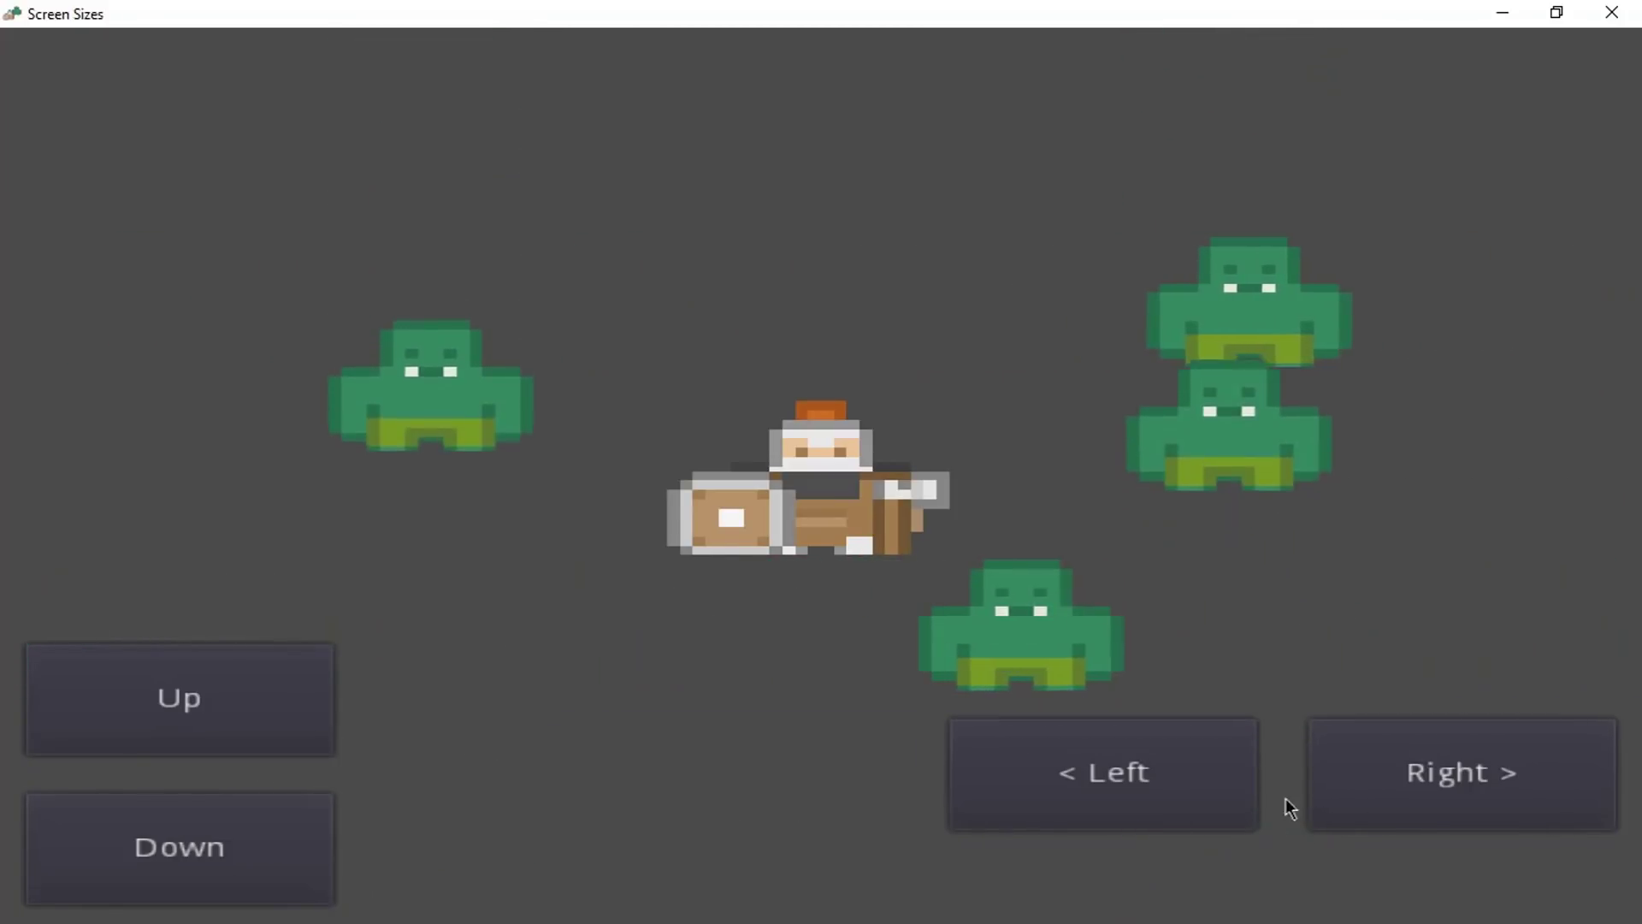
# - Close the game and change the Stretch Mode to viewport in Project Settings
pyautogui.click(1611, 12)
pyautogui.click(89, 48)
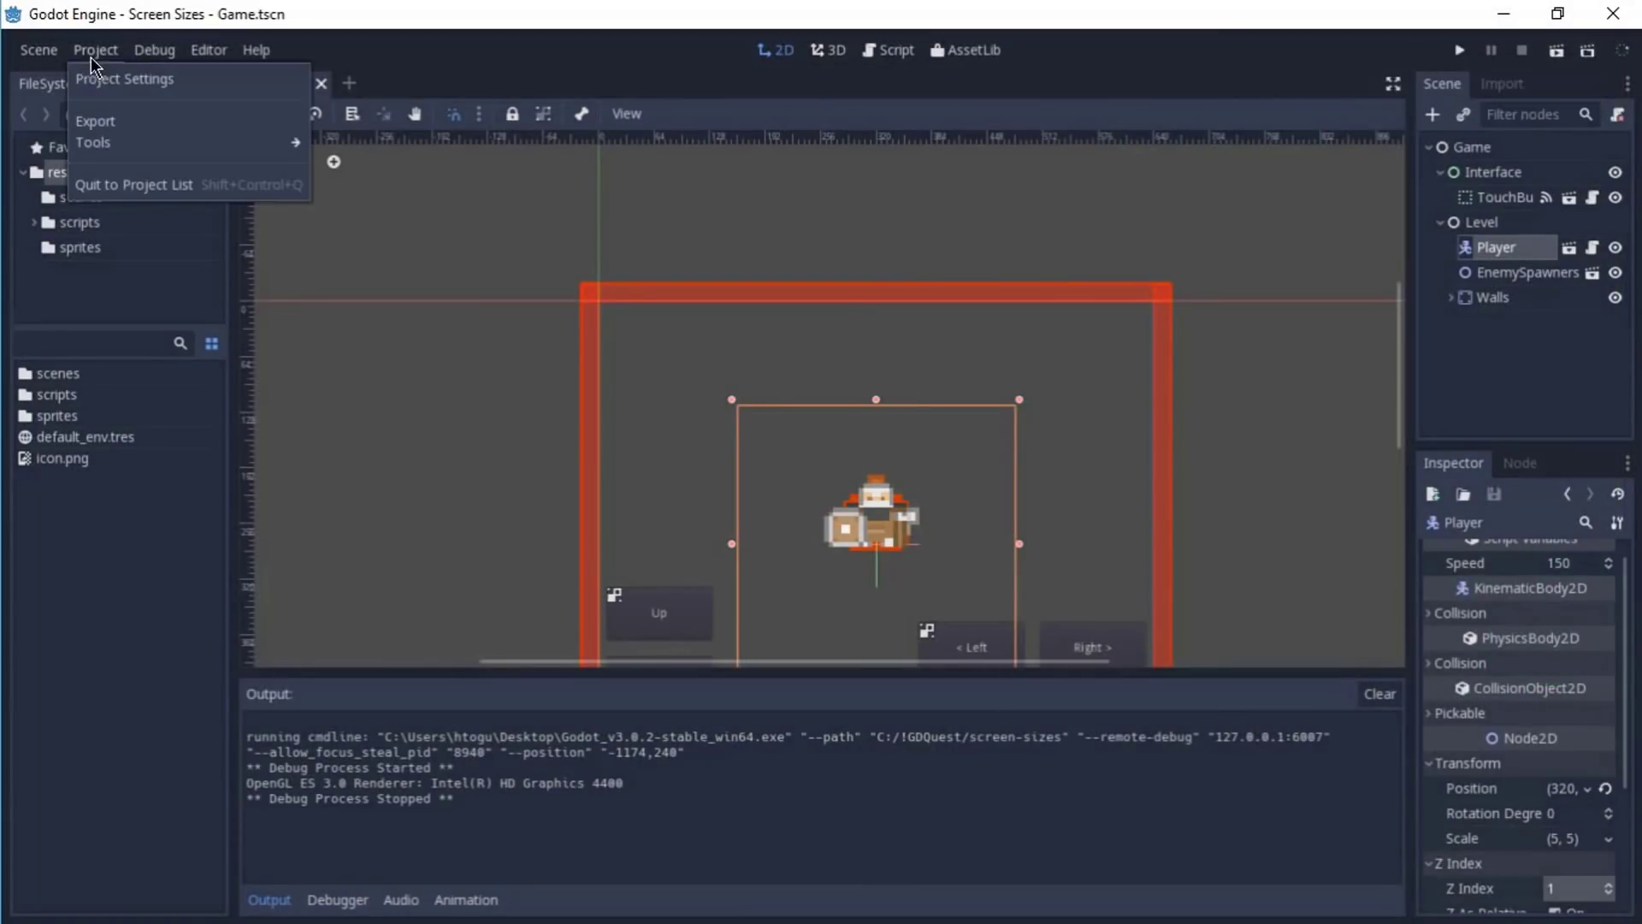
pyautogui.click(104, 94)
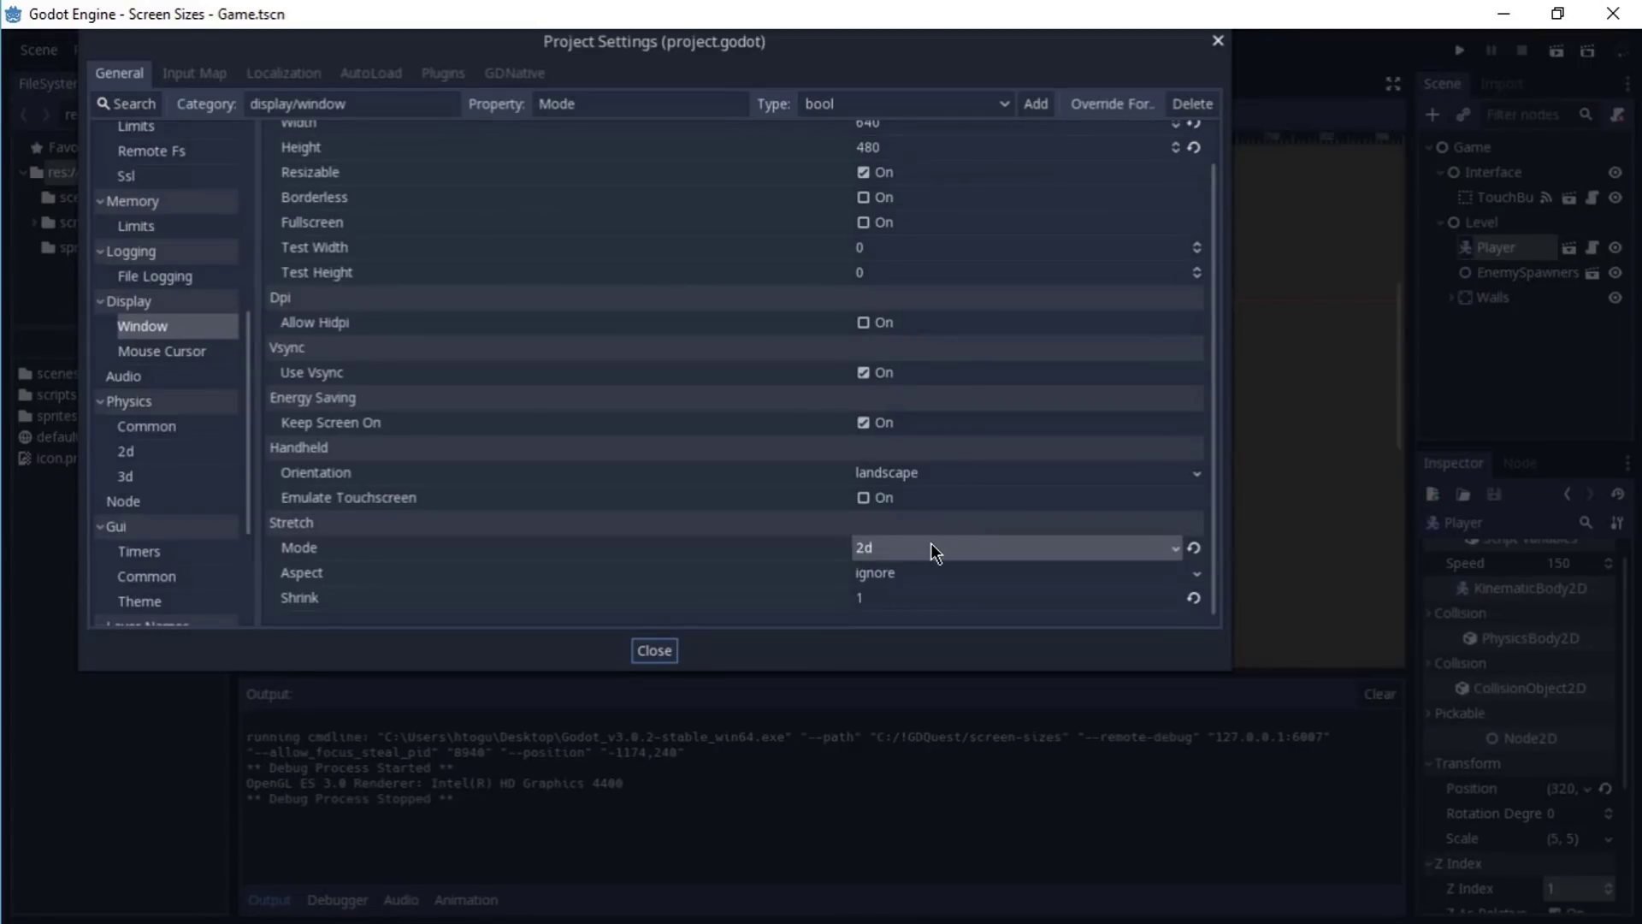
pyautogui.click(930, 543)
pyautogui.click(915, 615)
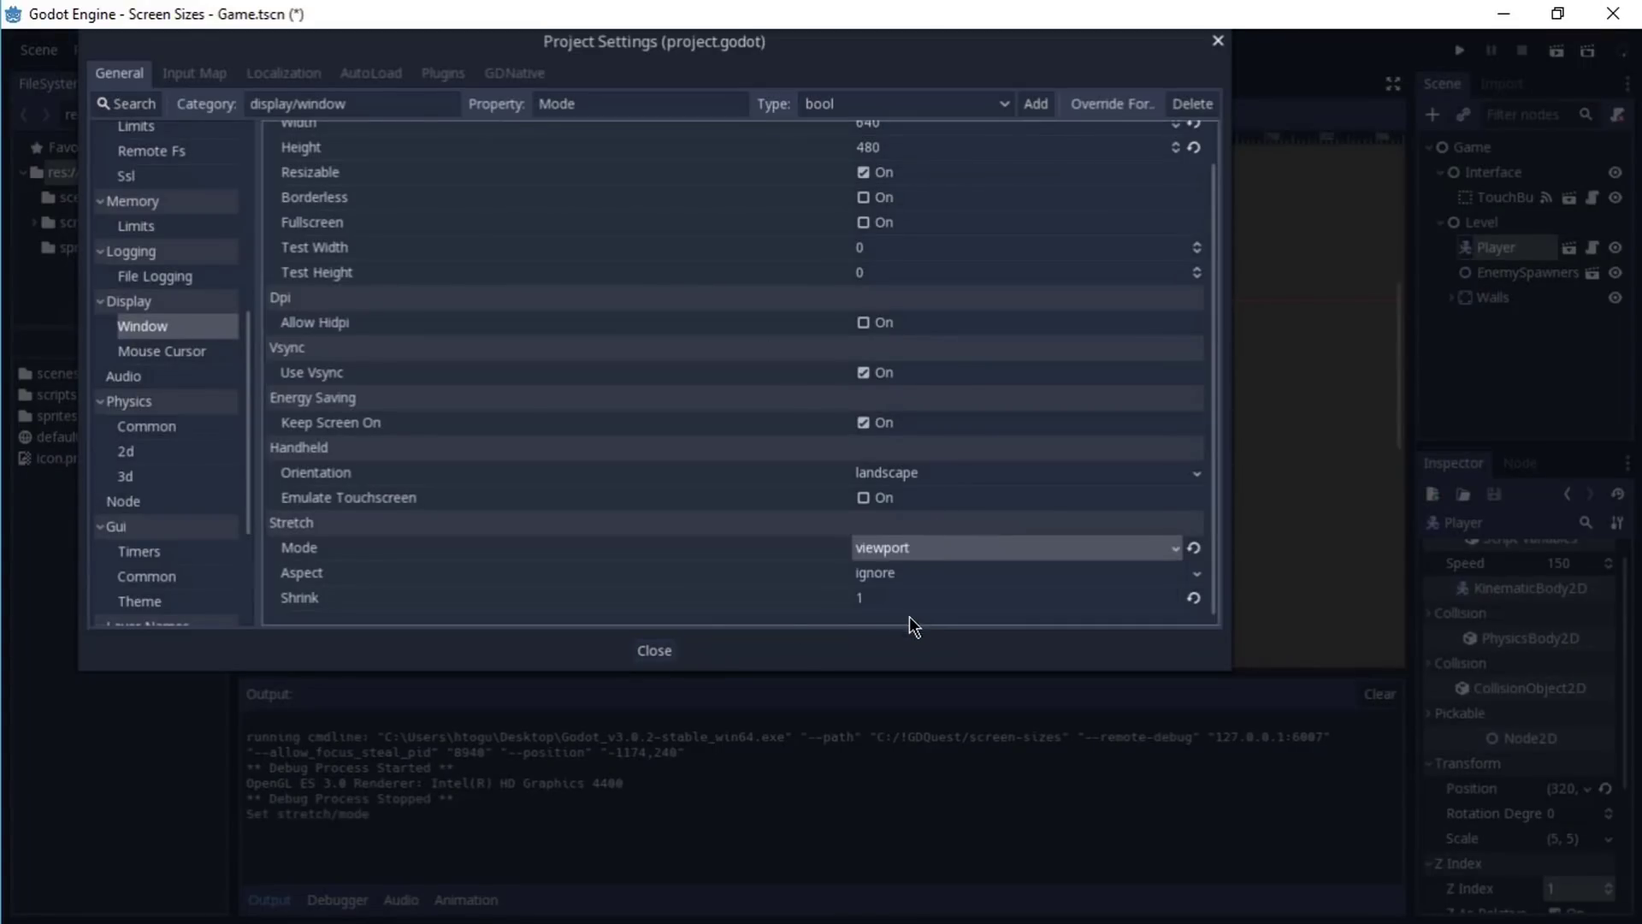
pyautogui.click(656, 652)
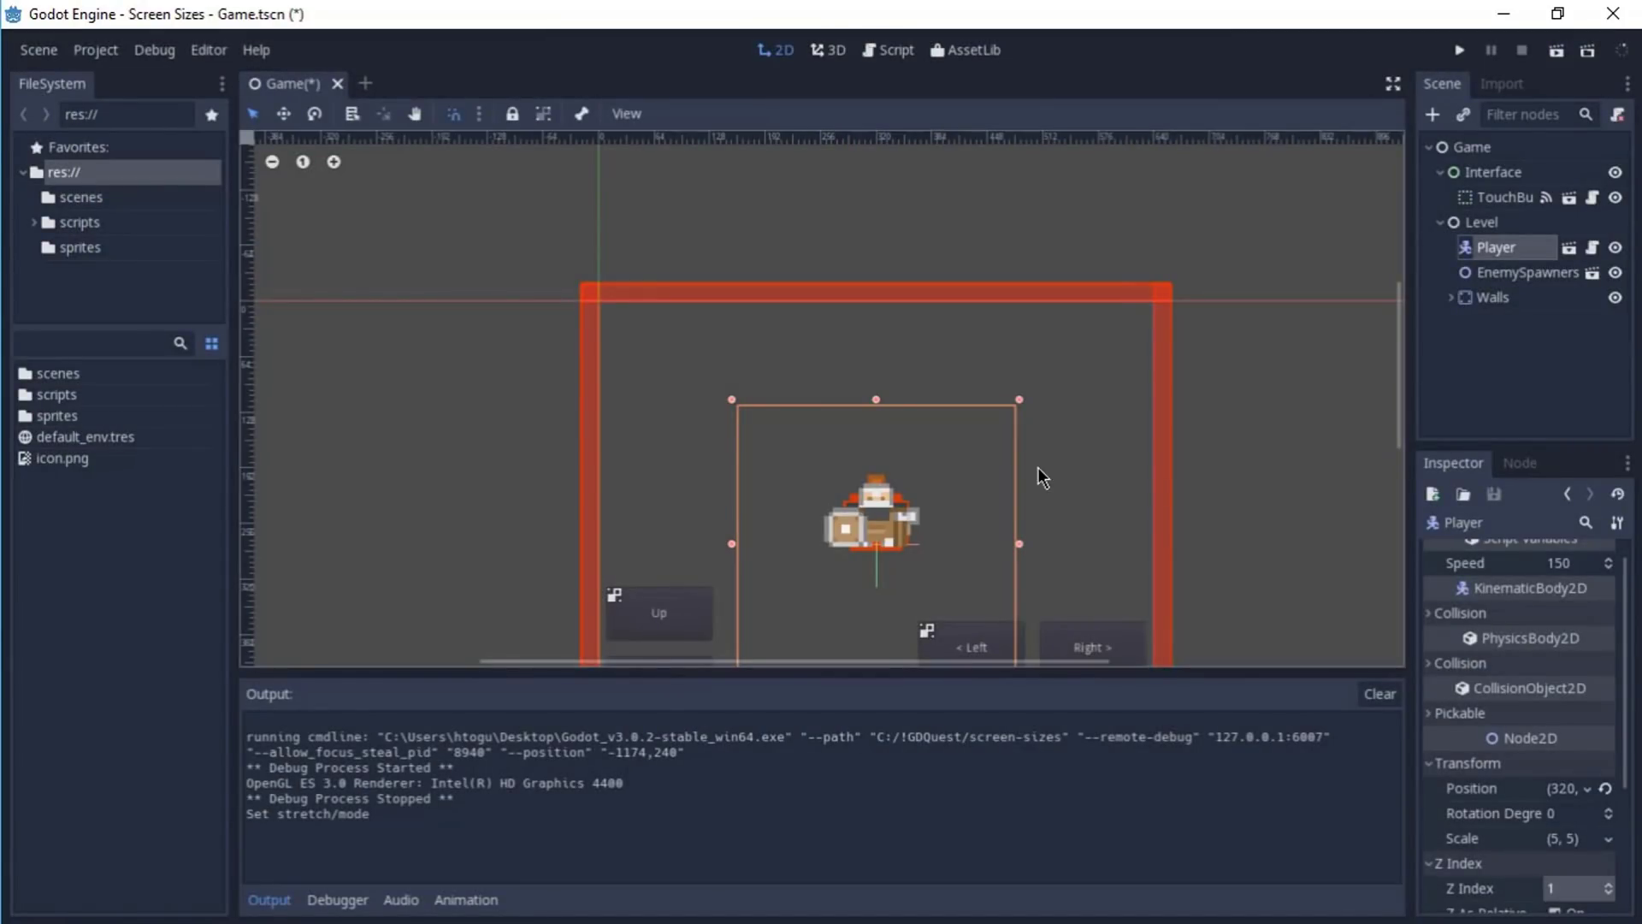
# - Run the game maximized to see viewport scaling fill the display, then close it
pyautogui.click(1459, 49)
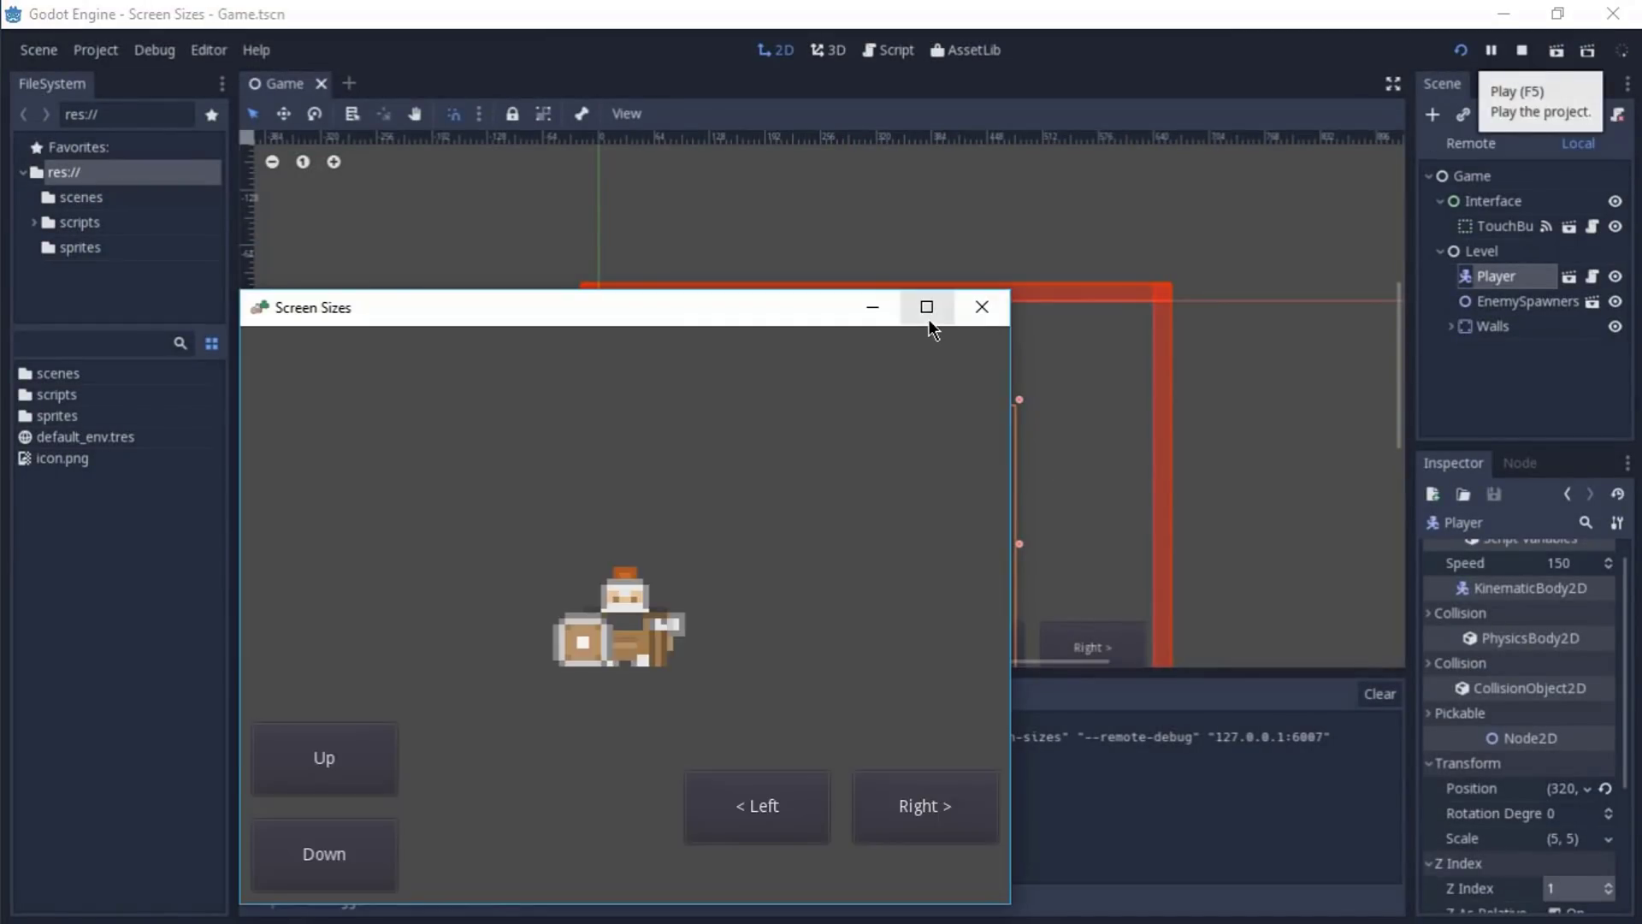
pyautogui.click(926, 307)
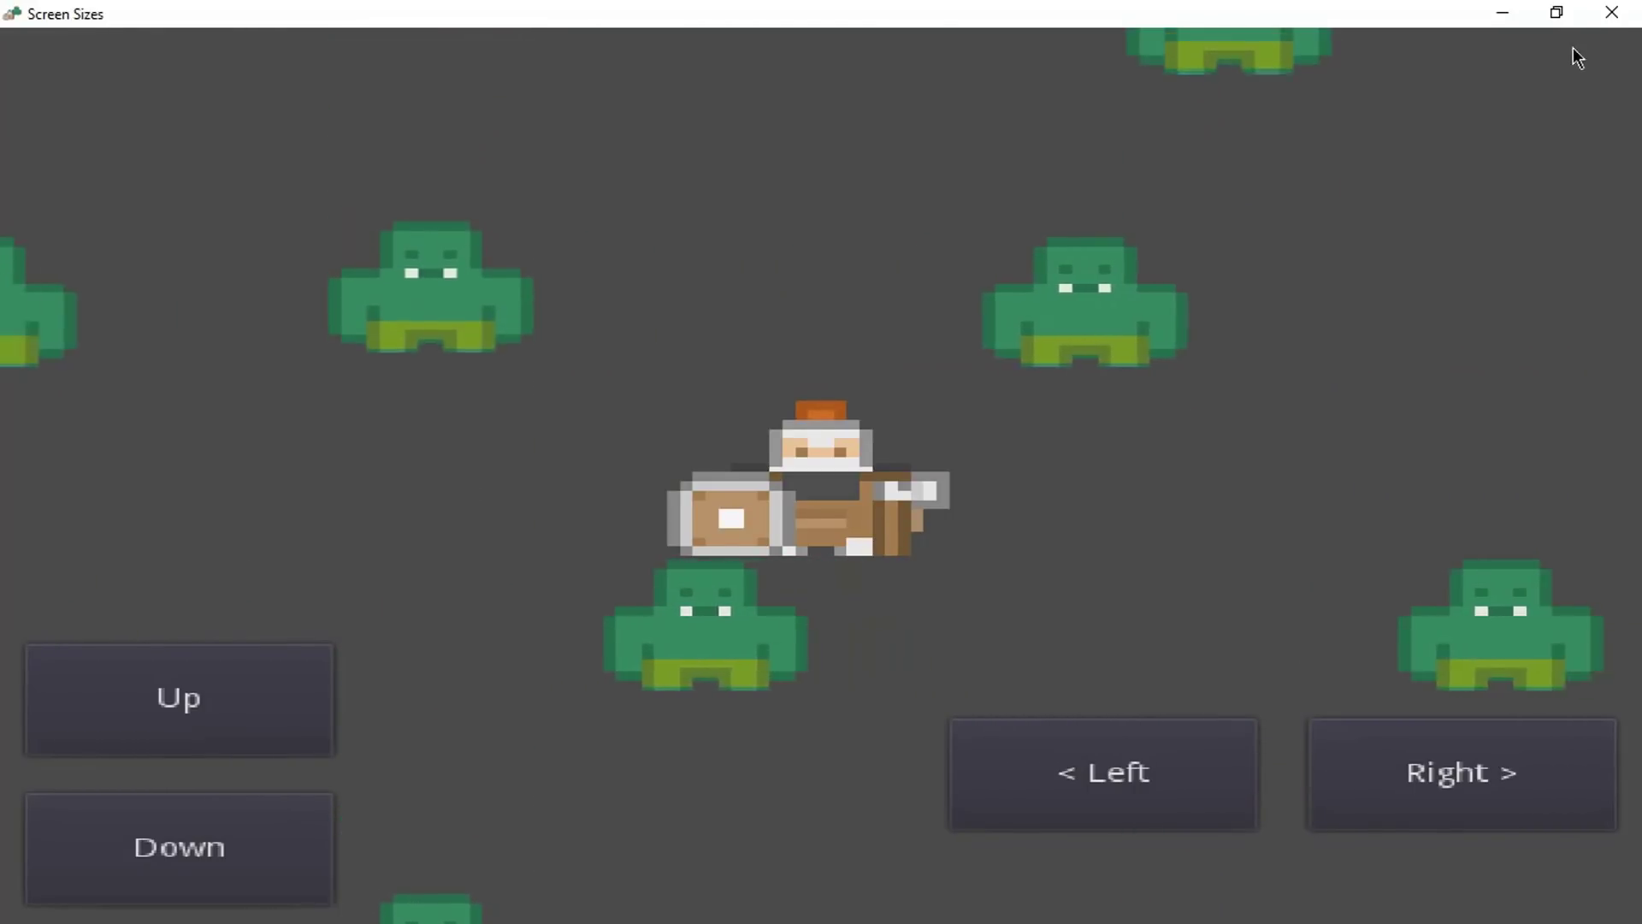
pyautogui.click(1612, 12)
# - In Project Settings, set Stretch Aspect to keep and Stretch Mode to 2d
pyautogui.click(91, 48)
pyautogui.click(137, 77)
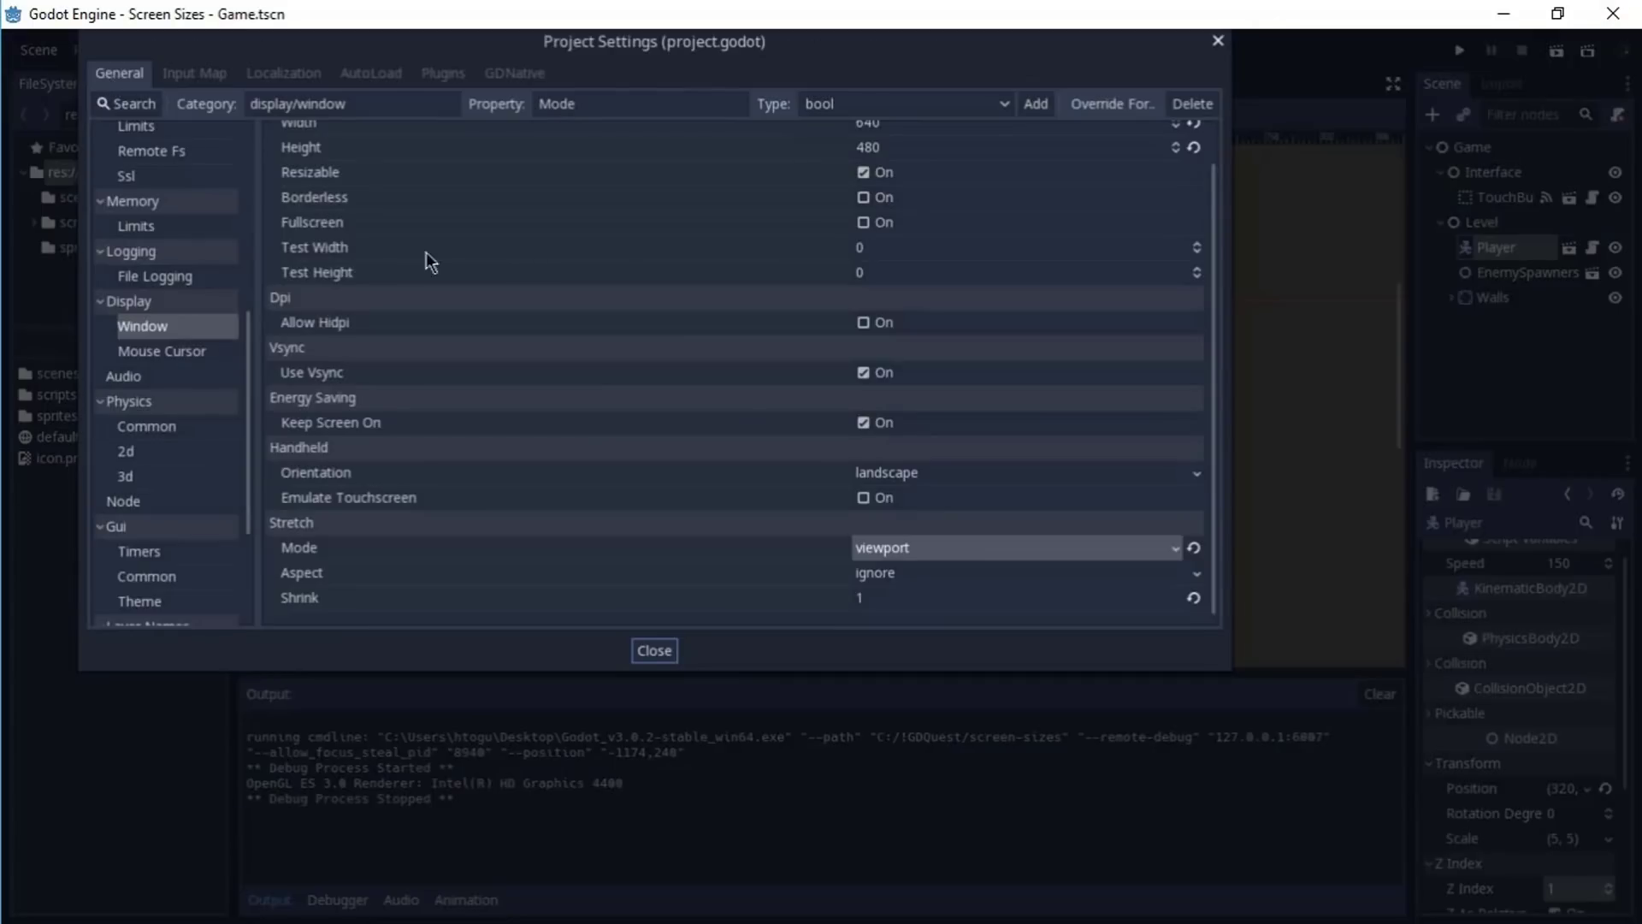
pyautogui.click(880, 575)
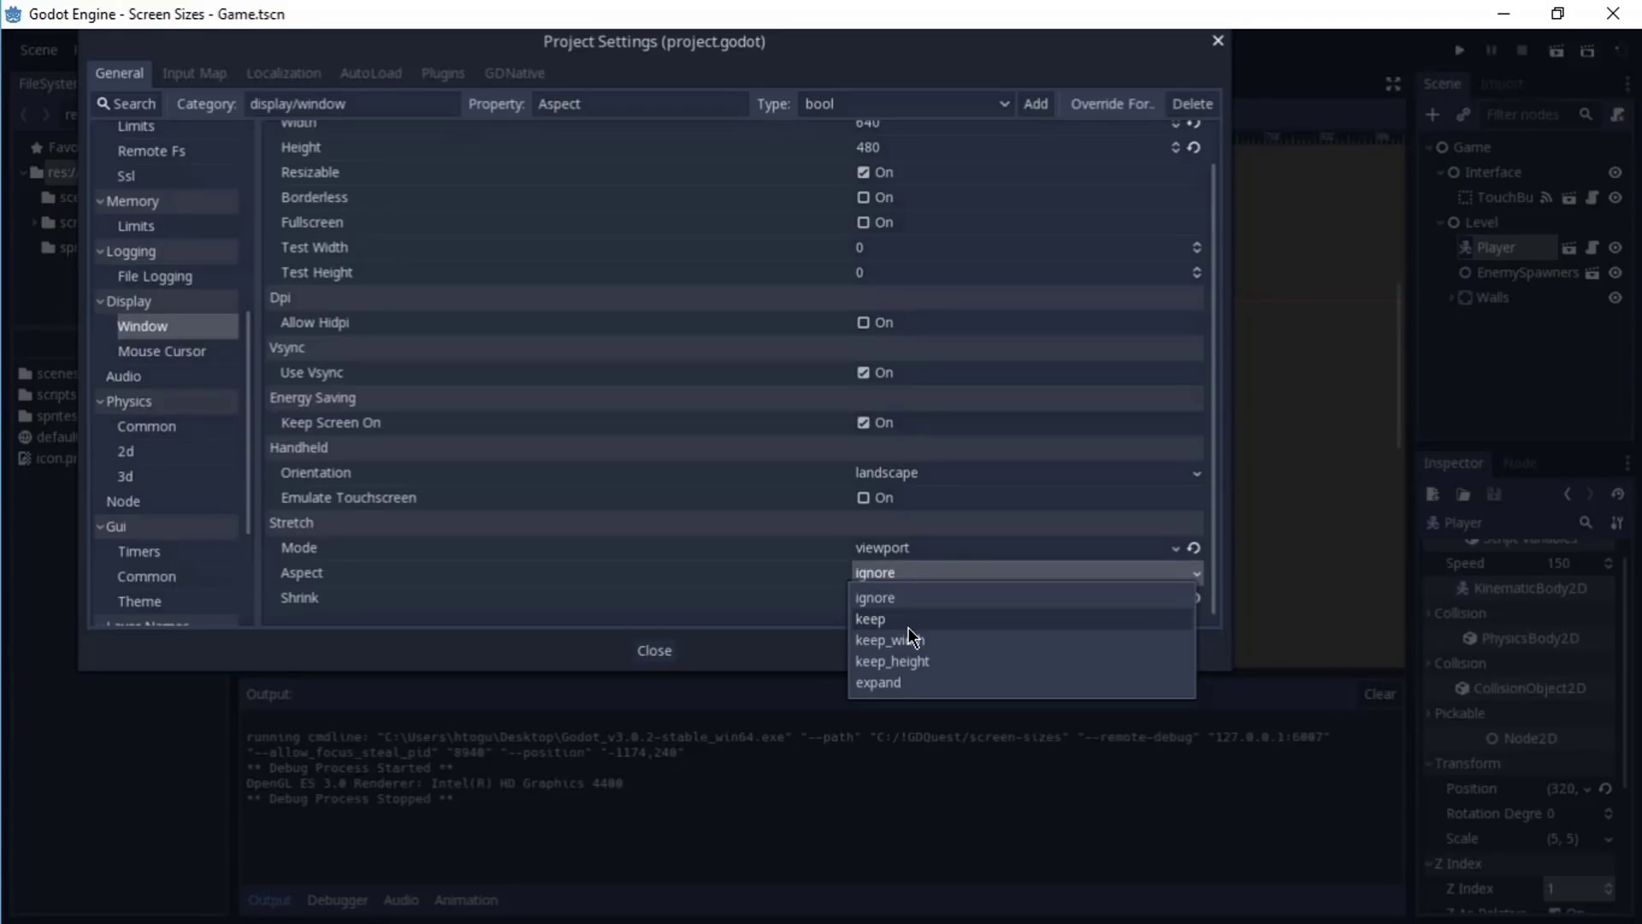
pyautogui.click(908, 626)
pyautogui.click(894, 548)
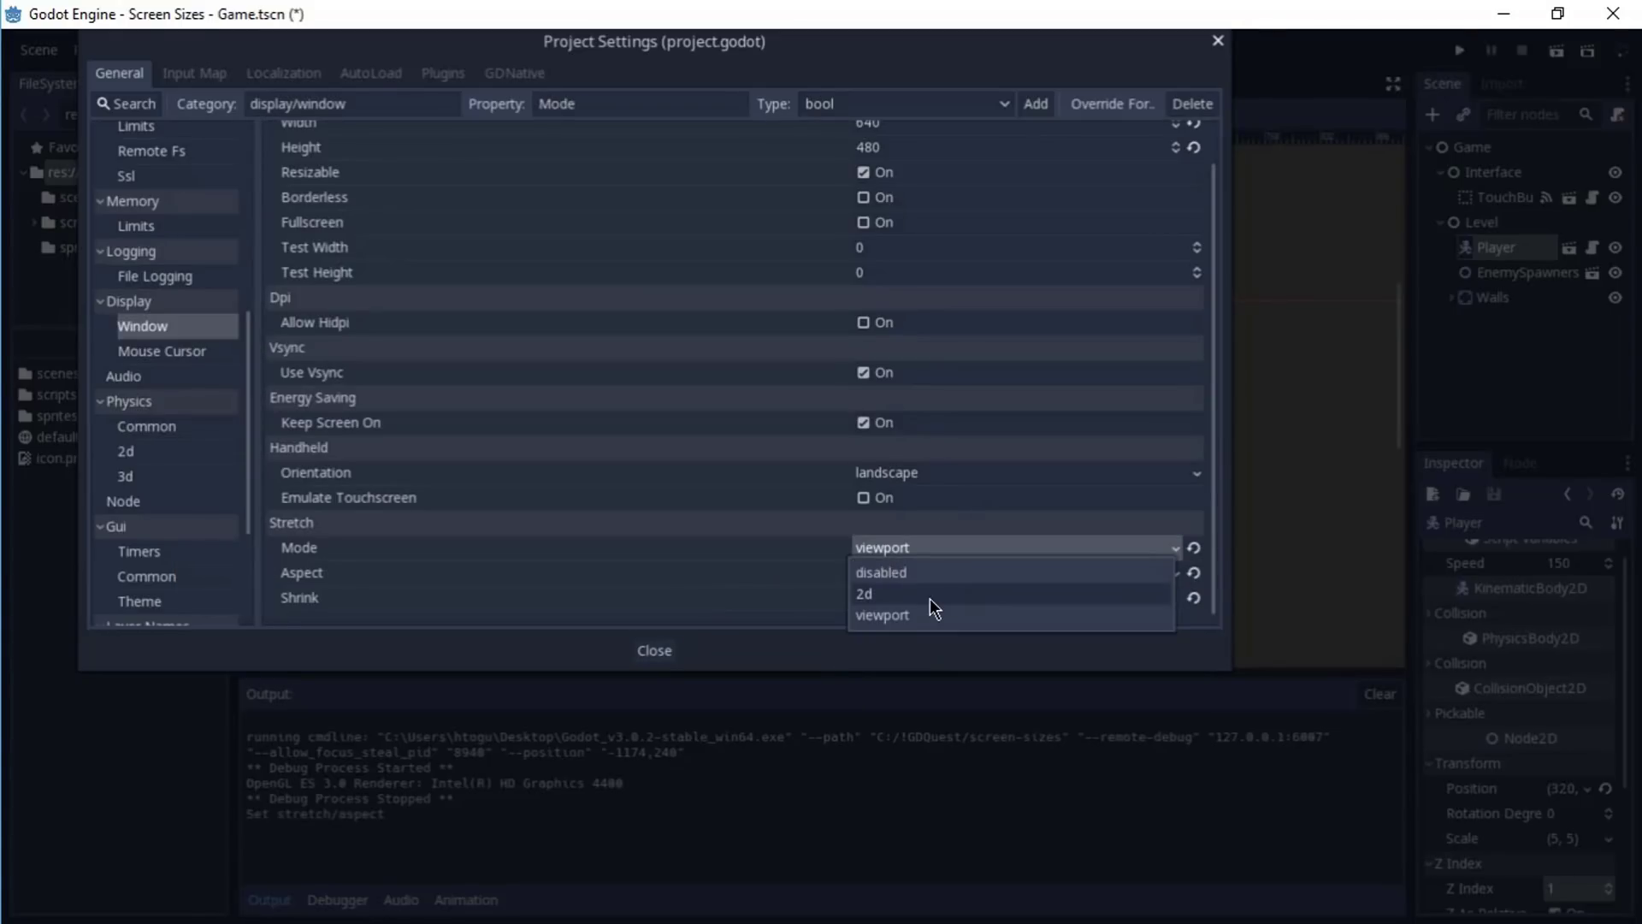
pyautogui.click(931, 598)
pyautogui.click(674, 652)
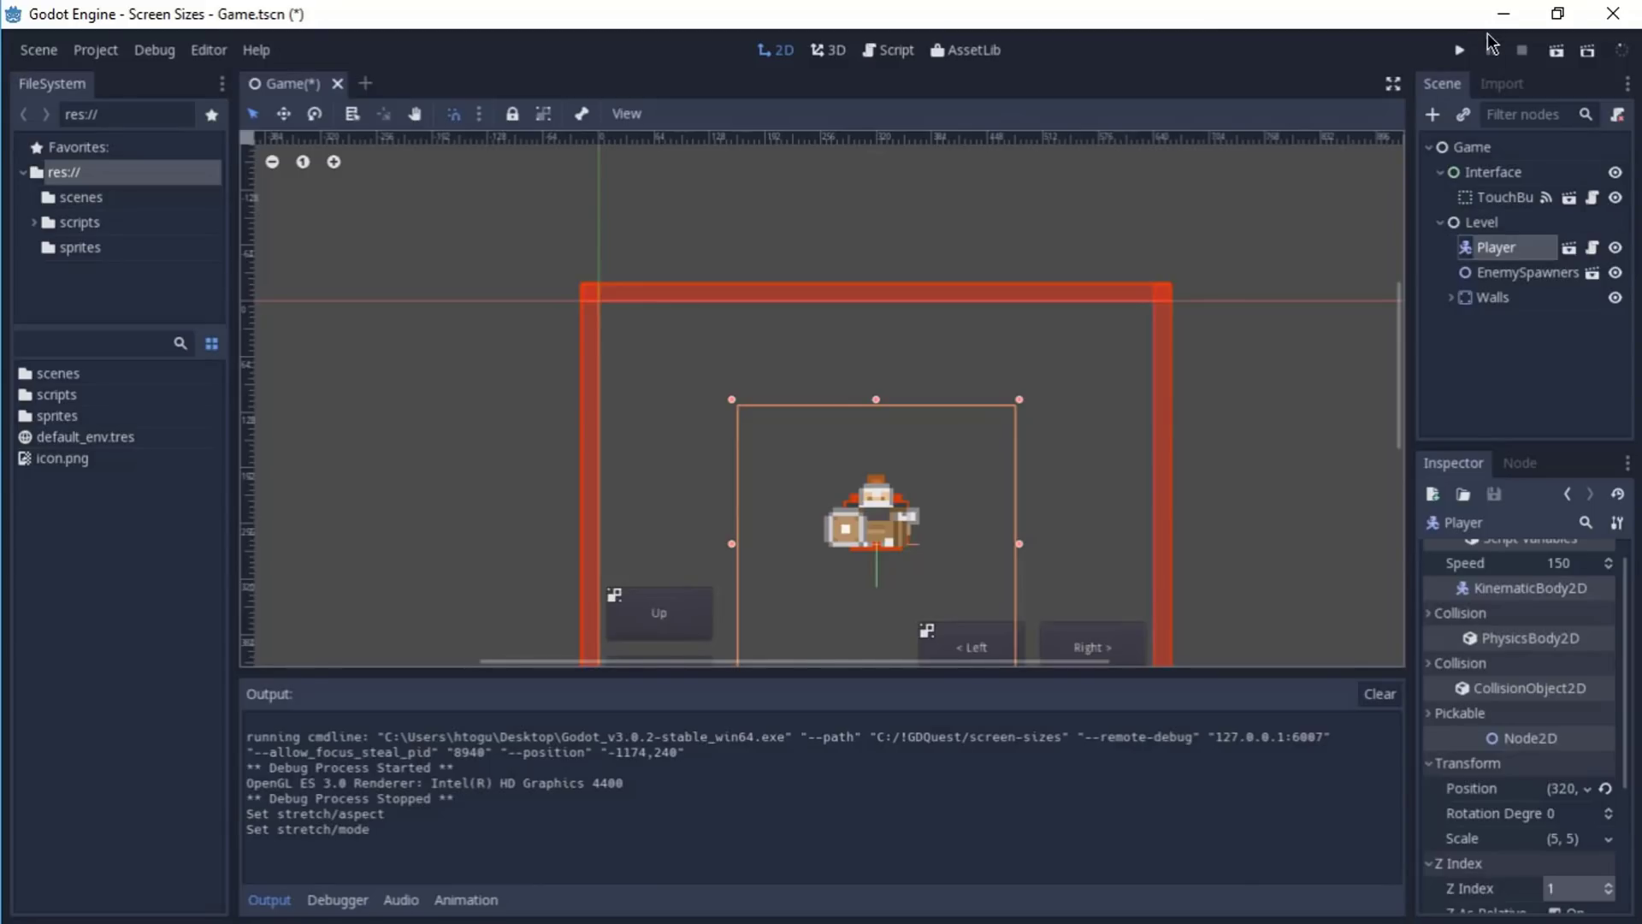
# - Run the game and maximize its window to see the keep aspect letterboxing
pyautogui.click(1459, 49)
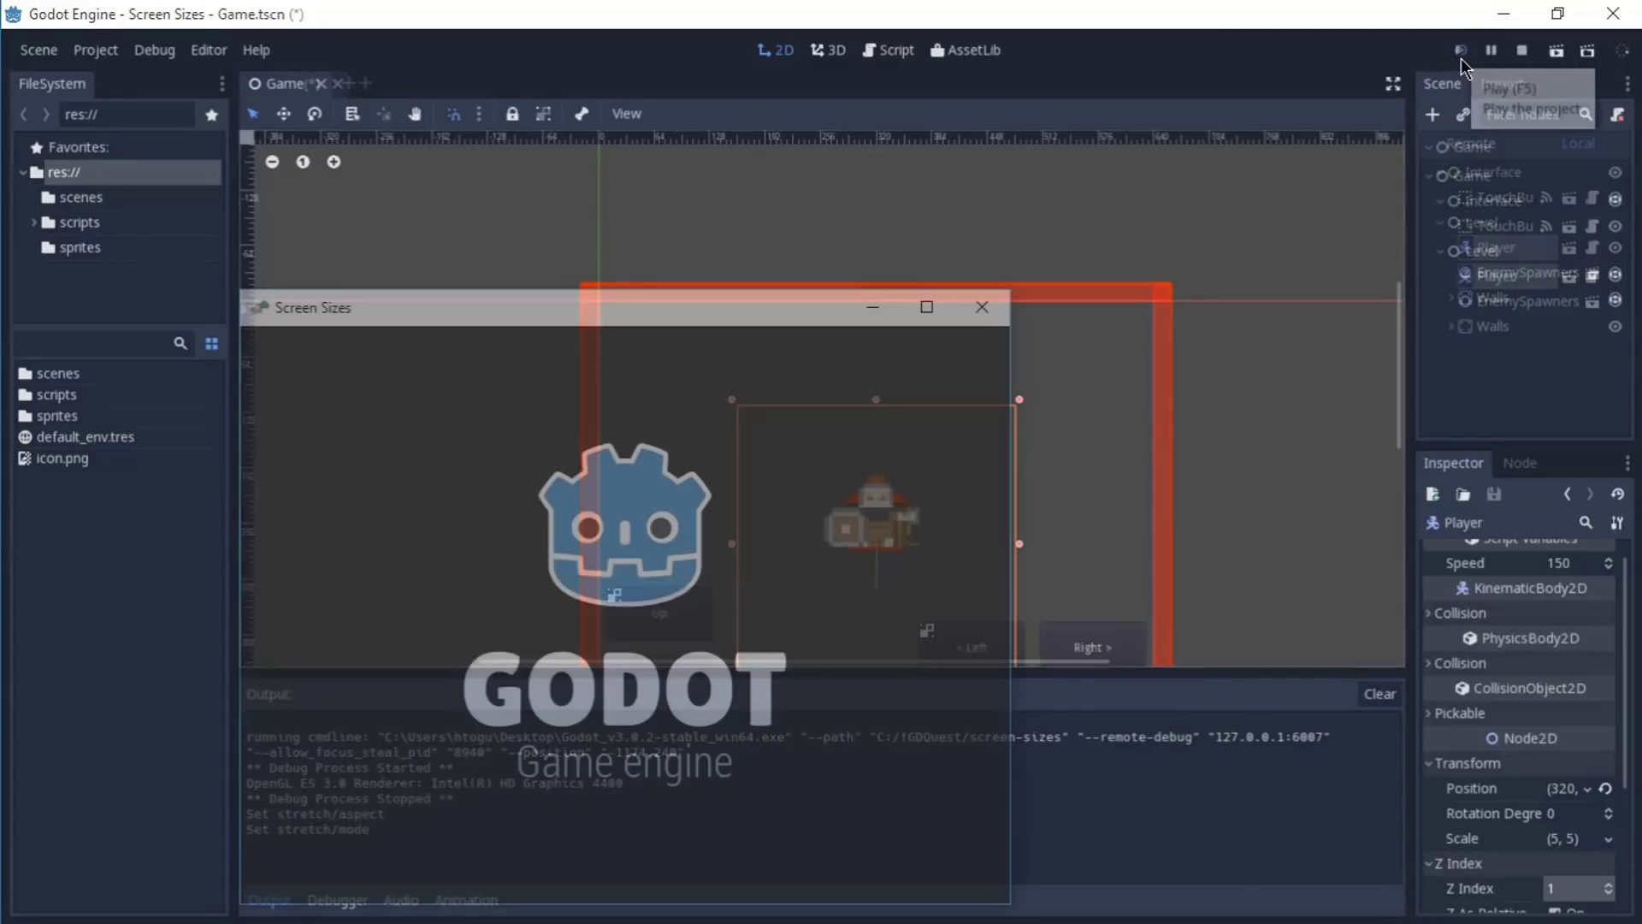
pyautogui.moveTo(738, 326); pyautogui.dragTo(945, 100)
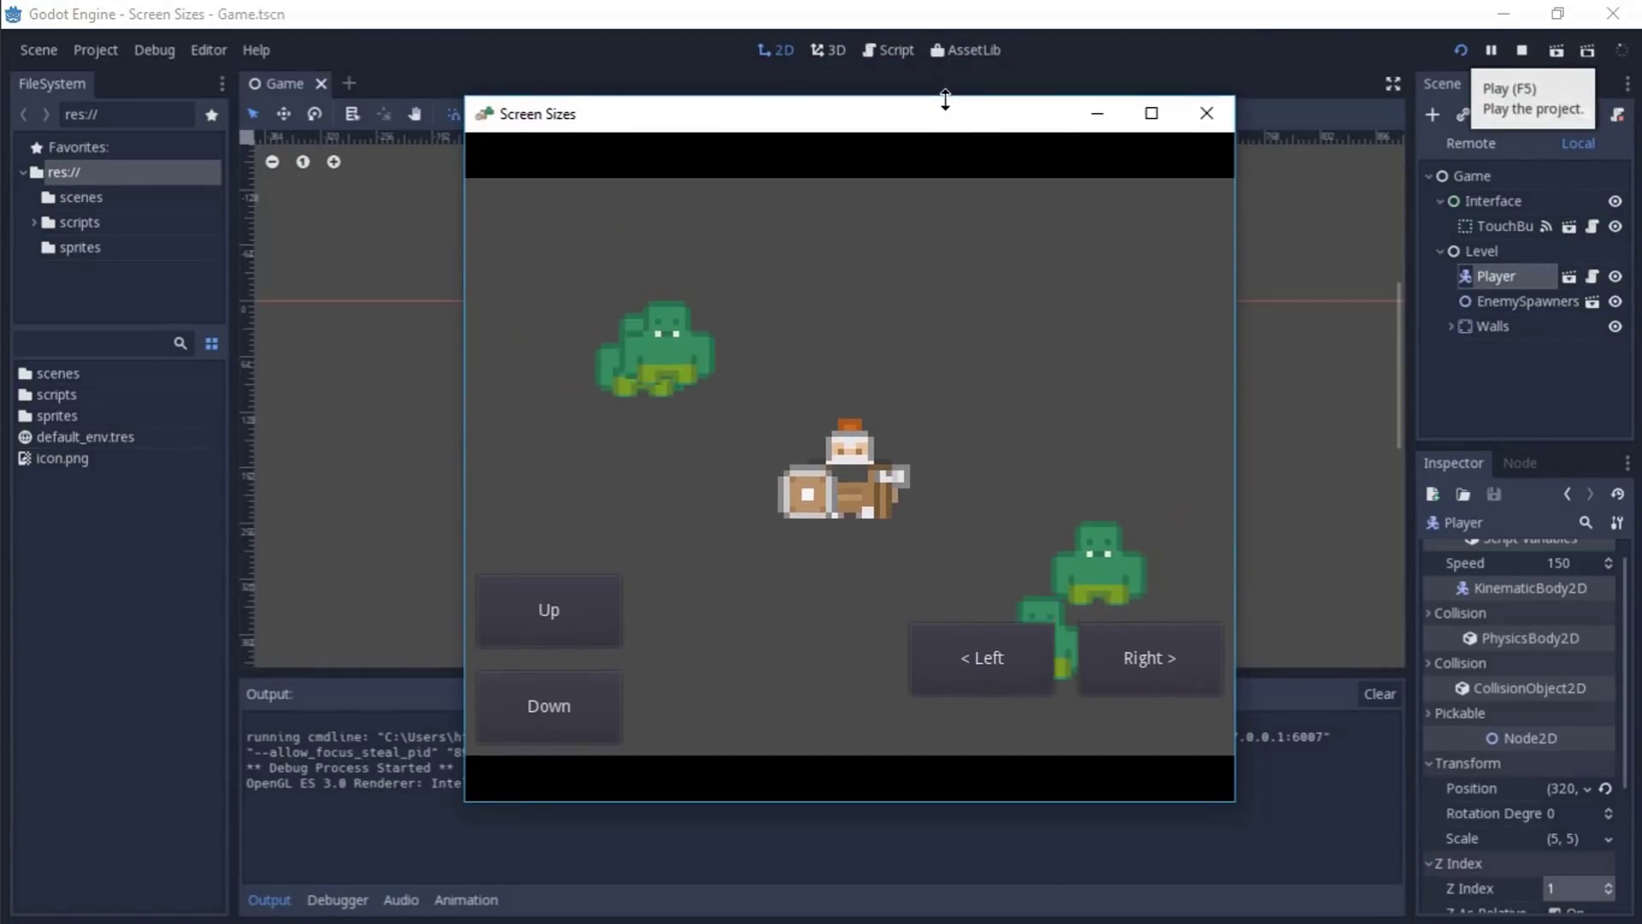
pyautogui.click(1151, 115)
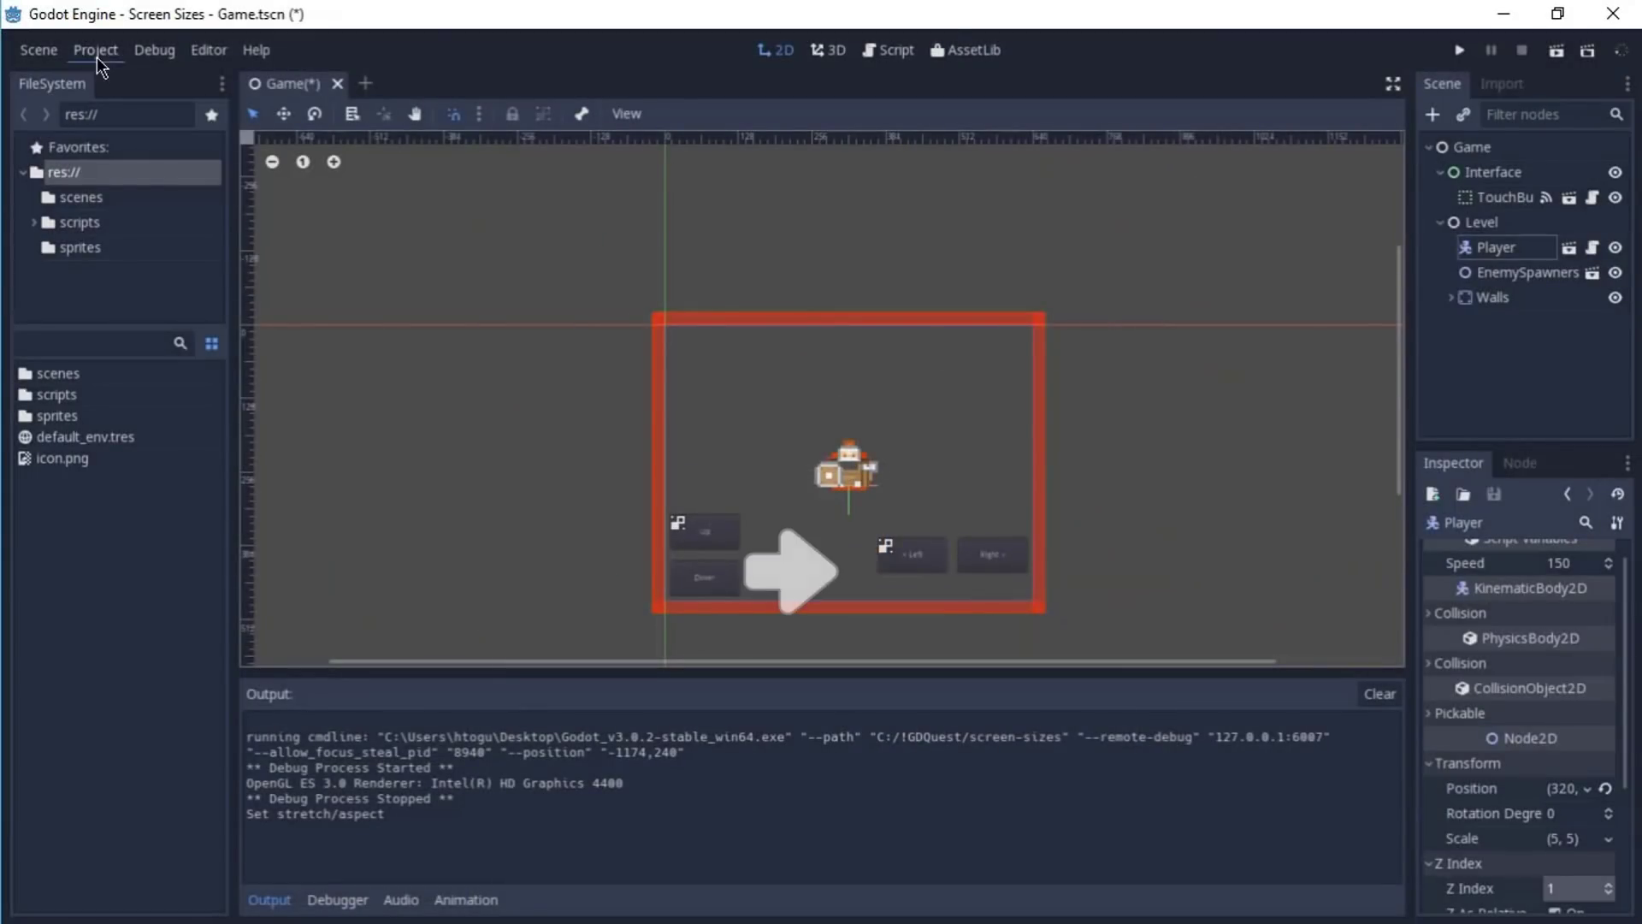
# - Change the Stretch Aspect to keep_width in Project Settings and relaunch the game
pyautogui.click(96, 53)
pyautogui.click(75, 74)
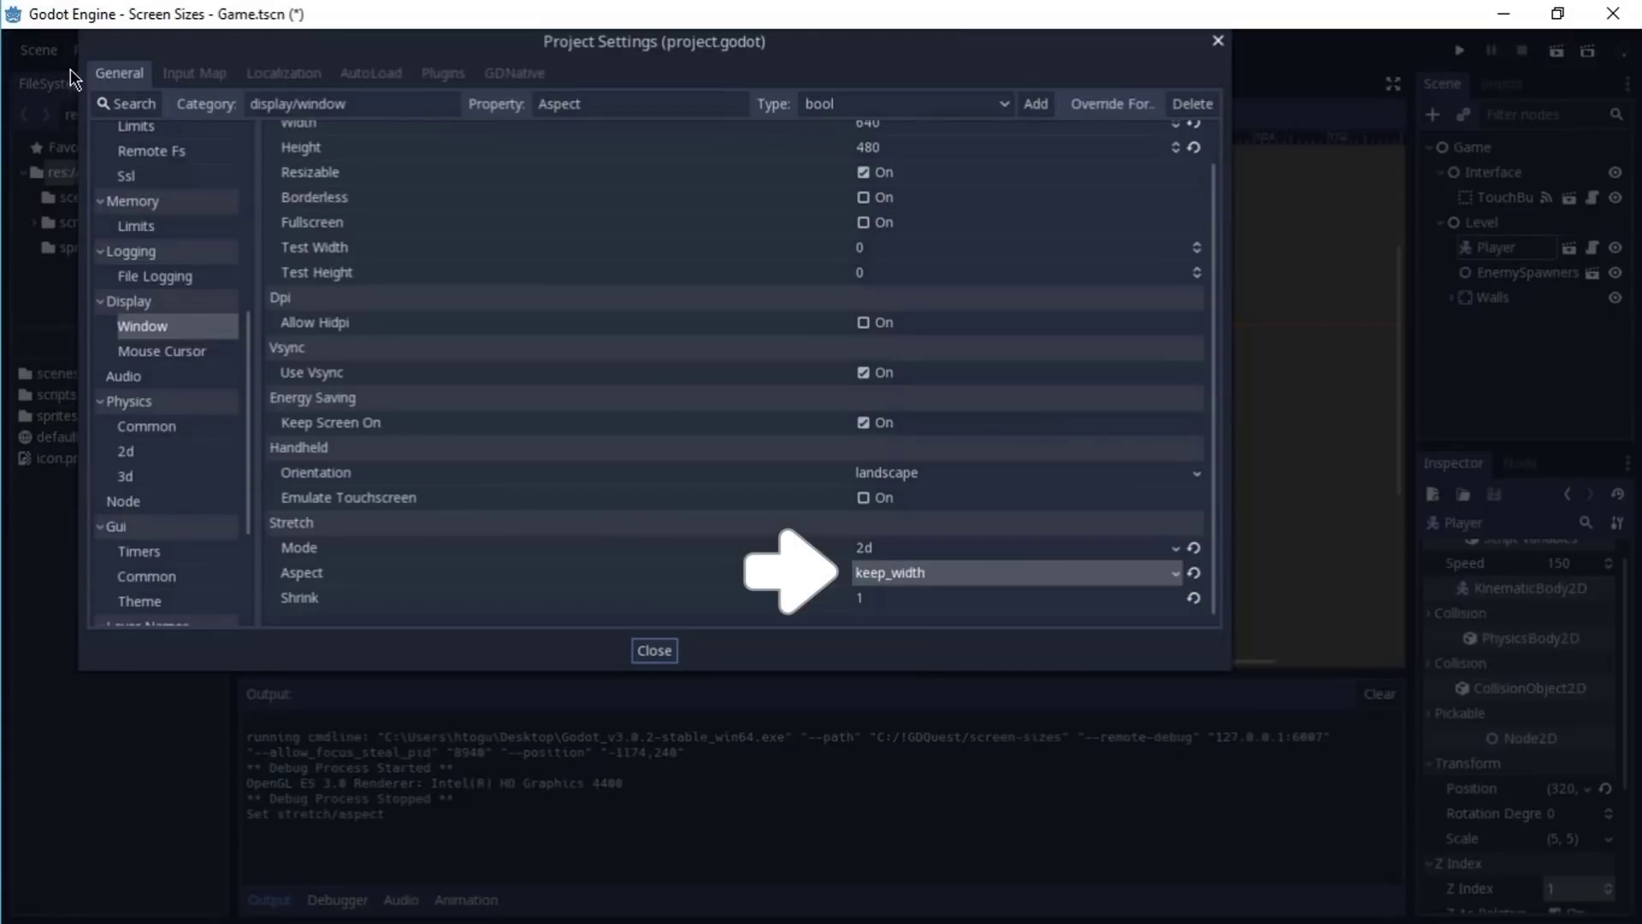
pyautogui.click(976, 582)
pyautogui.click(927, 630)
pyautogui.click(672, 655)
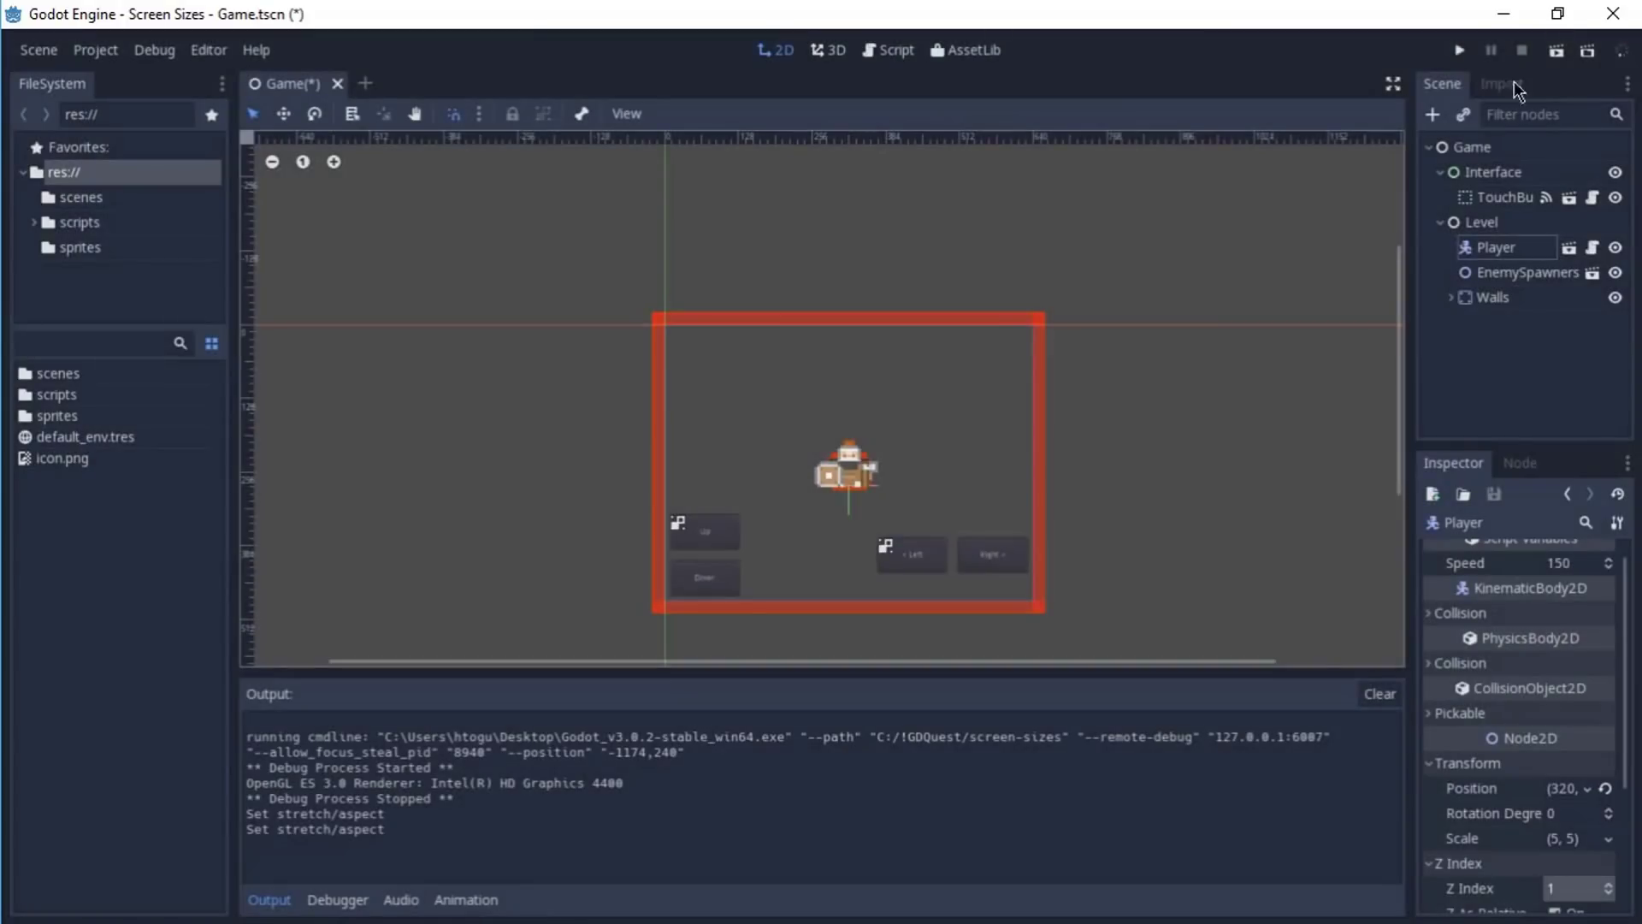
pyautogui.click(1459, 49)
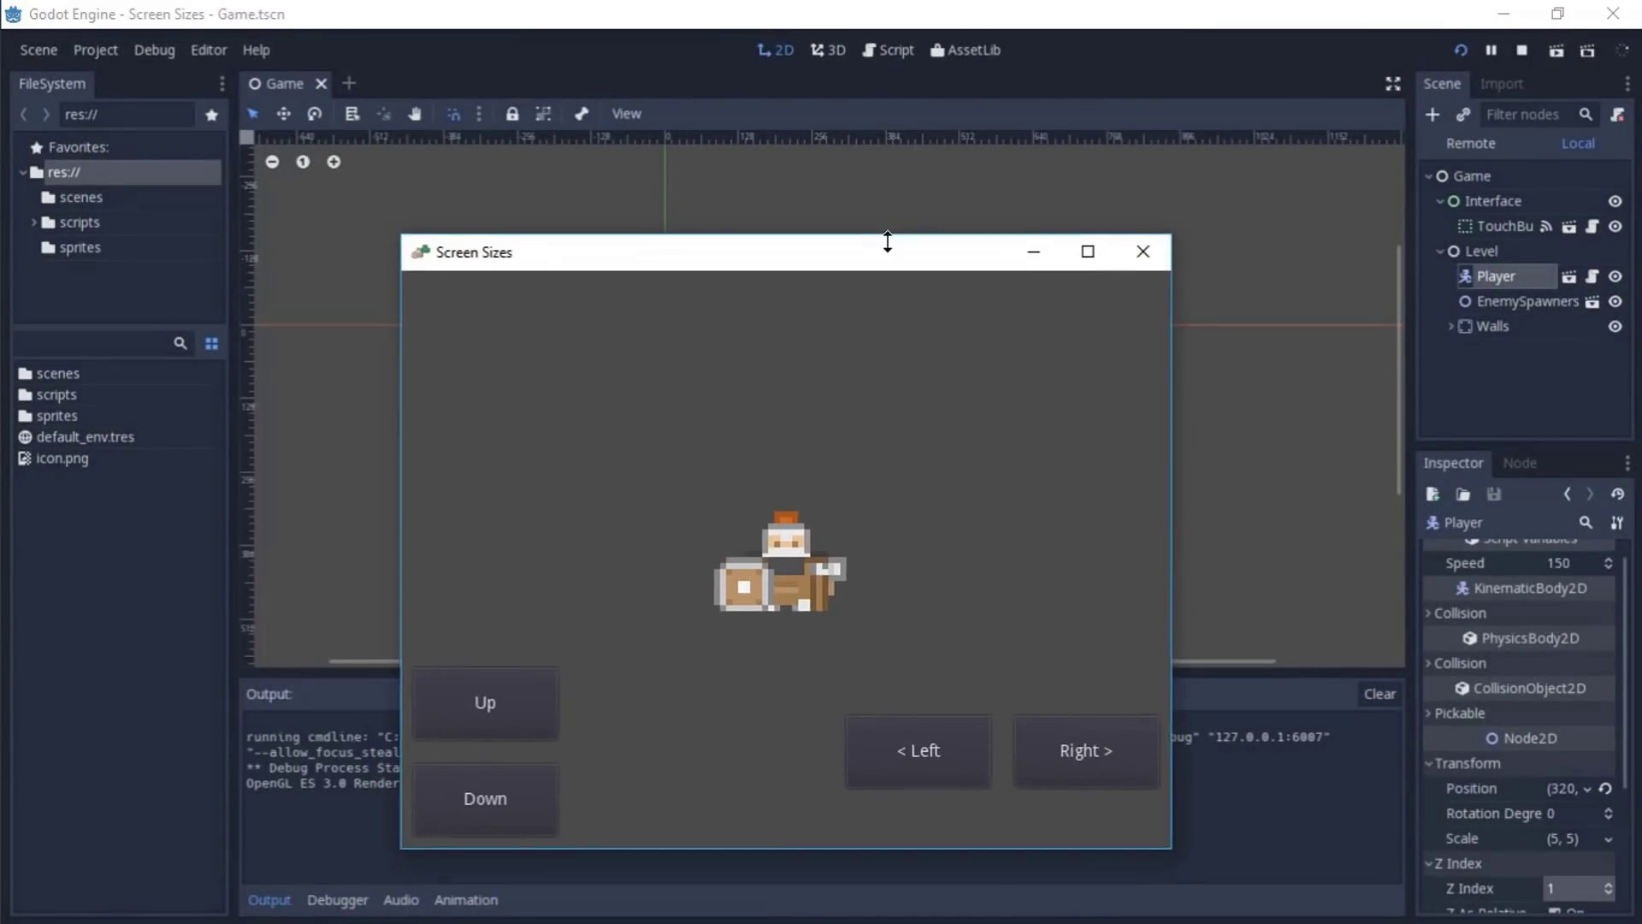
# - Resize the game window taller and wider to check keep_width, then close the game
pyautogui.moveTo(887, 242); pyautogui.dragTo(876, 139)
pyautogui.moveTo(1137, 461); pyautogui.dragTo(988, 683)
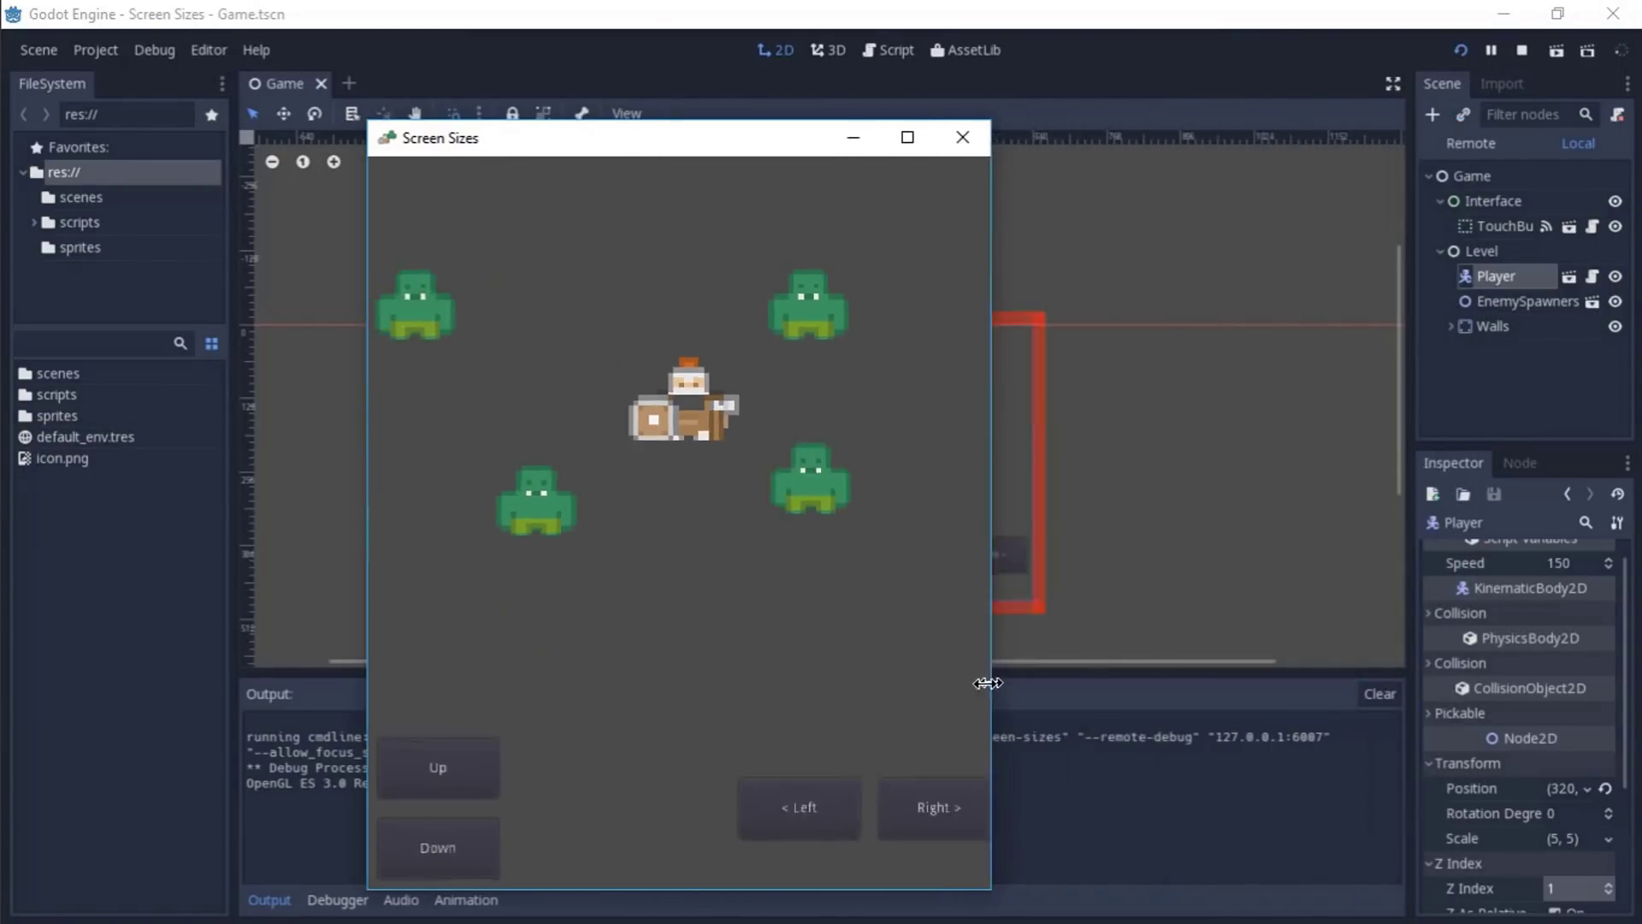
pyautogui.click(962, 136)
# - Switch the Stretch Aspect to keep_height in Project Settings and relaunch the game
pyautogui.click(95, 49)
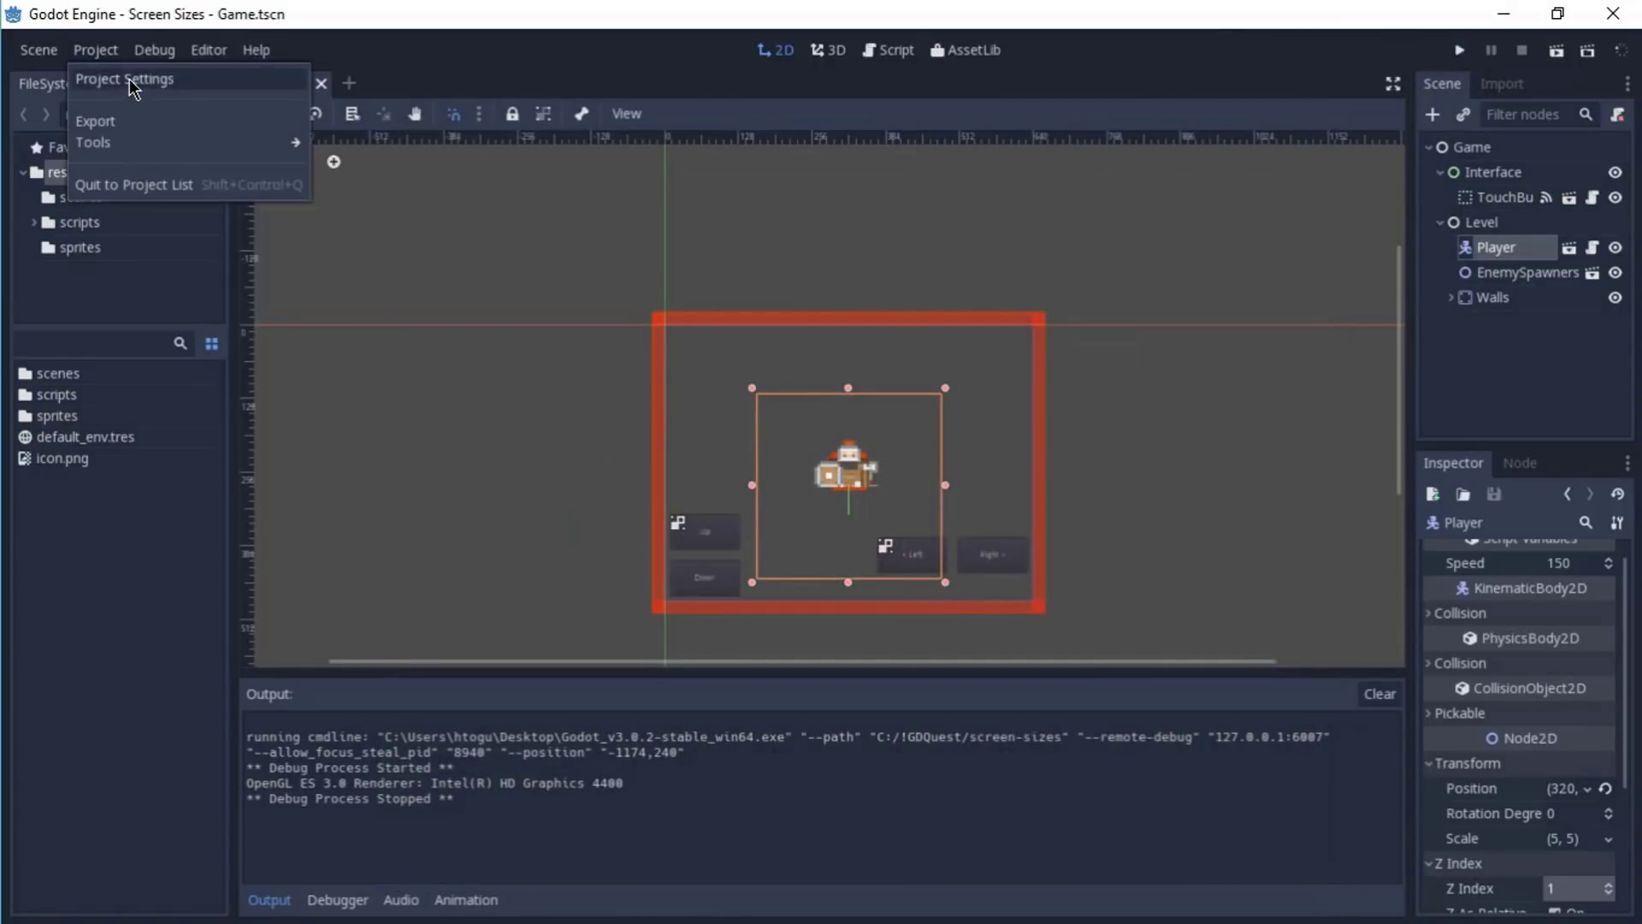
pyautogui.click(130, 78)
pyautogui.click(925, 572)
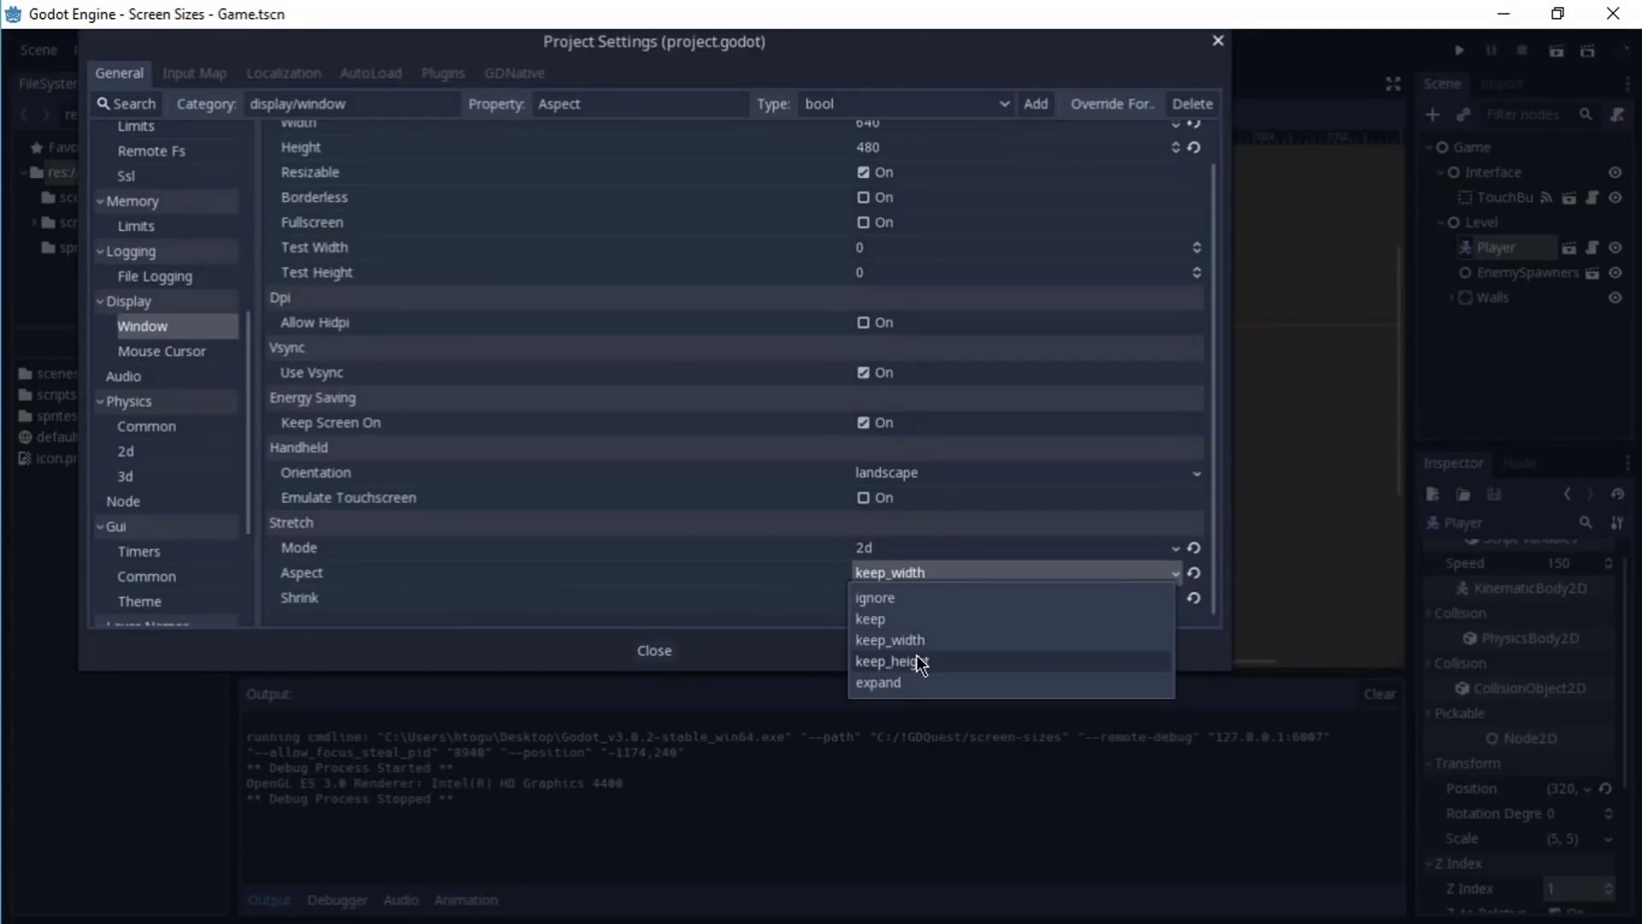
pyautogui.click(921, 661)
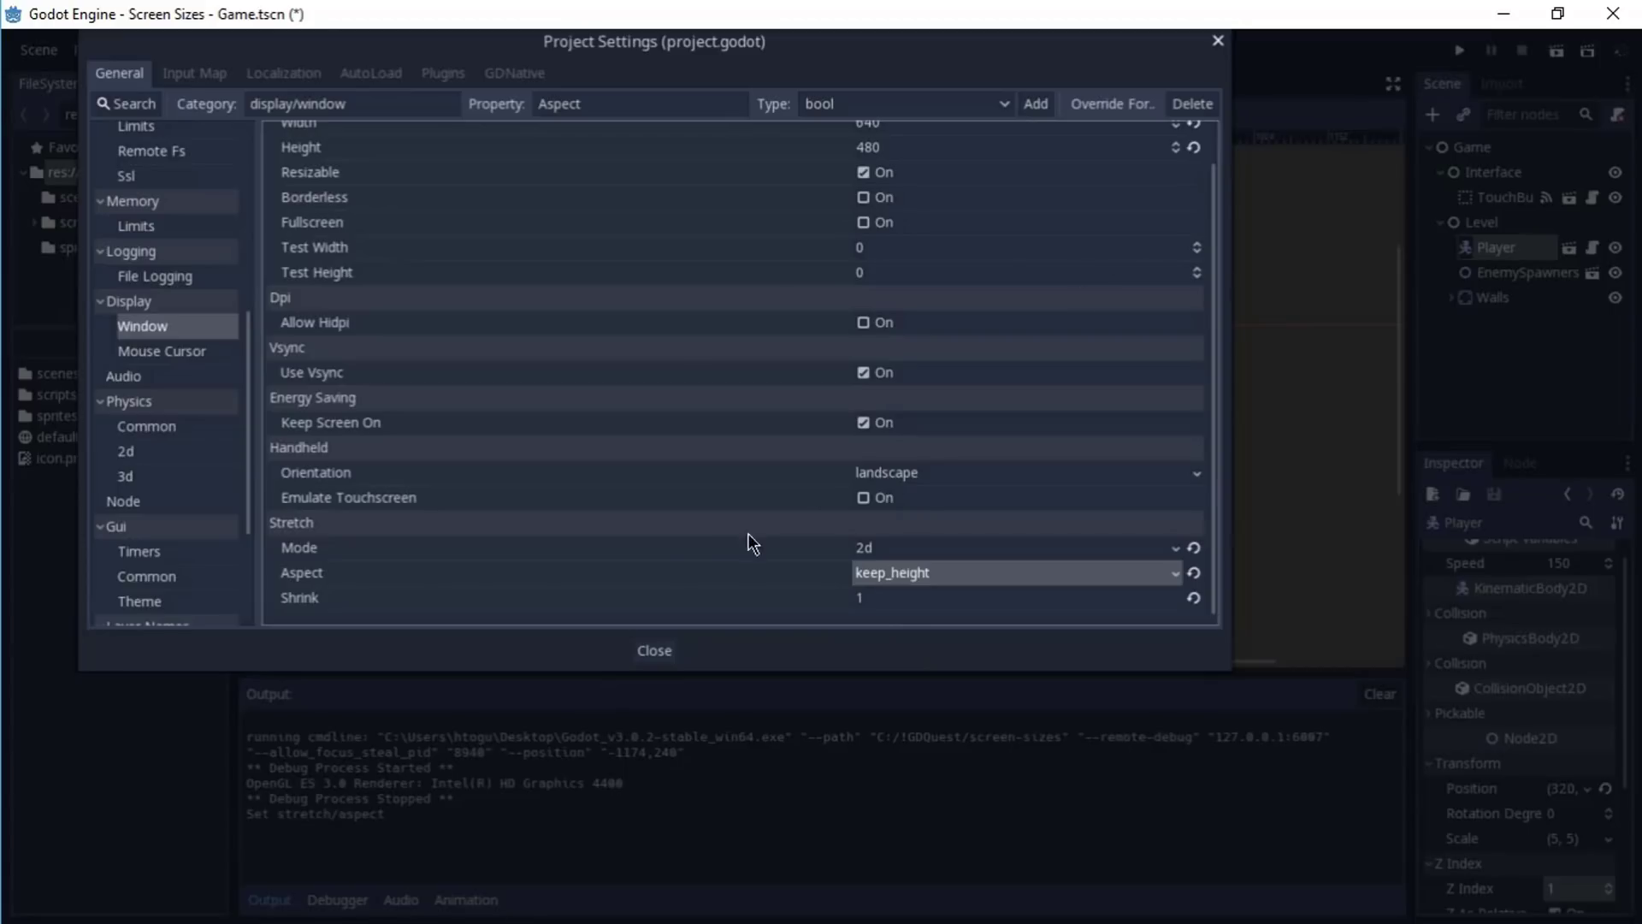
pyautogui.click(654, 650)
pyautogui.press('F5')
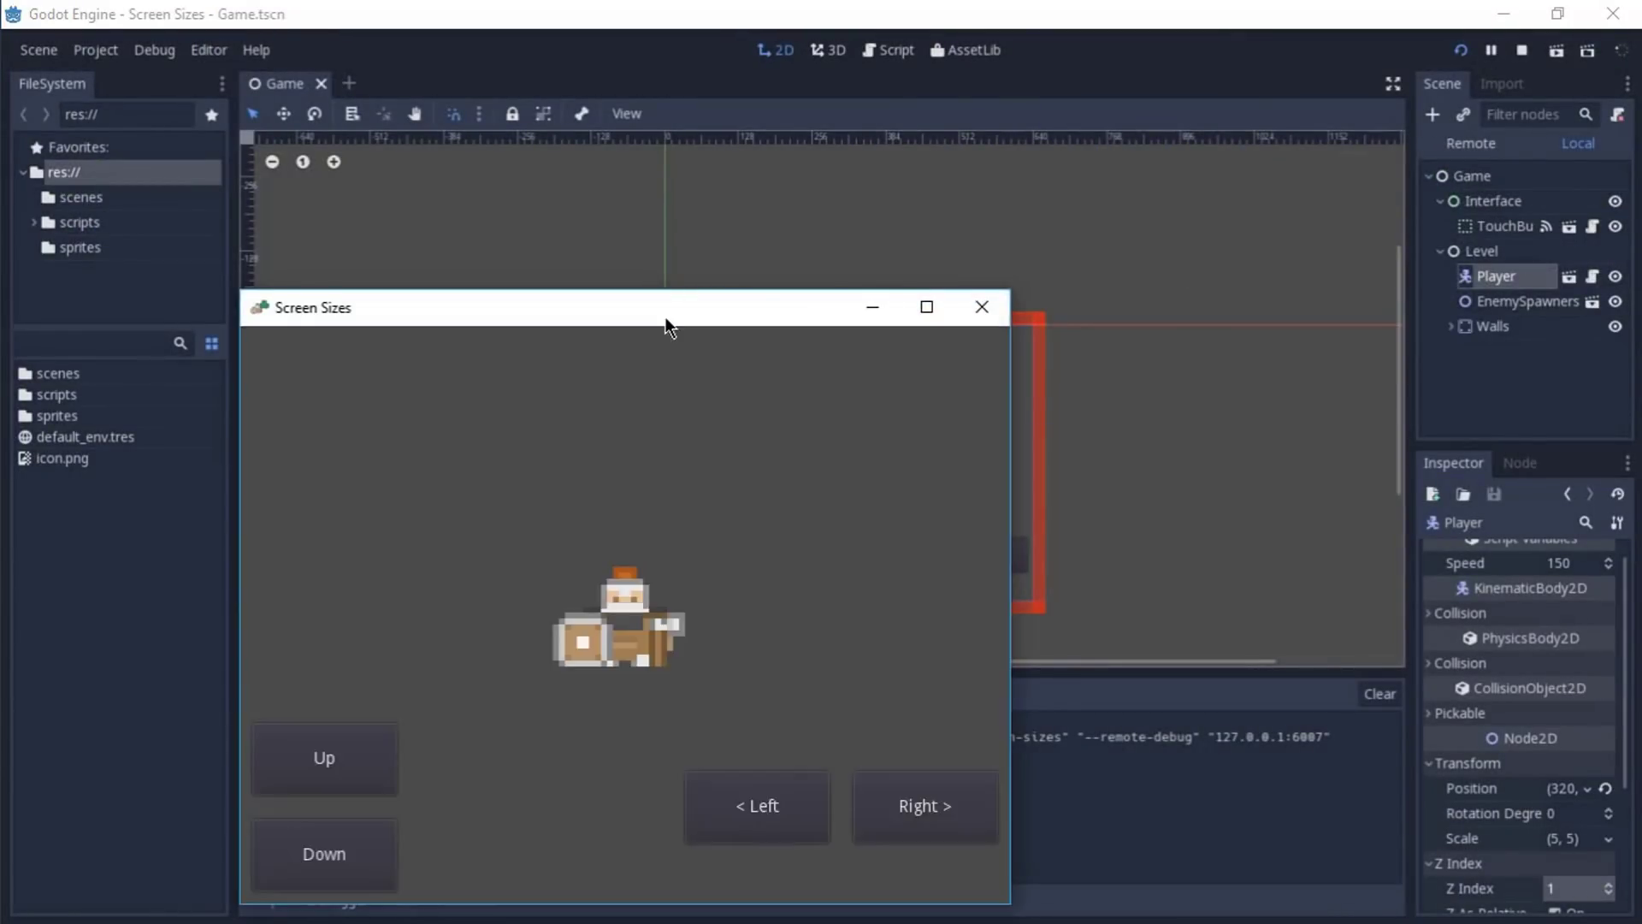
# - Drag the game window's right edge outward so keep_height shows extra level area sideways
pyautogui.moveTo(1030, 266); pyautogui.dragTo(1464, 432)
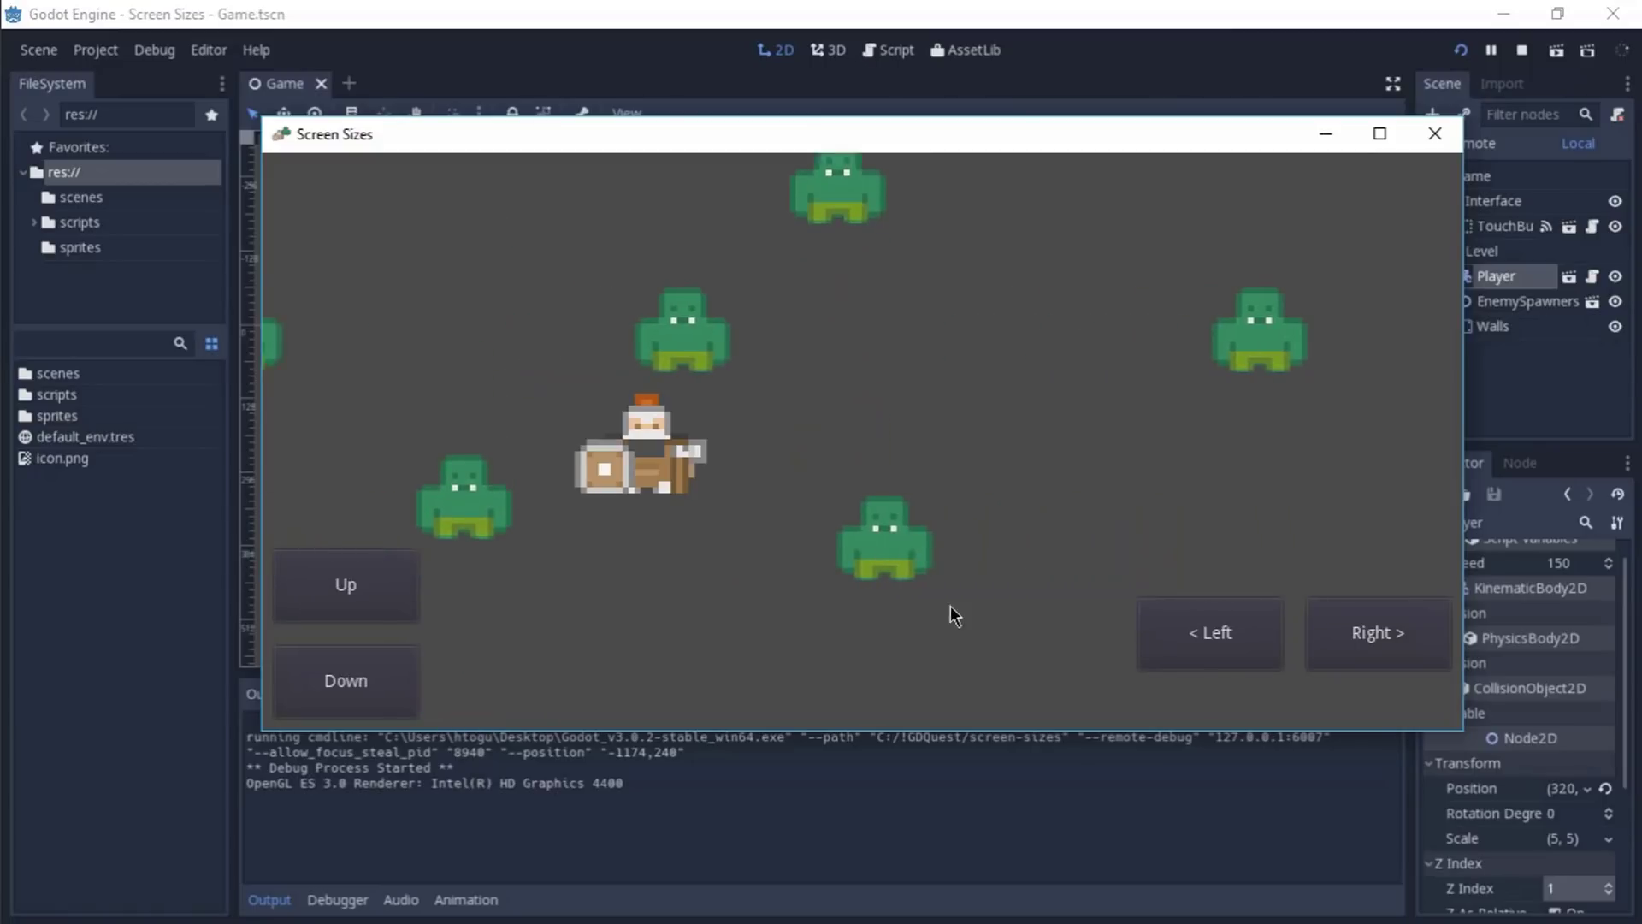
pyautogui.click(1435, 133)
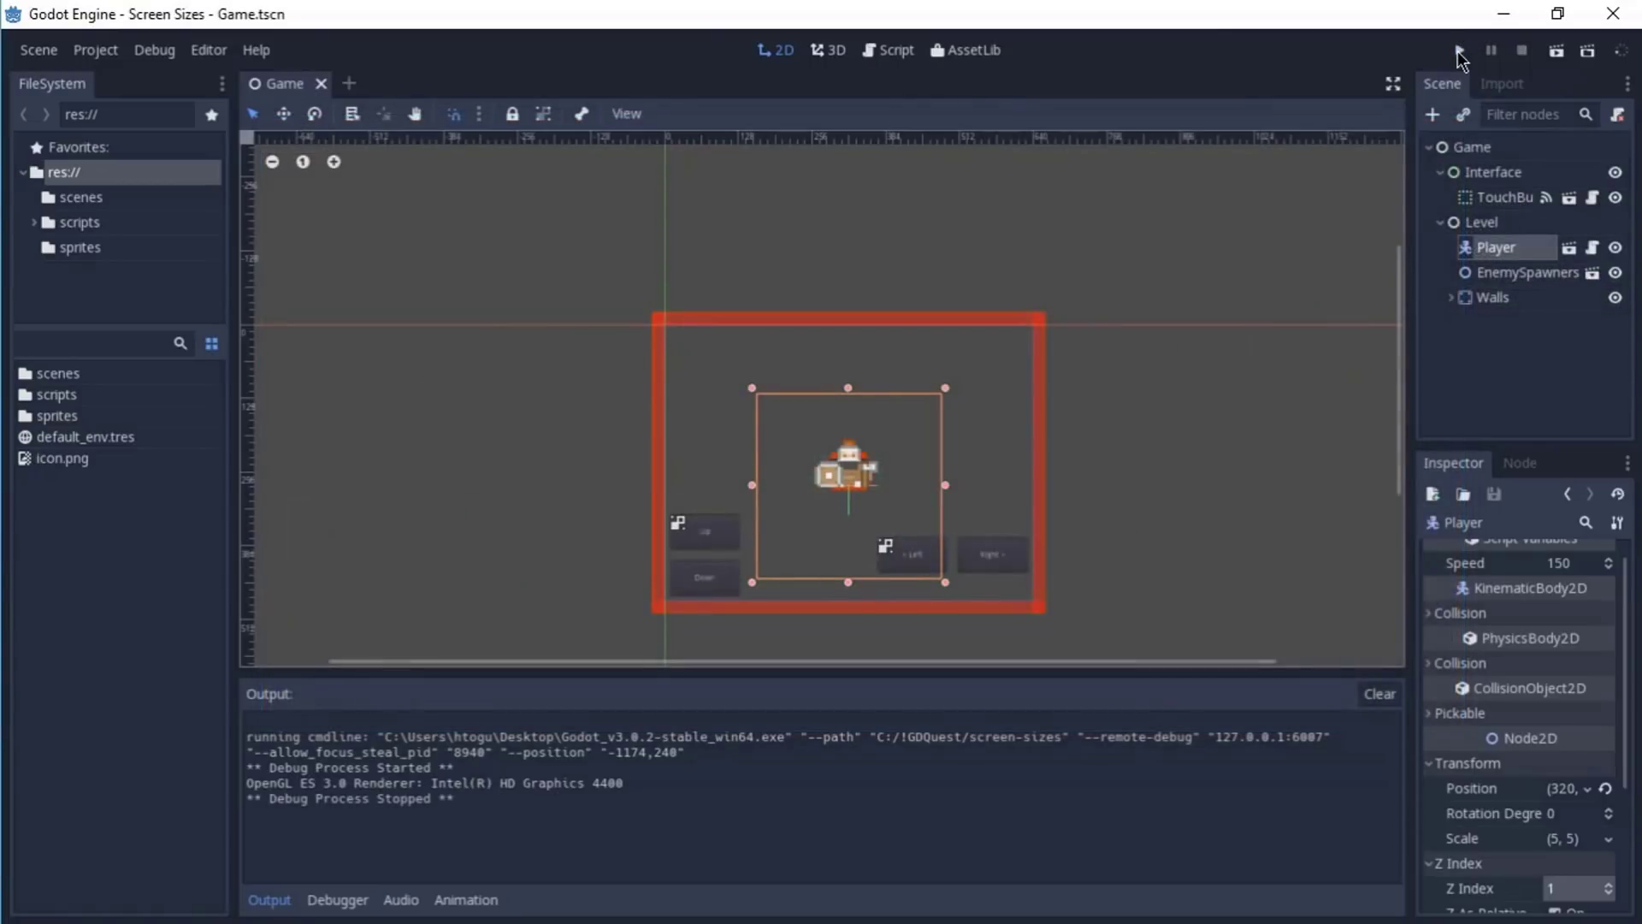
pyautogui.click(1459, 51)
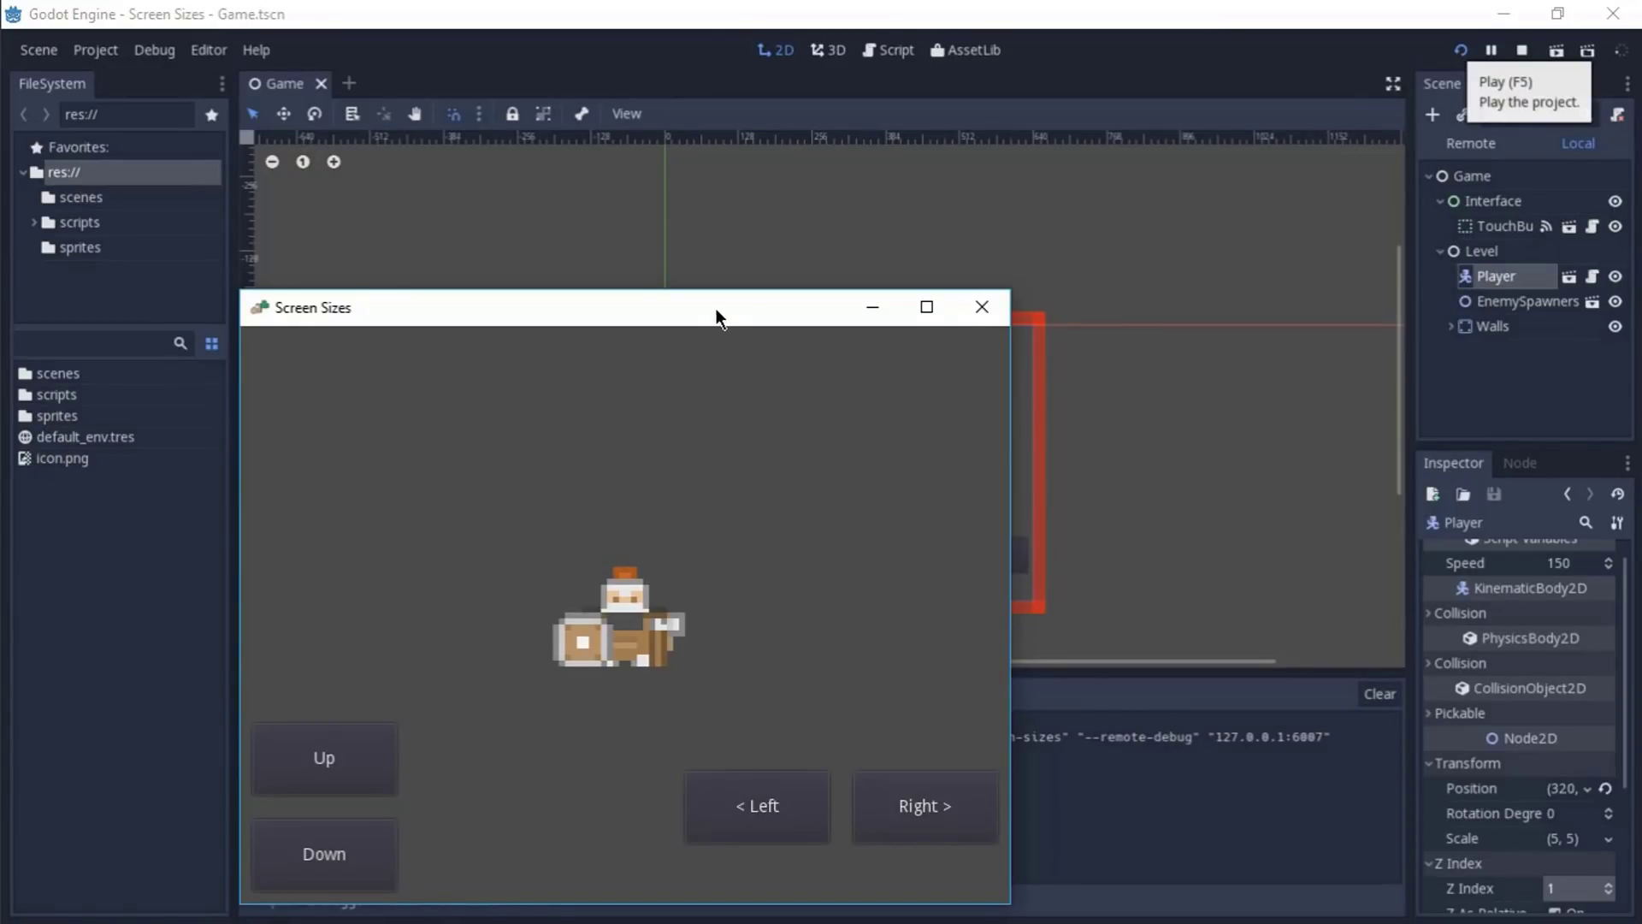
pyautogui.moveTo(715, 308); pyautogui.dragTo(826, 203)
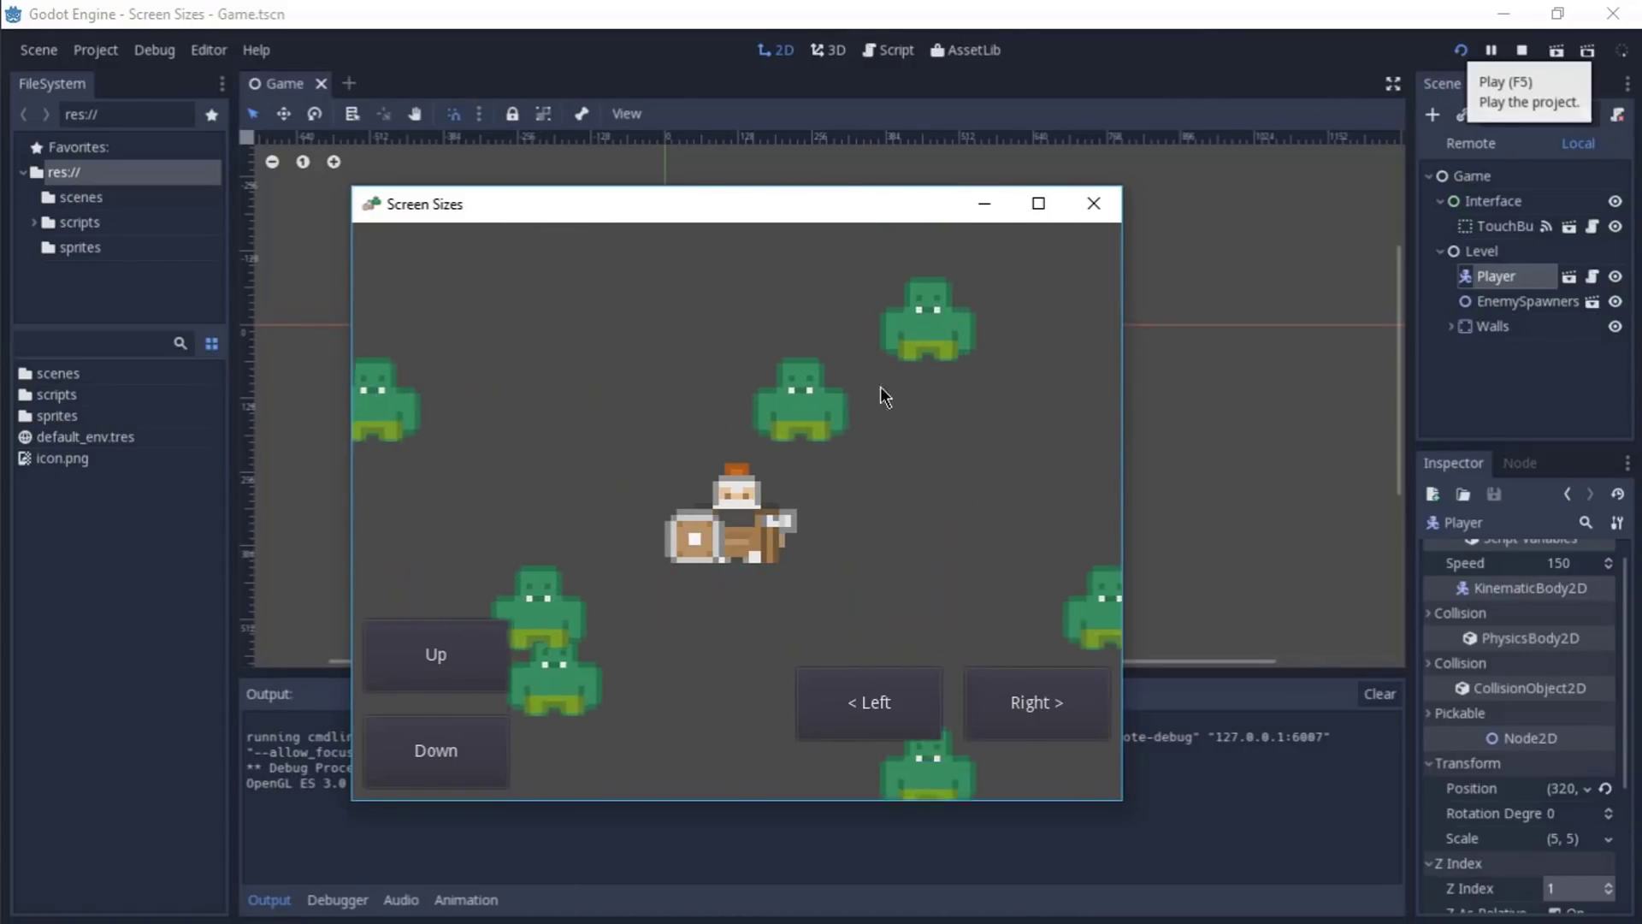
pyautogui.click(1093, 204)
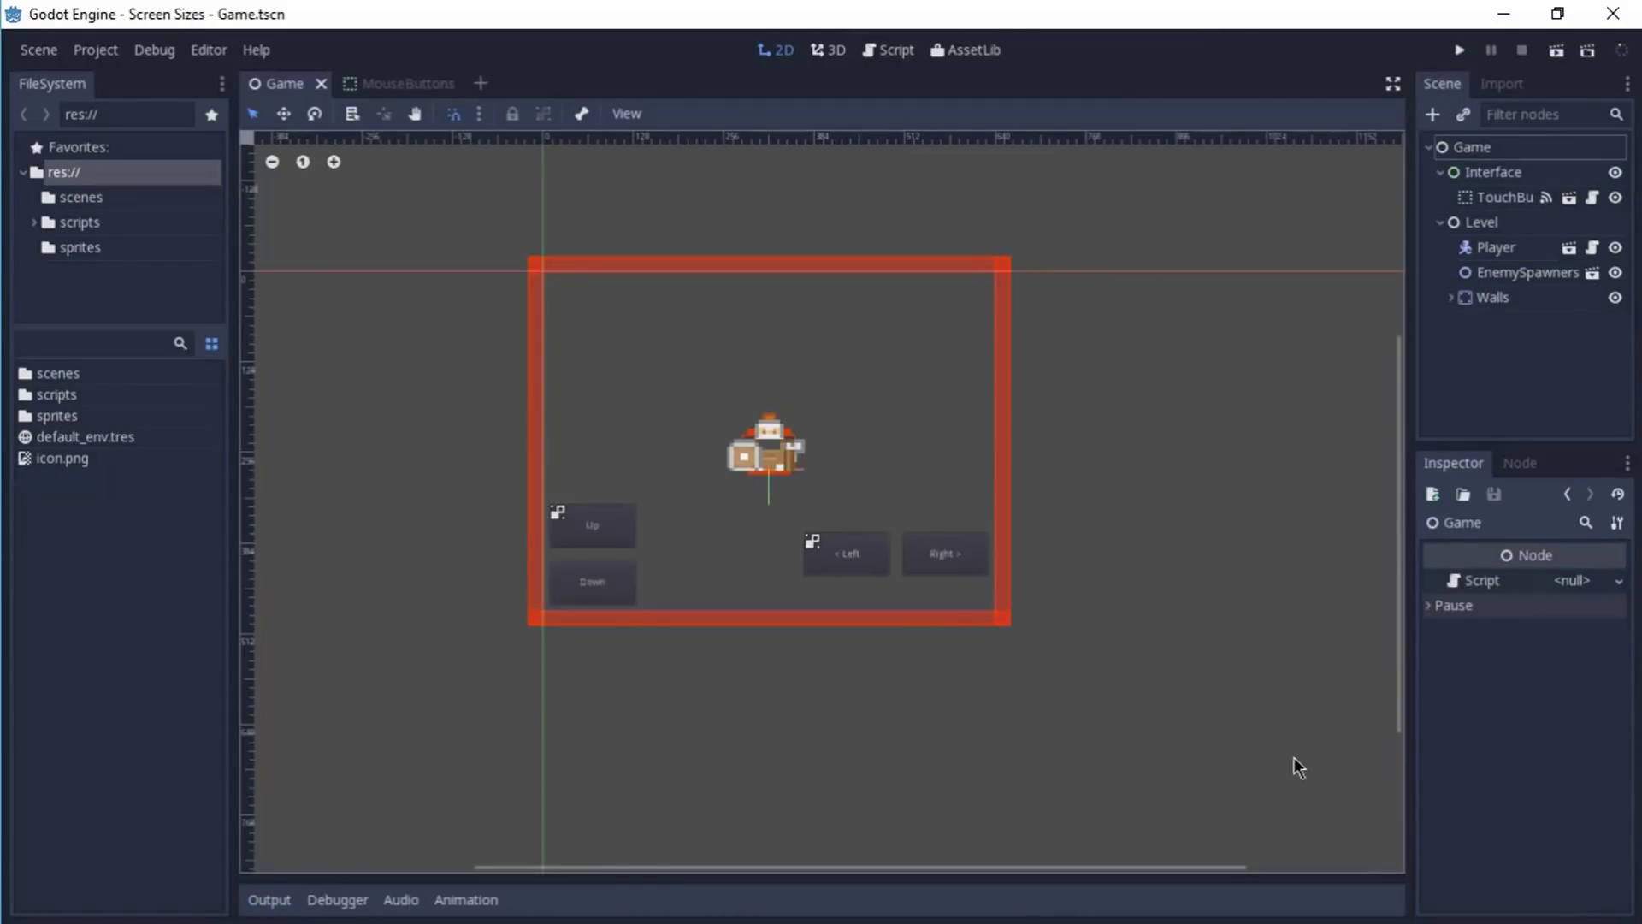
# - Set the Stretch Aspect to expand in Project Settings and close the dialog
pyautogui.click(96, 49)
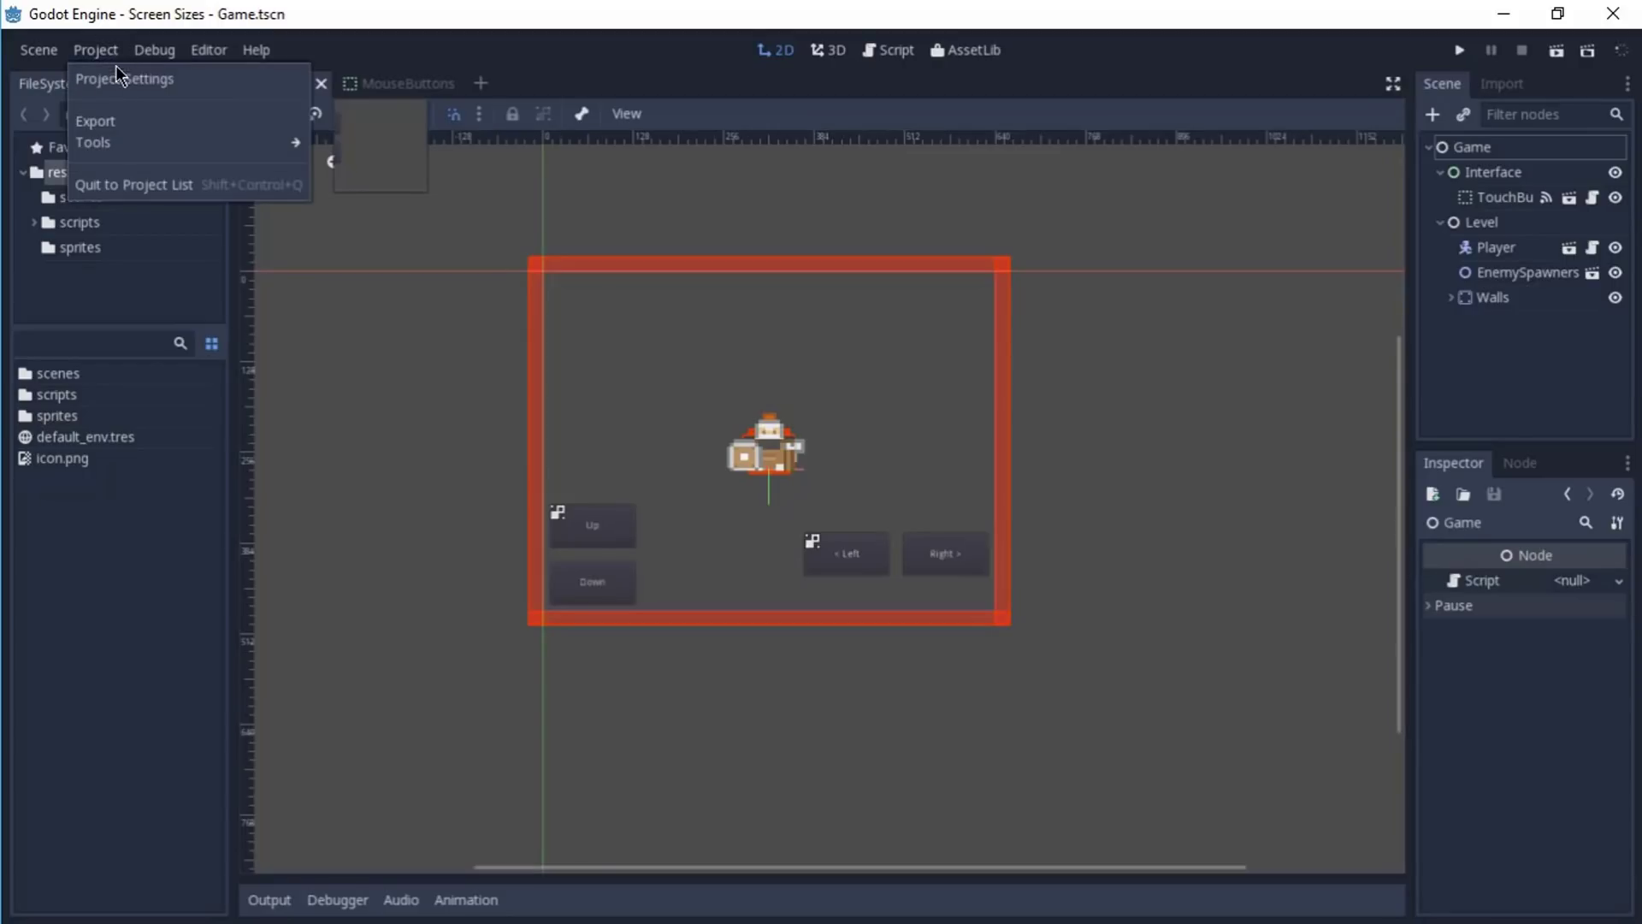
pyautogui.click(119, 69)
pyautogui.click(921, 571)
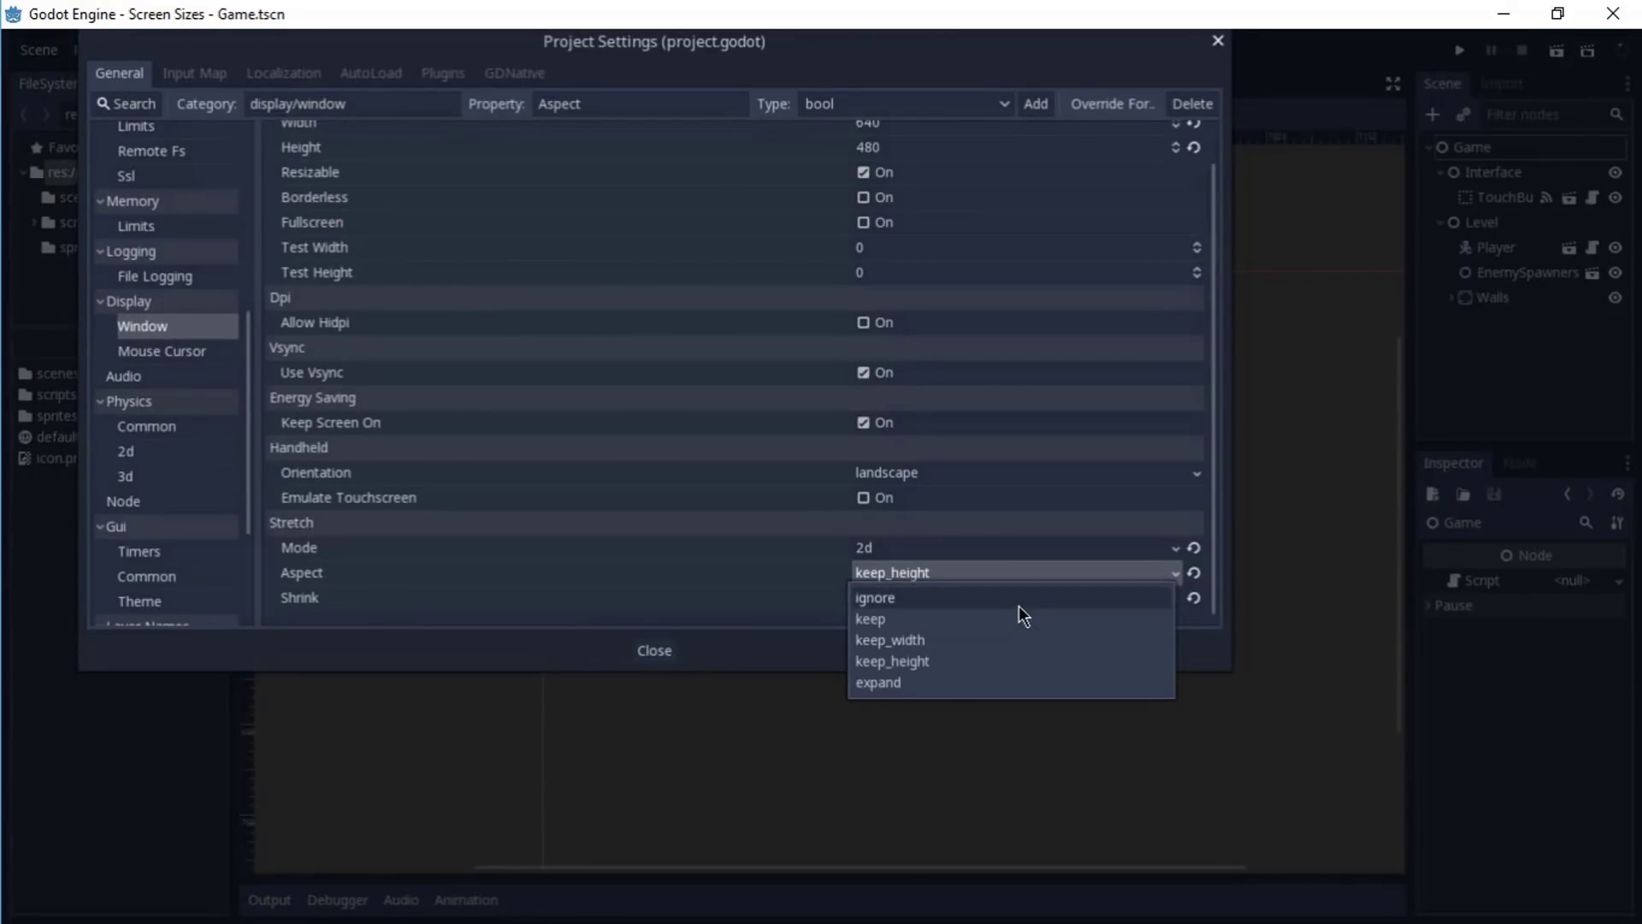
pyautogui.click(933, 688)
pyautogui.click(654, 651)
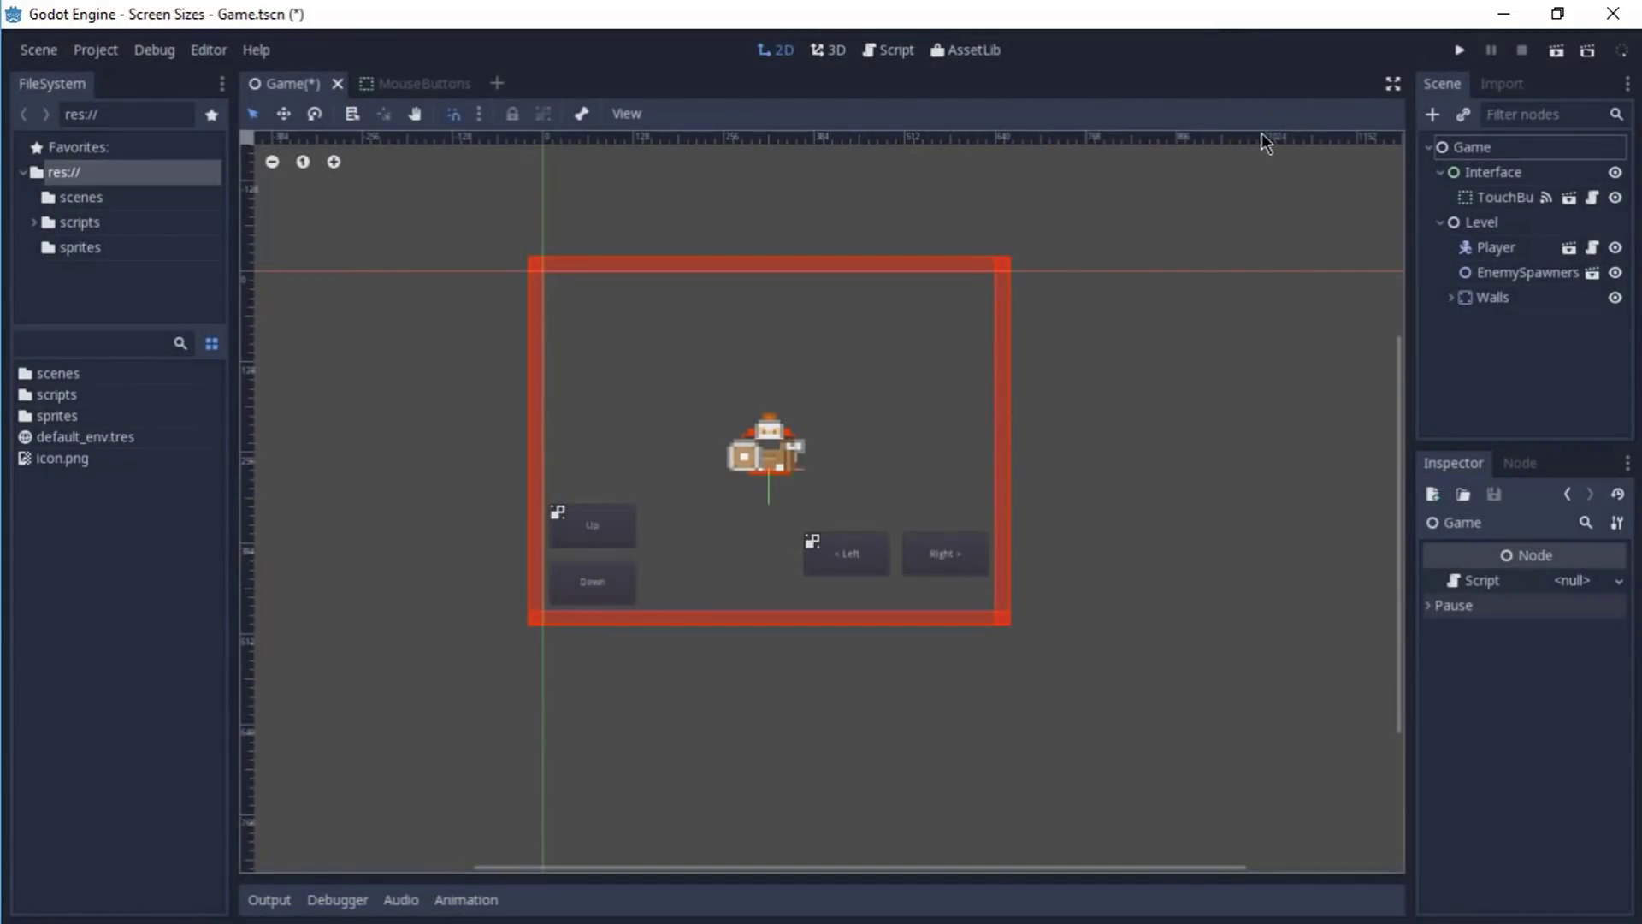
# - Run the project, then move, widen, stretch and maximize the game window to watch the view adapt
pyautogui.click(1464, 54)
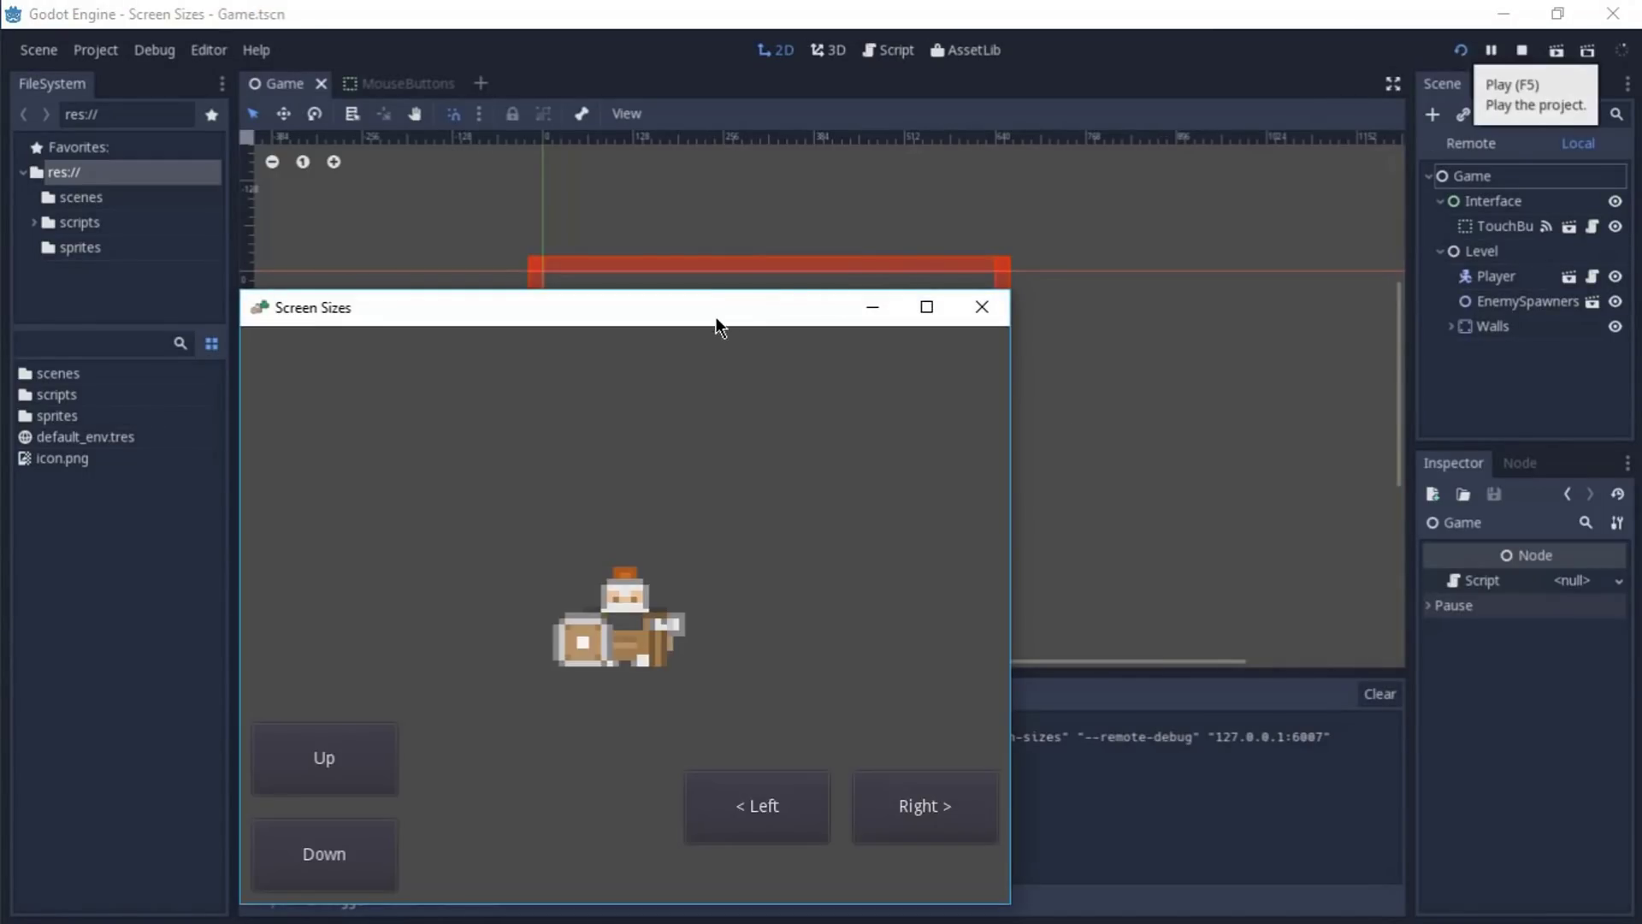
pyautogui.moveTo(719, 325); pyautogui.dragTo(865, 84)
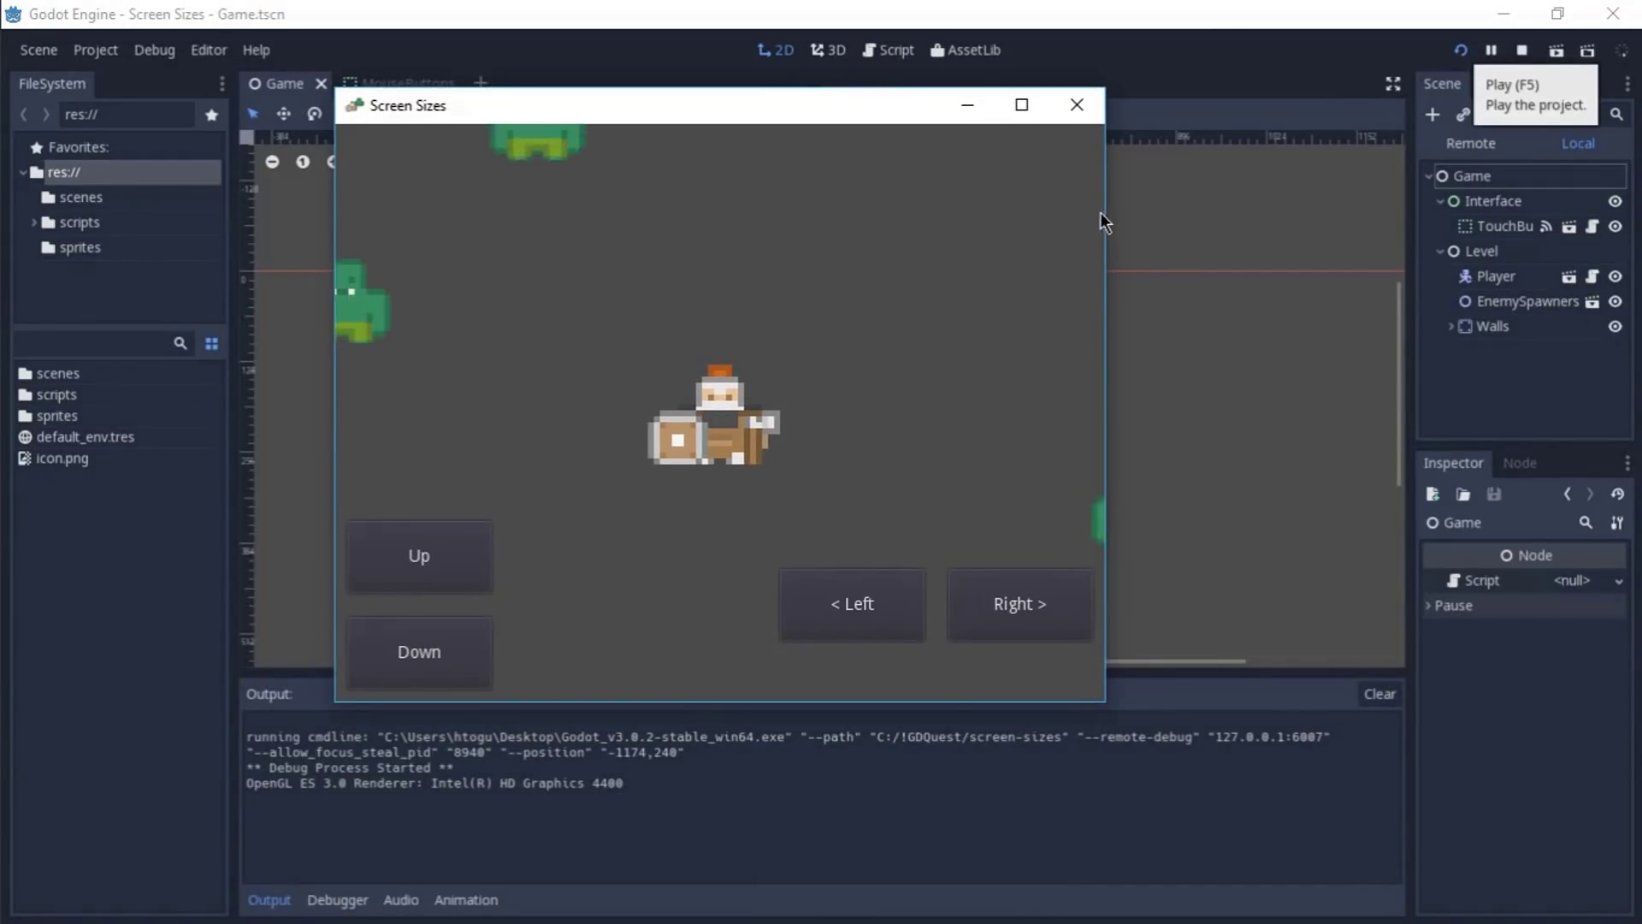
pyautogui.moveTo(1104, 213); pyautogui.dragTo(1497, 214)
pyautogui.moveTo(1232, 703)
pyautogui.mouseDown()
pyautogui.moveTo(1228, 912)
pyautogui.moveTo(1232, 703)
pyautogui.mouseUp()
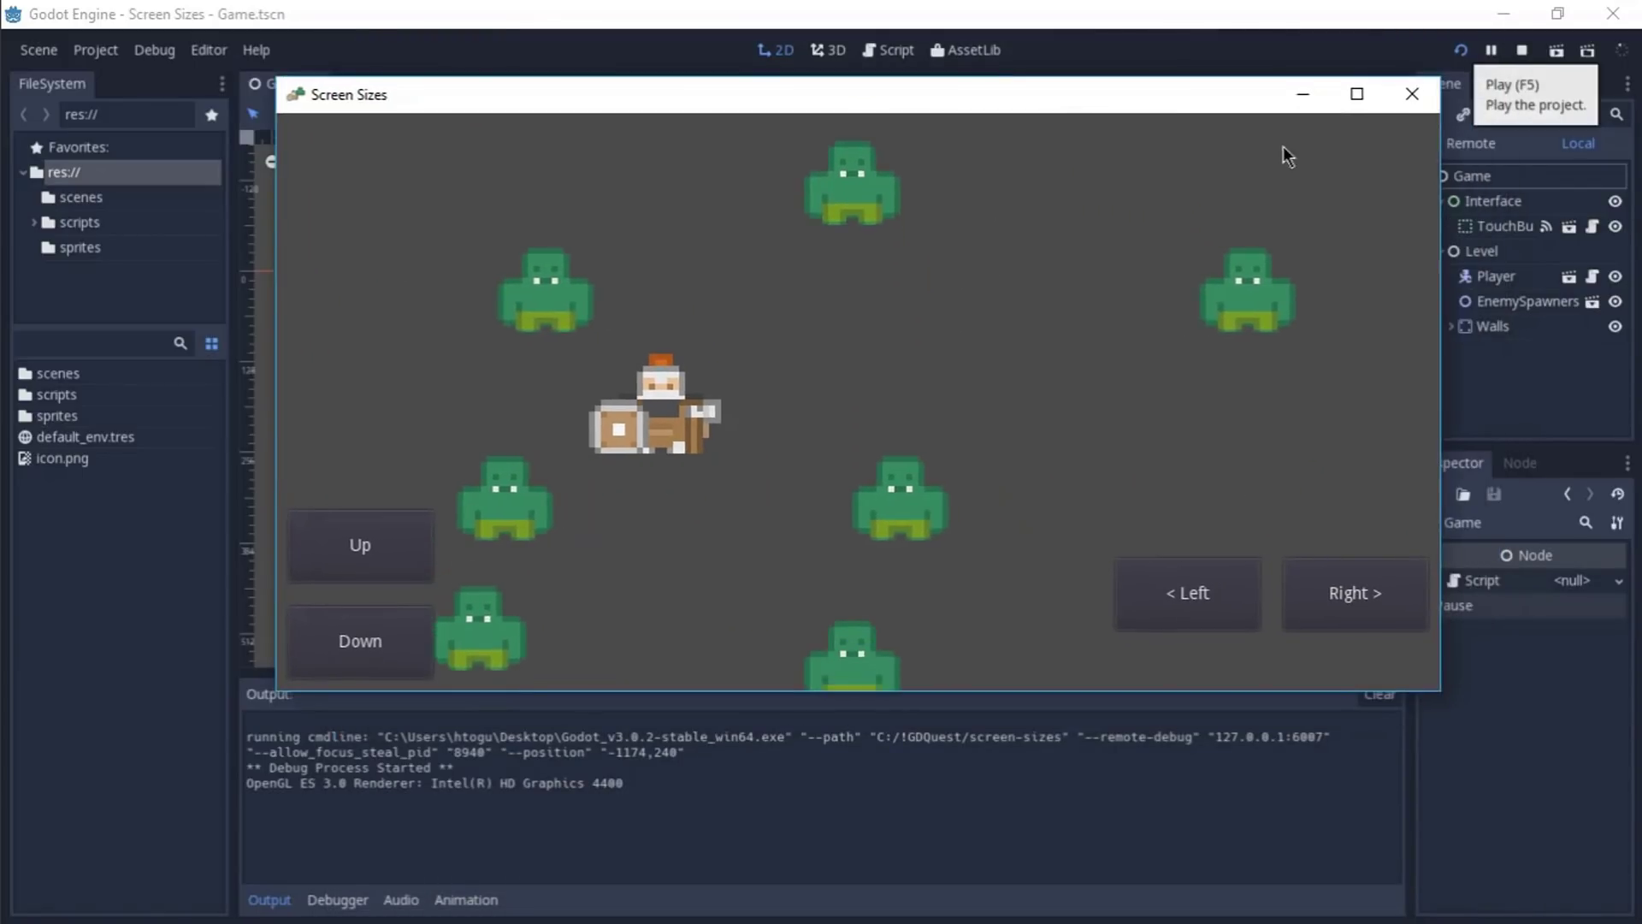
pyautogui.click(1372, 109)
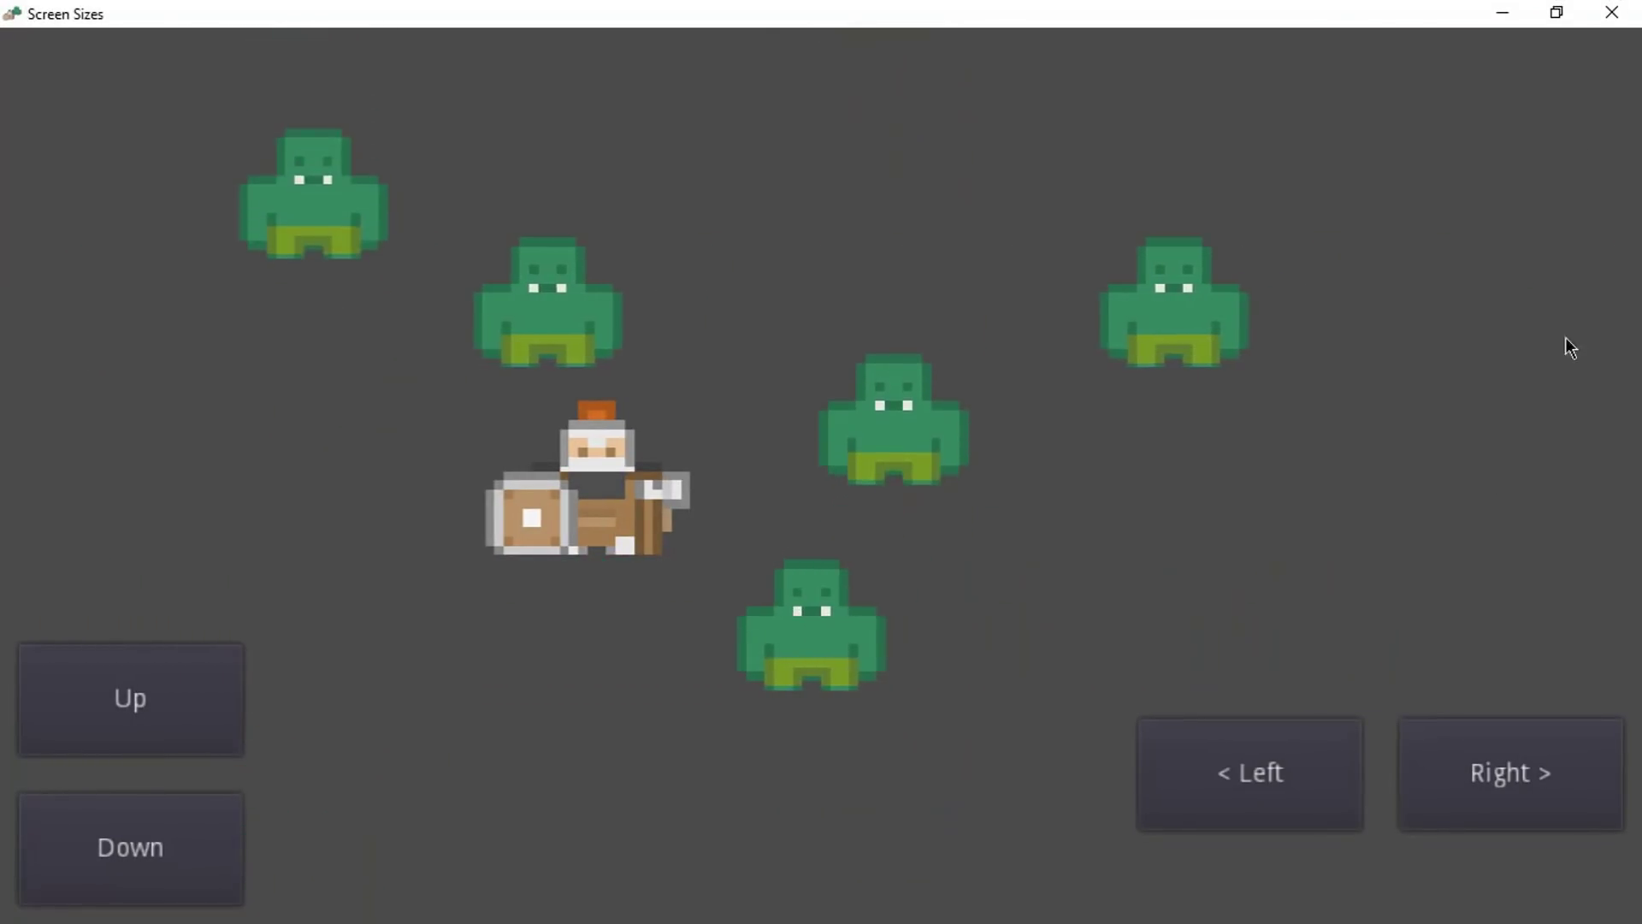
# - Restore the game window, then make it narrower, shift it right and make it taller
pyautogui.moveTo(1157, 18); pyautogui.dragTo(837, 84)
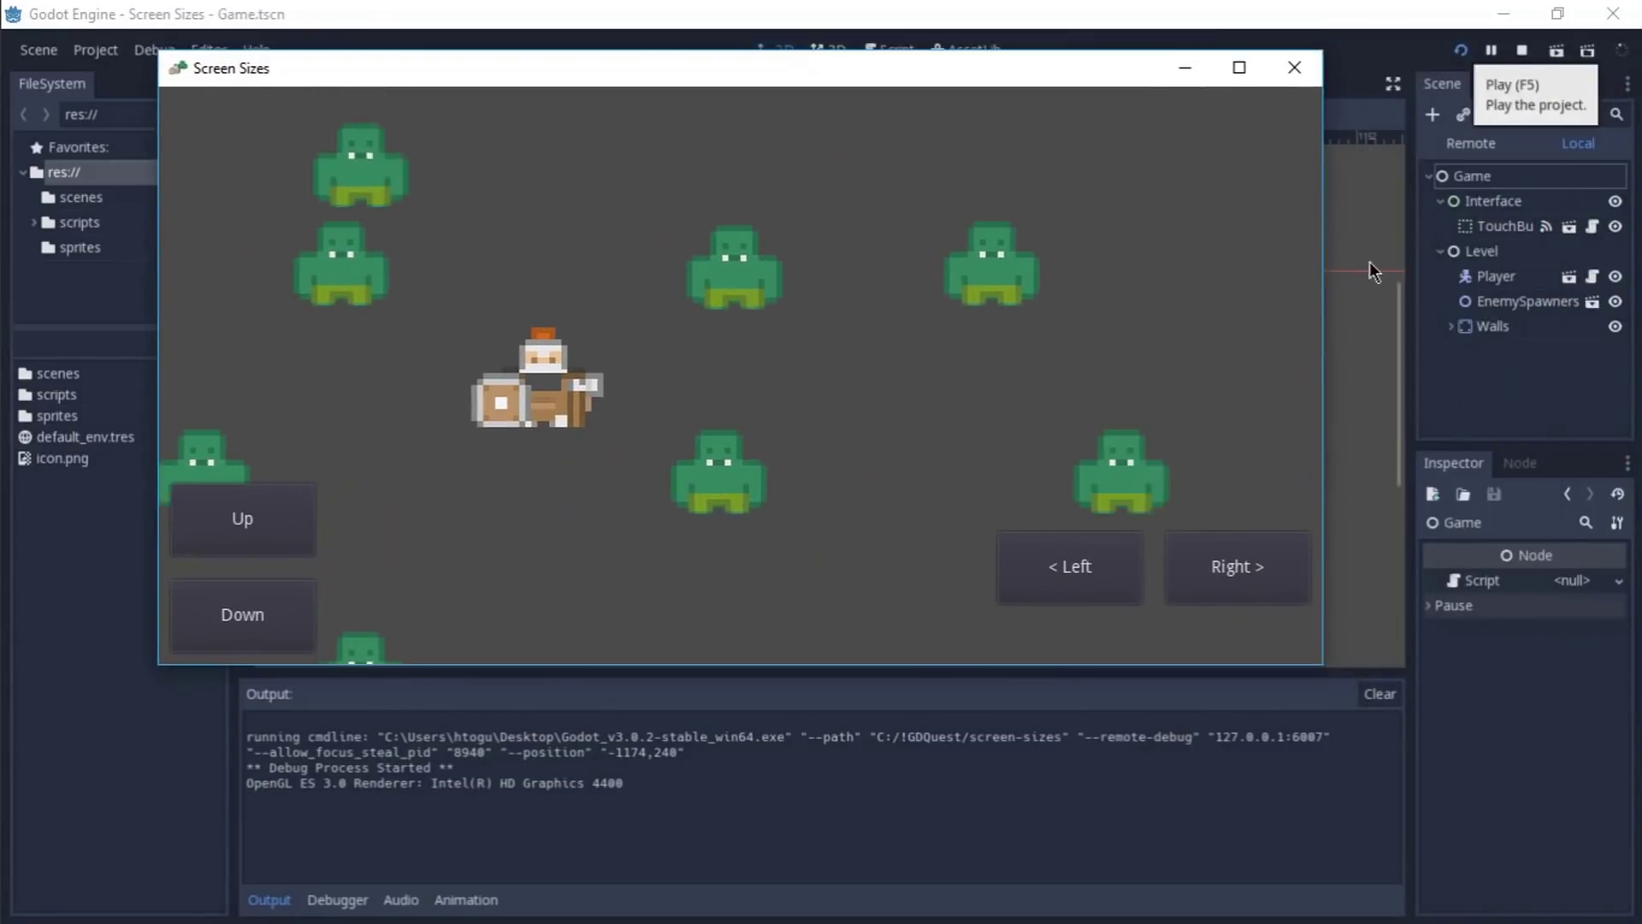
pyautogui.moveTo(1329, 228); pyautogui.dragTo(1059, 225)
pyautogui.moveTo(758, 87); pyautogui.dragTo(1001, 81)
pyautogui.moveTo(960, 703); pyautogui.dragTo(960, 918)
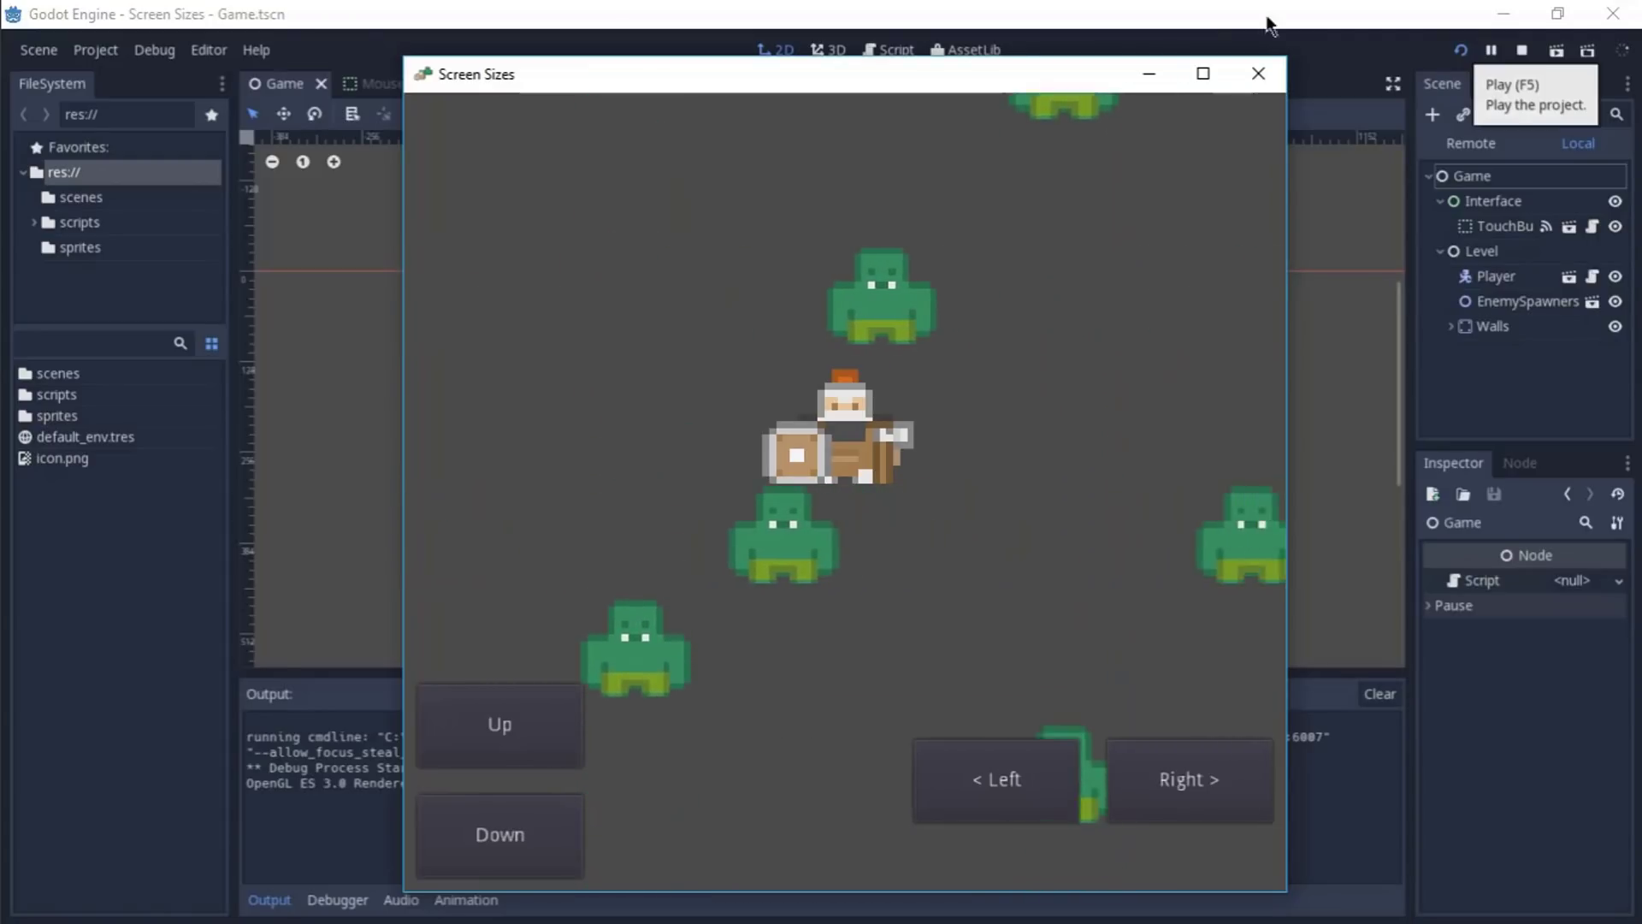
# - Close the game, check the TouchButtons anchors (0, 1, 1, 1), and relaunch with F5
pyautogui.click(1257, 73)
pyautogui.scroll(-2, 1130, 434)
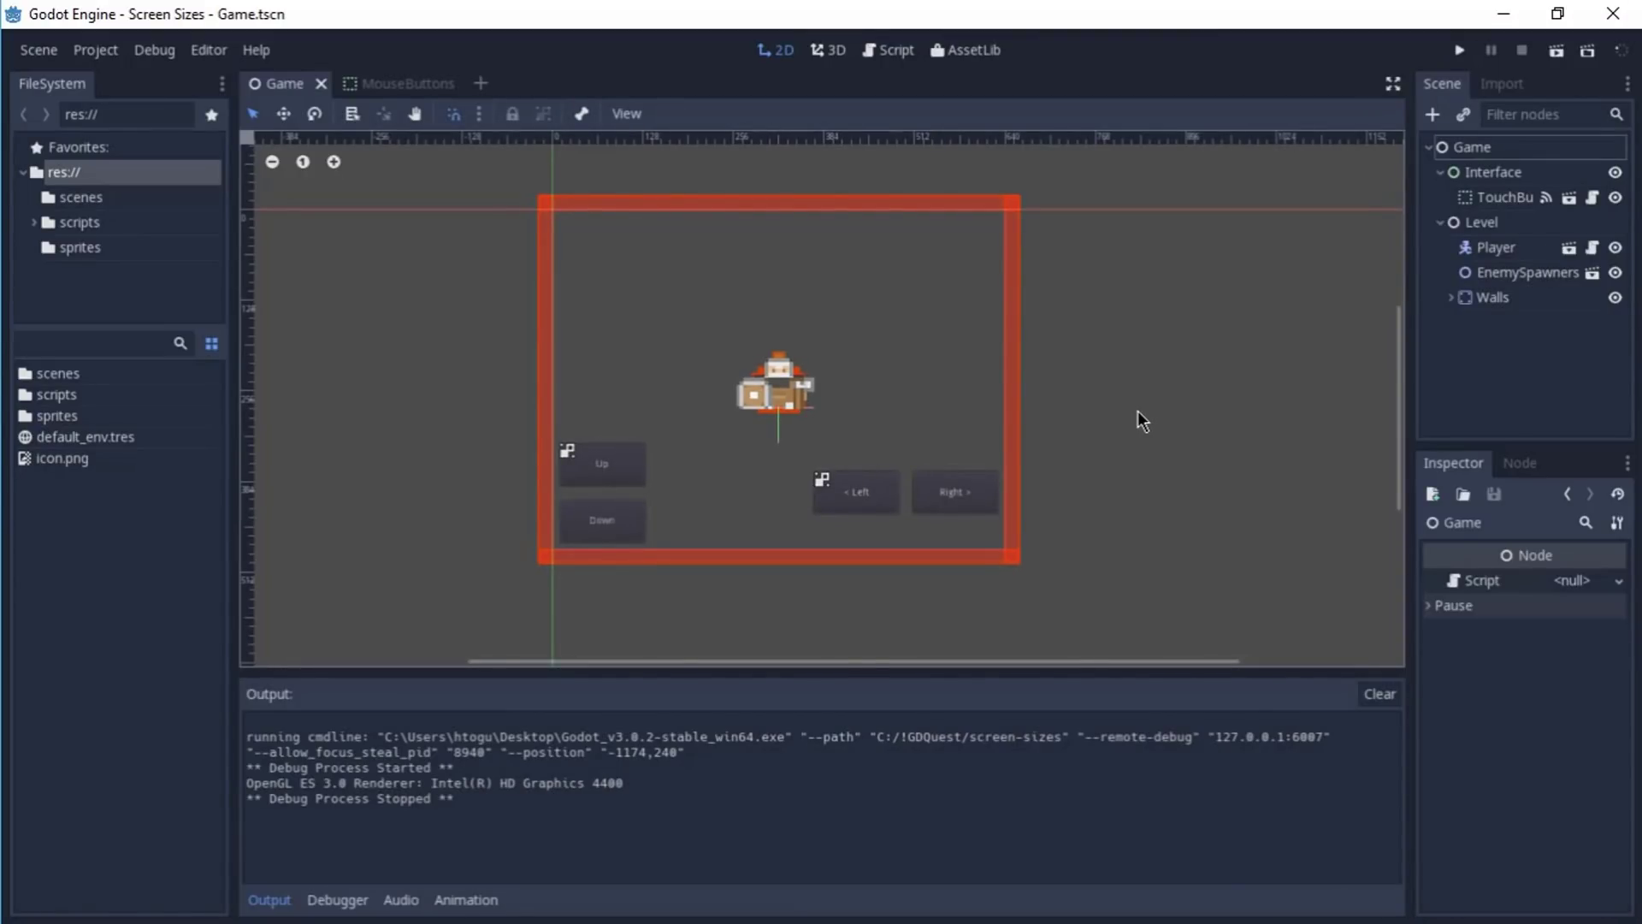
pyautogui.press('Down')
pyautogui.press('Down')
pyautogui.press('Down')
pyautogui.press('Down')
pyautogui.press('Down')
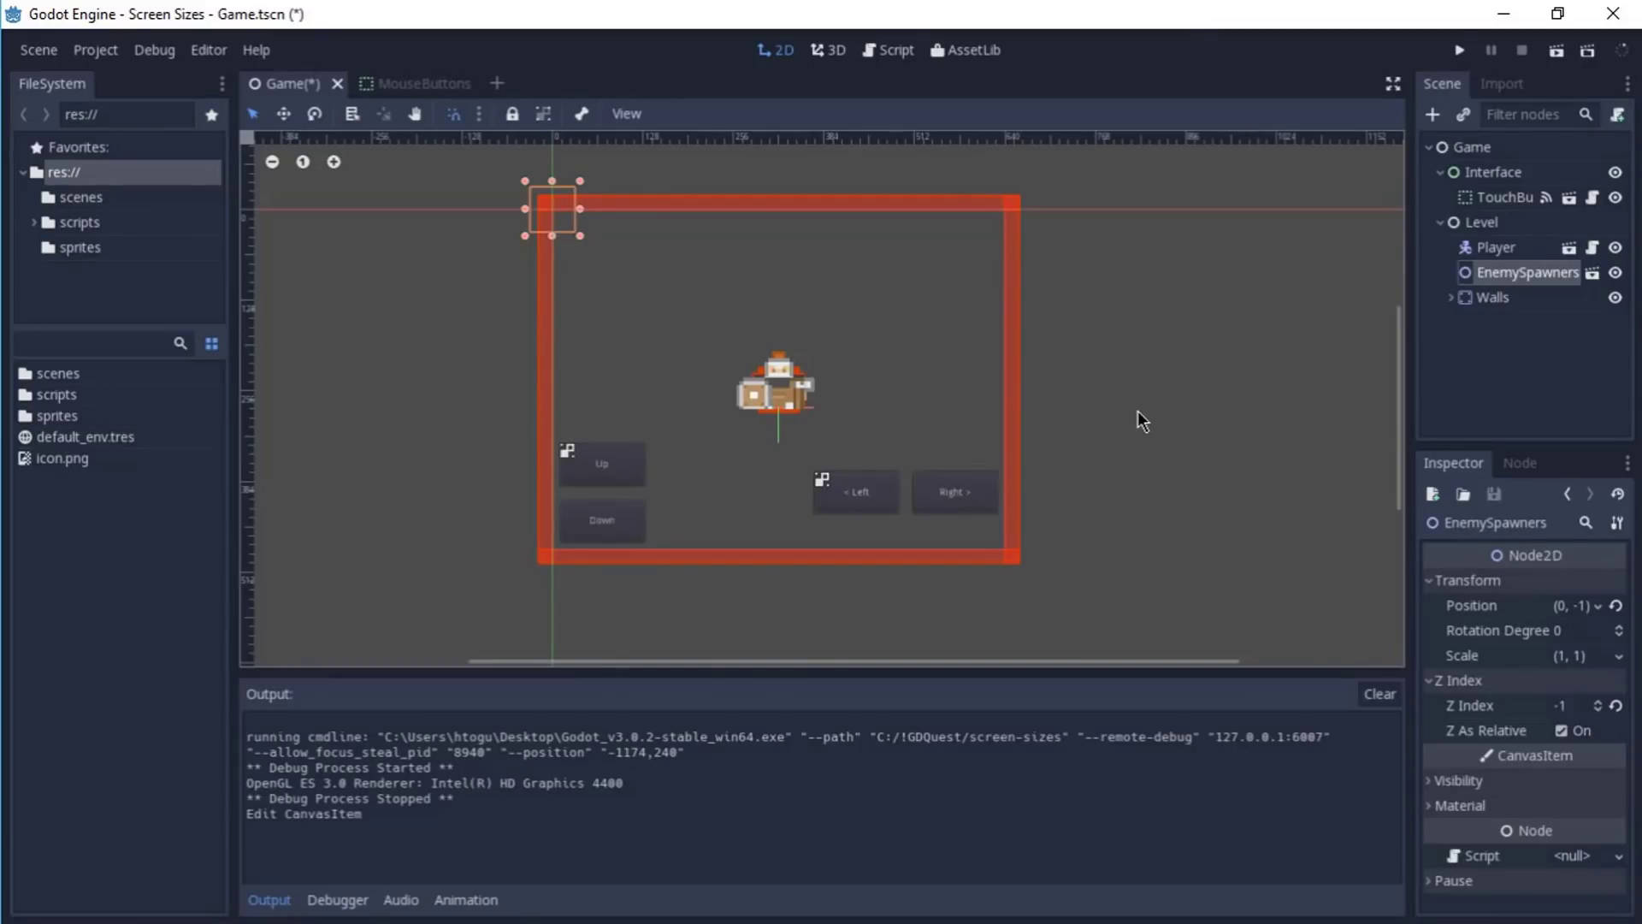
pyautogui.scroll(1, 1095, 388)
pyautogui.moveTo(1096, 388); pyautogui.dragTo(1219, 409, button='middle')
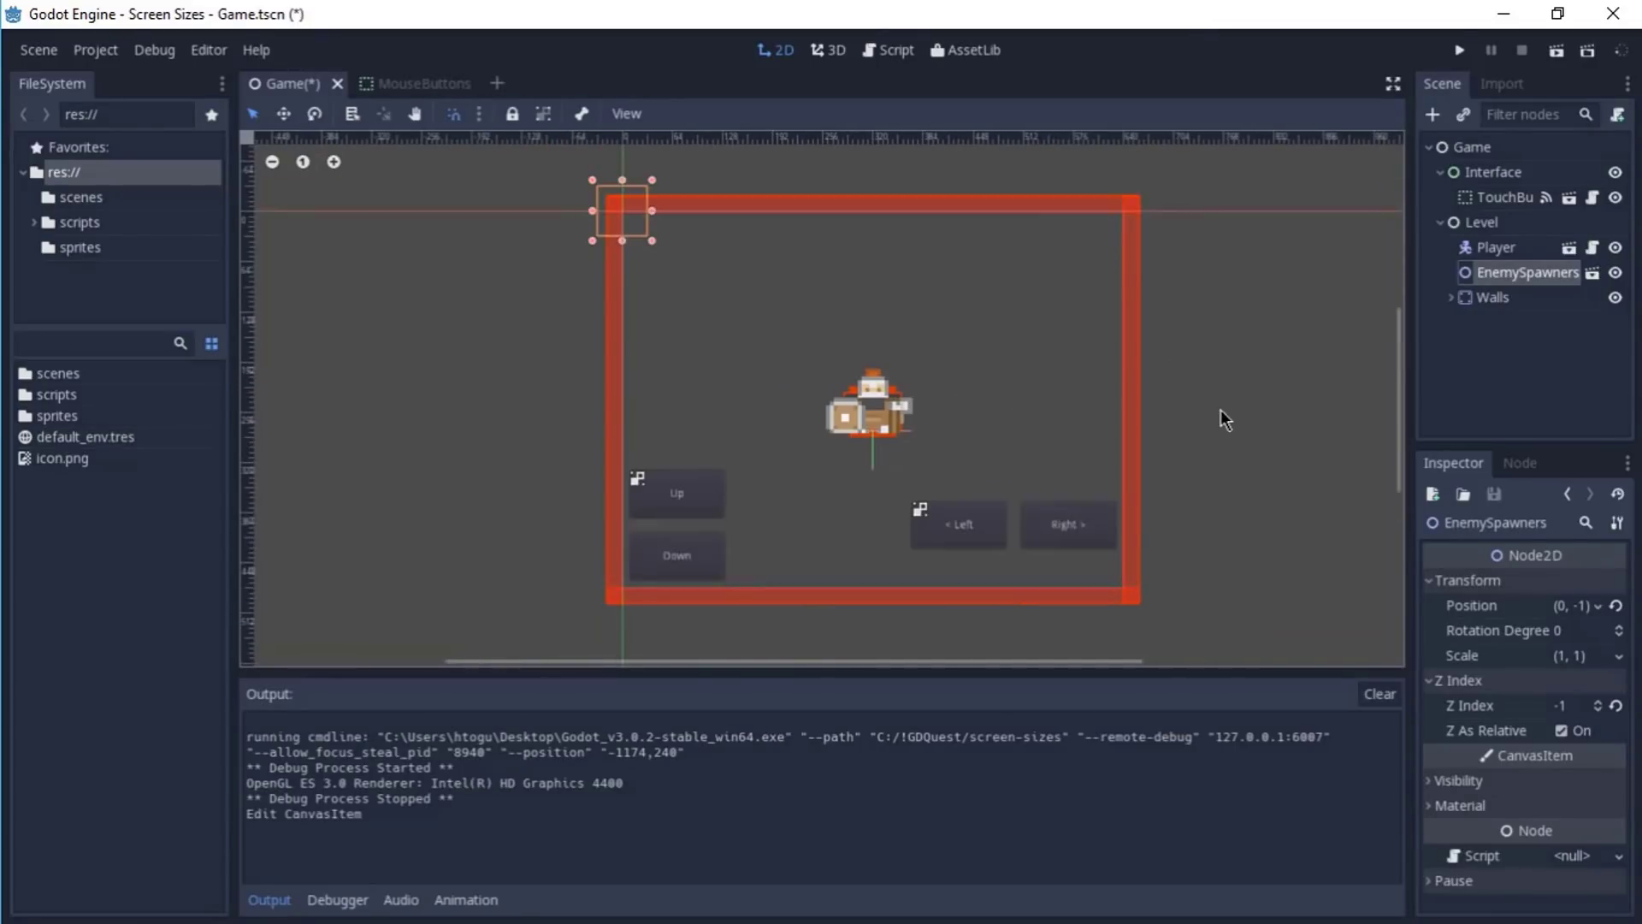
pyautogui.click(1496, 200)
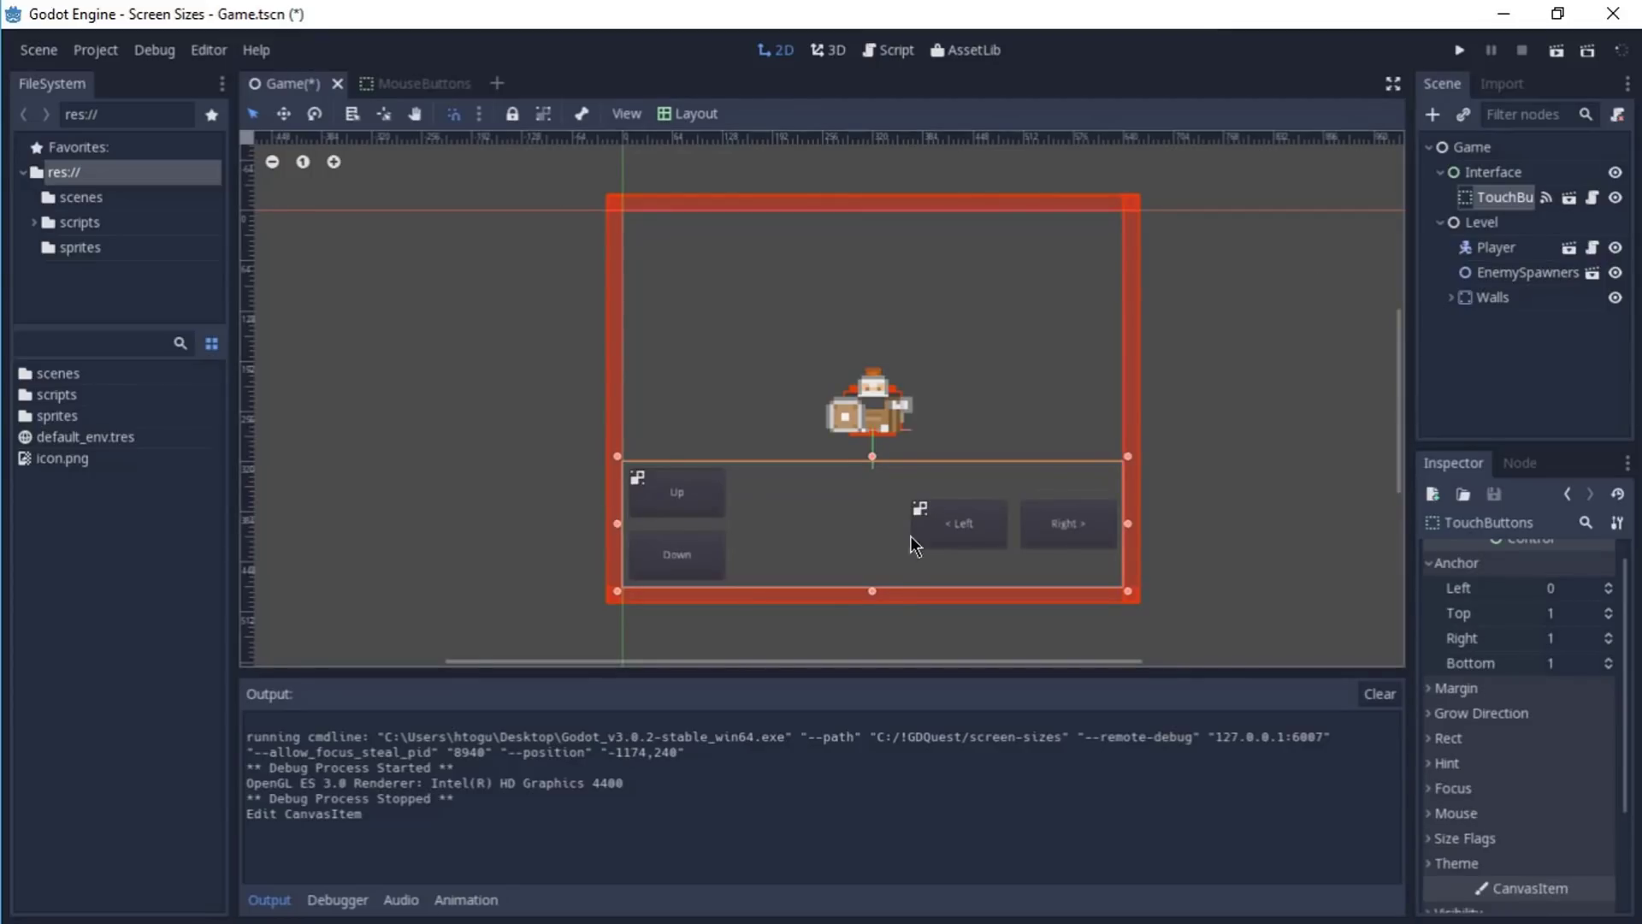
pyautogui.press('F5')
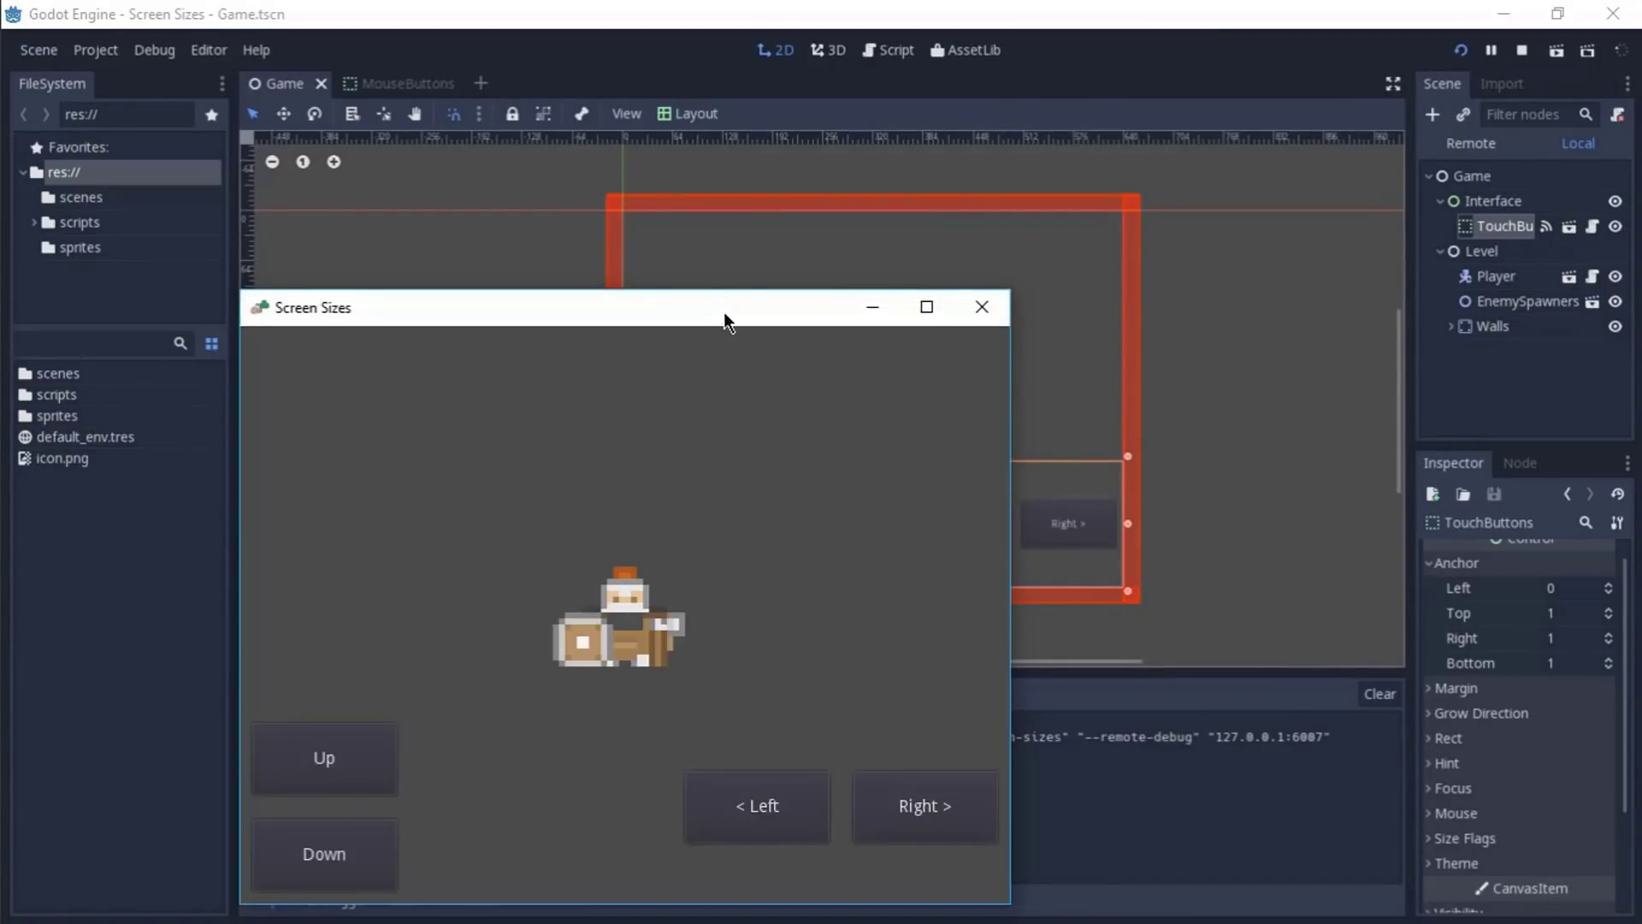
# - View the game window maximized, close it, and bring up the Layout presets list
pyautogui.moveTo(724, 312); pyautogui.dragTo(959, 156)
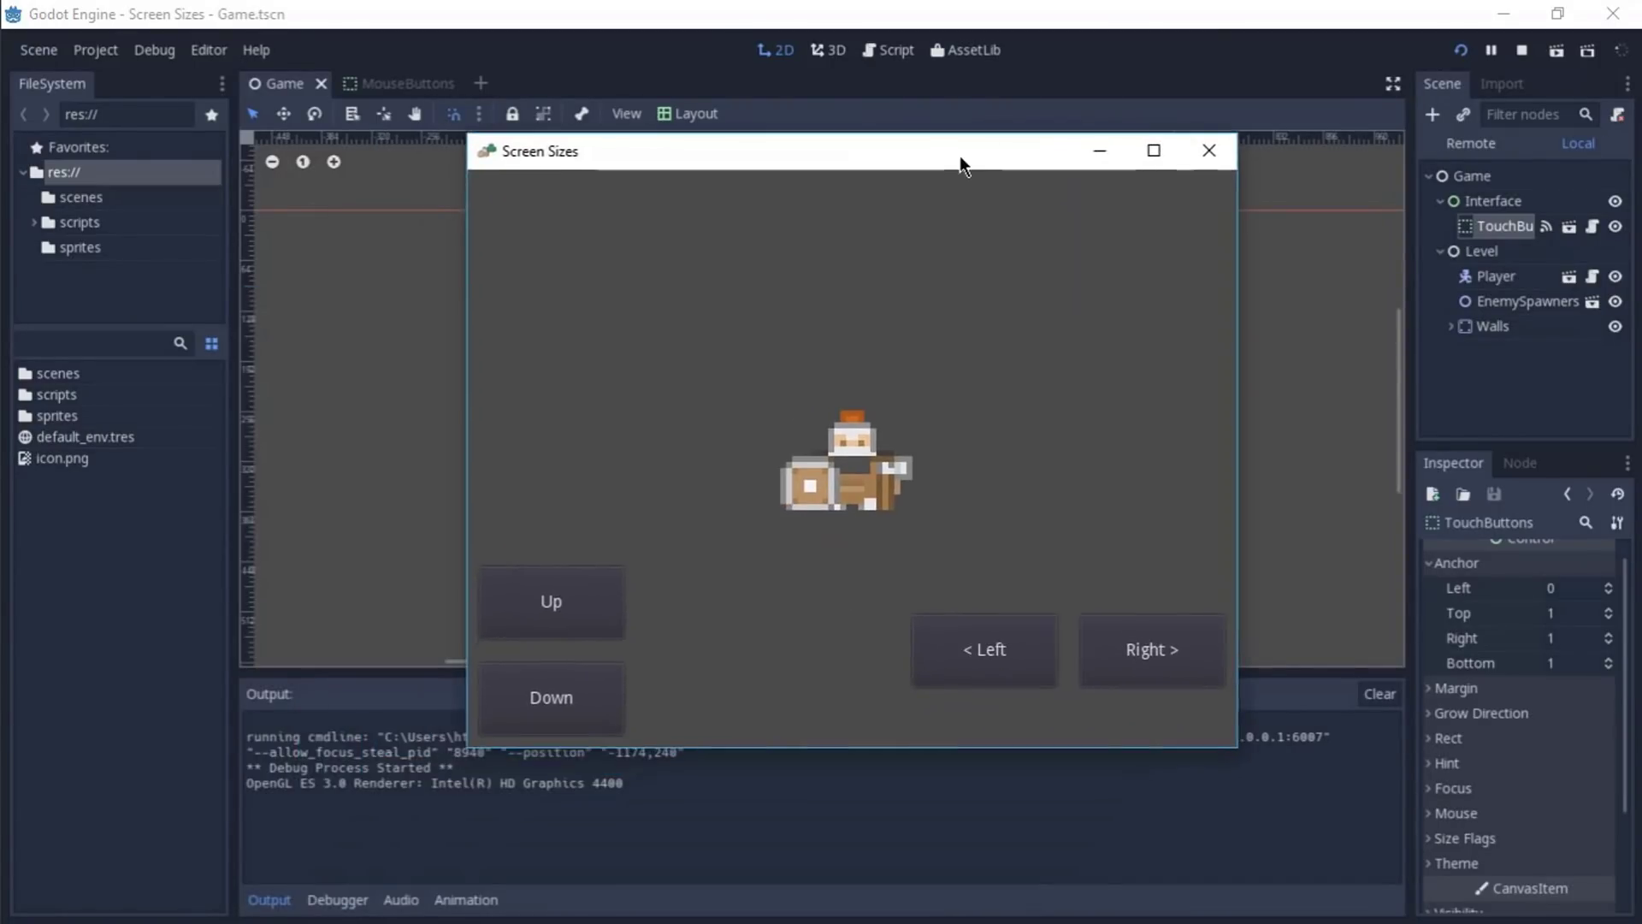
pyautogui.click(1158, 156)
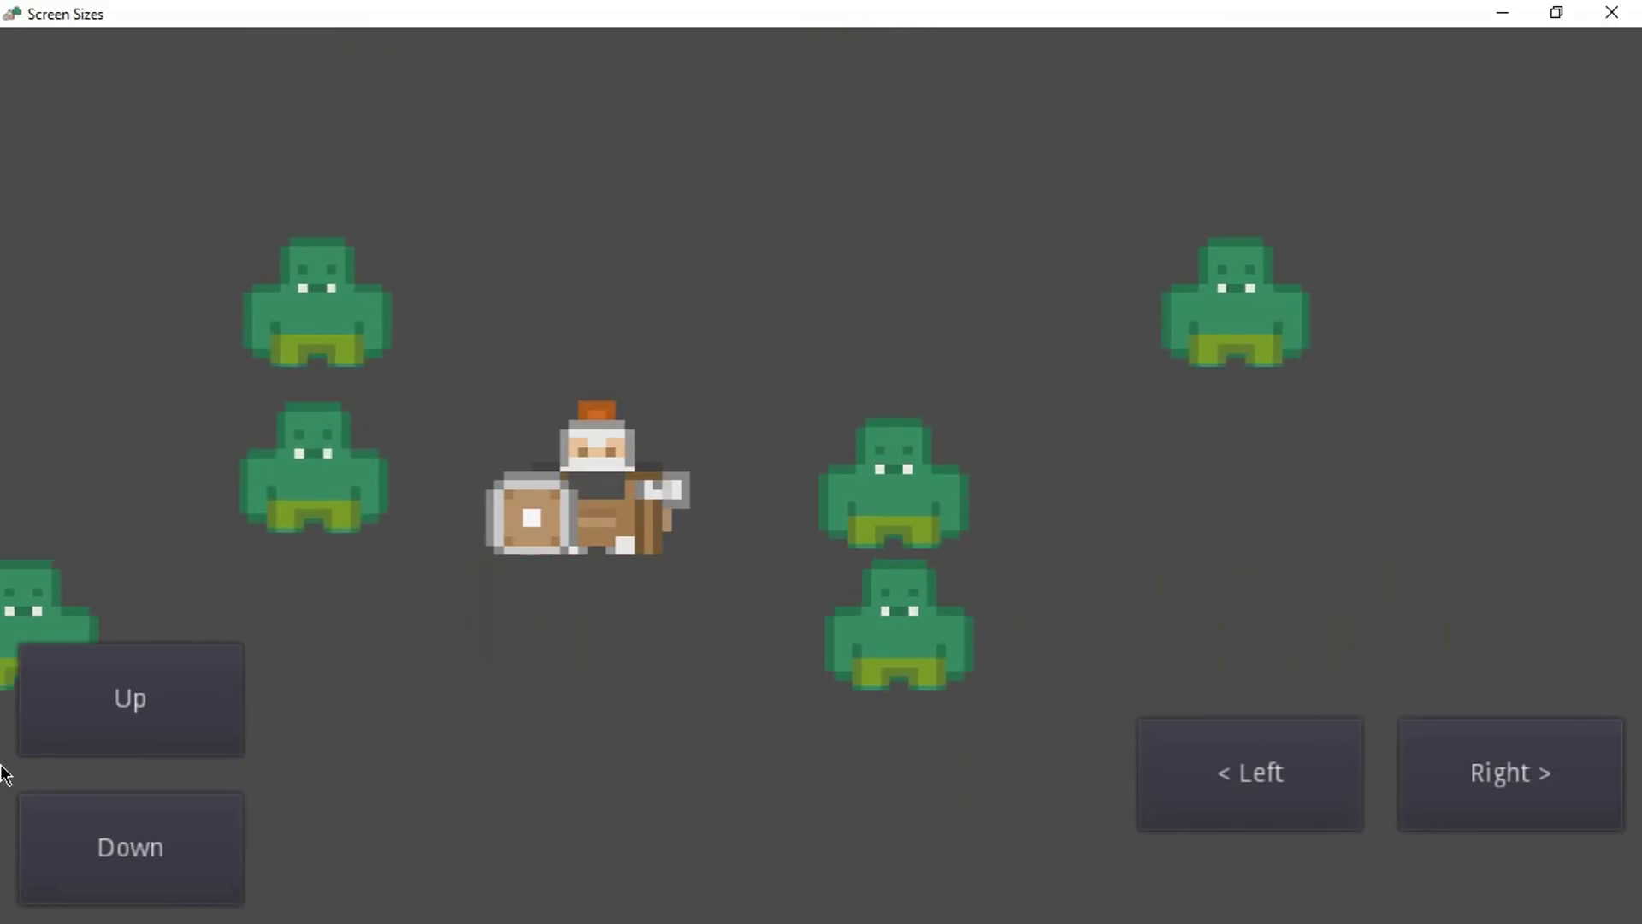
pyautogui.click(1608, 13)
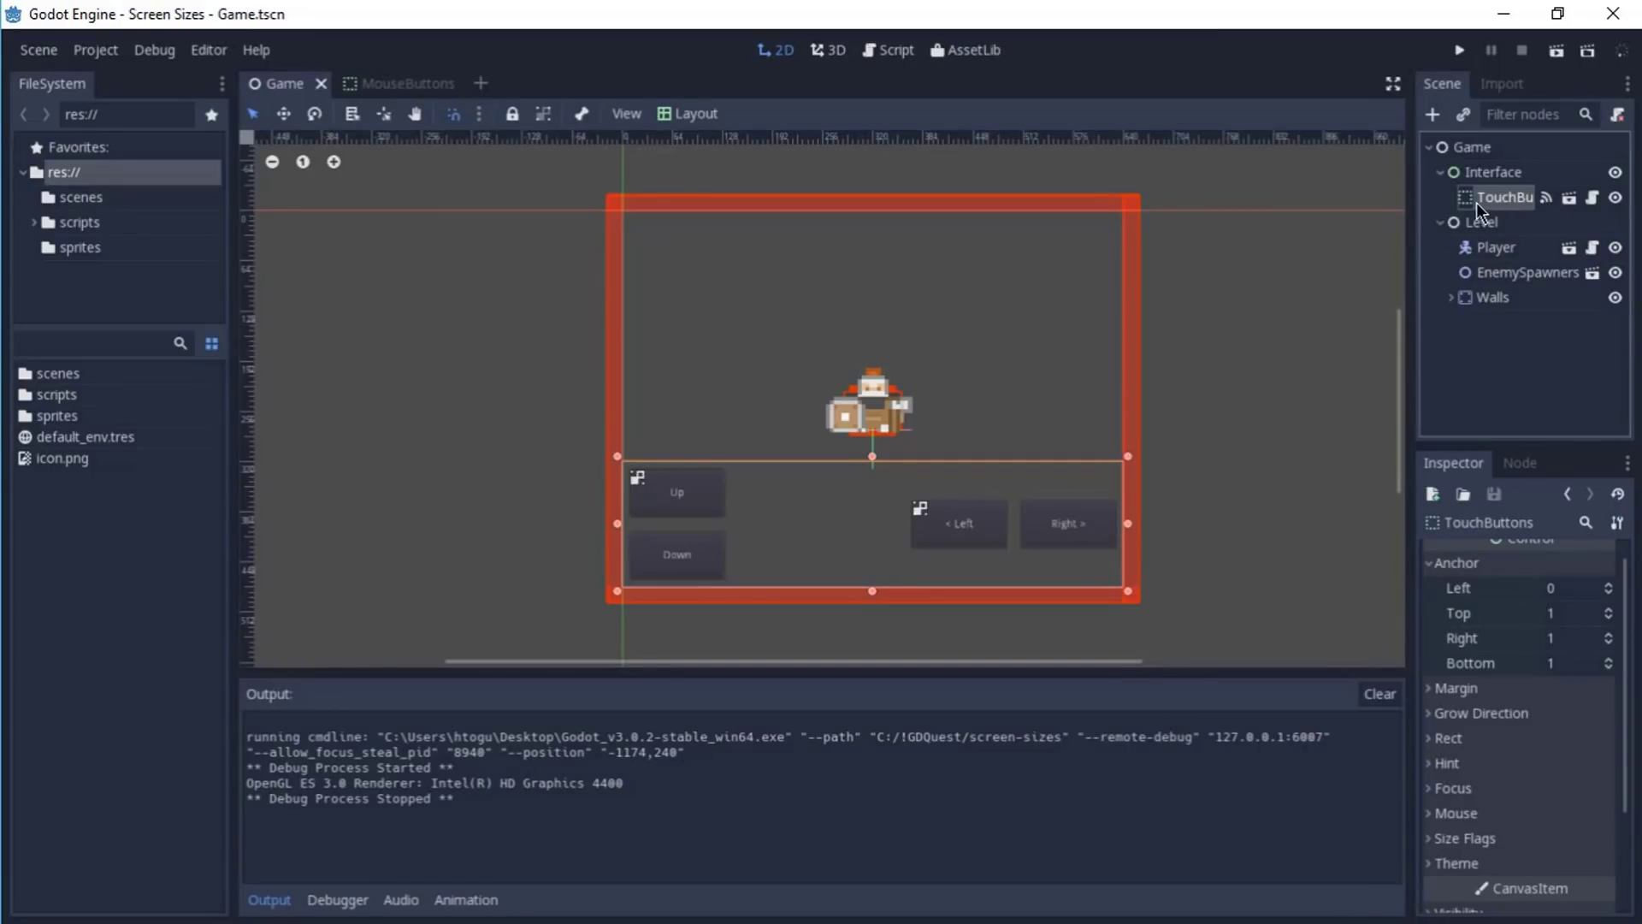
pyautogui.click(695, 114)
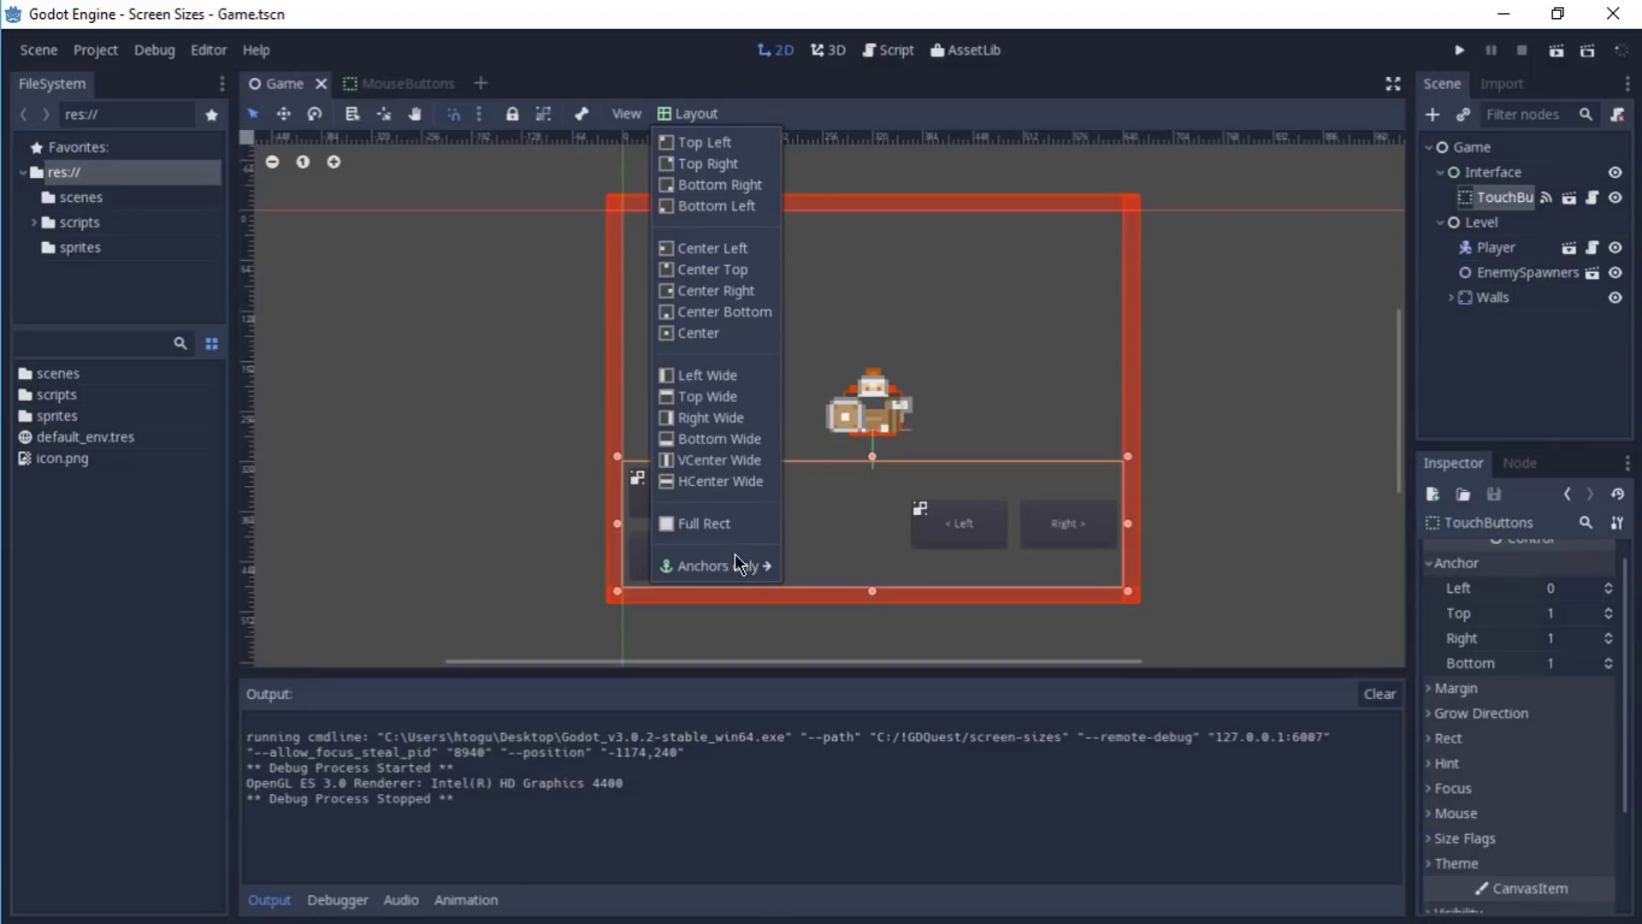
# - Anchor TouchButtons to Center Top (0.5, 0, 0.5, 0) via Anchors only, then run the game
pyautogui.moveTo(732, 566)
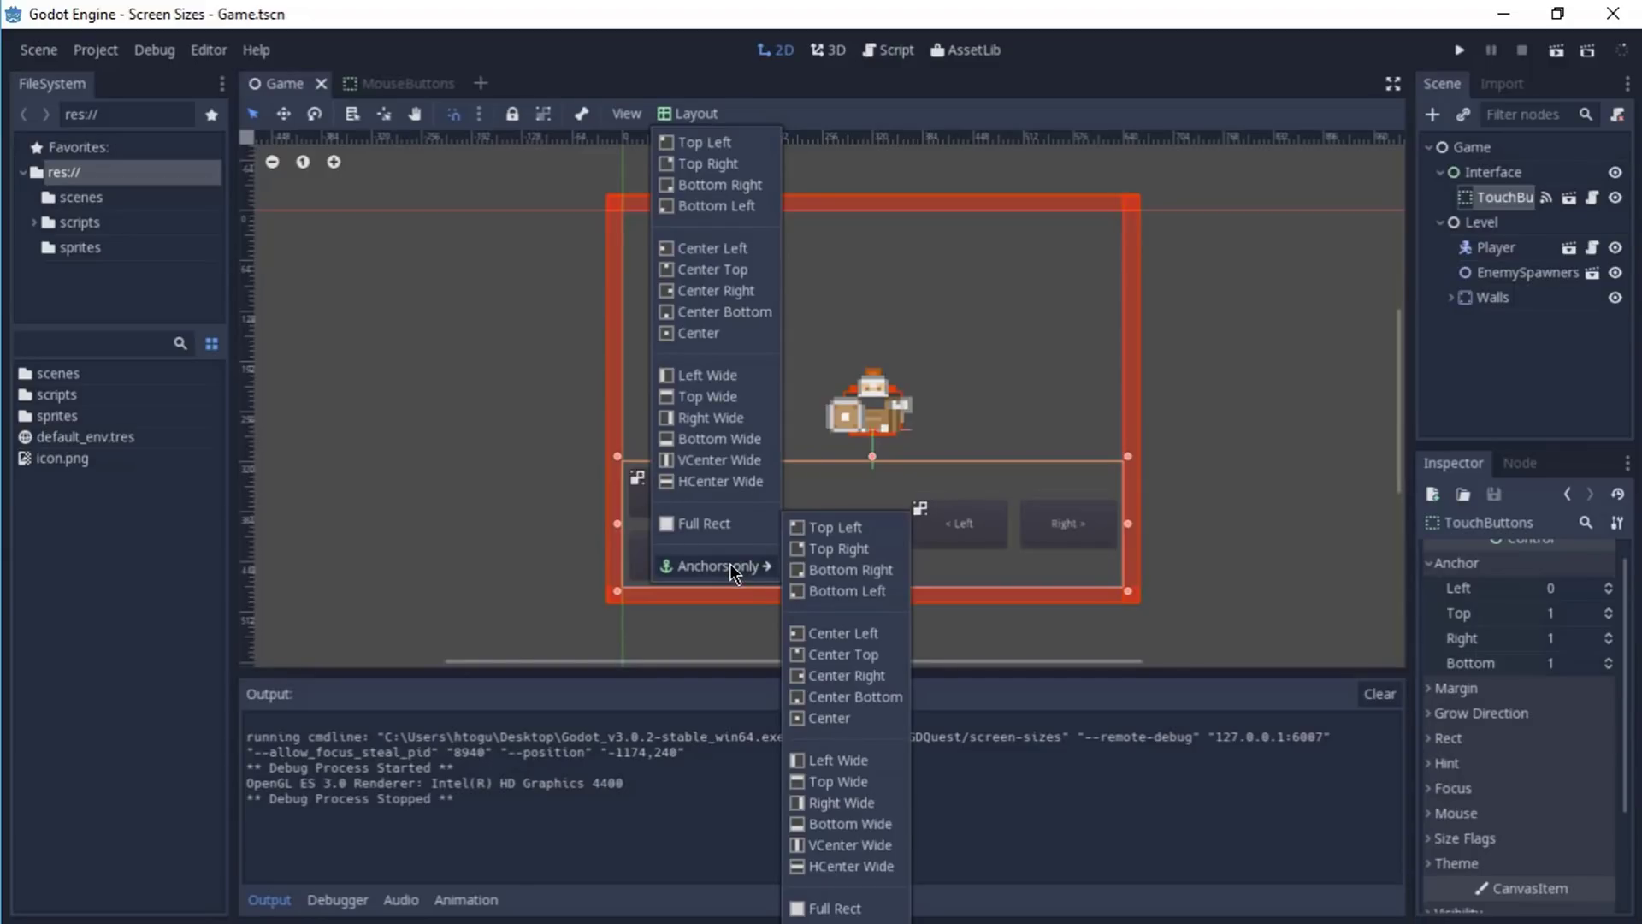
pyautogui.click(875, 655)
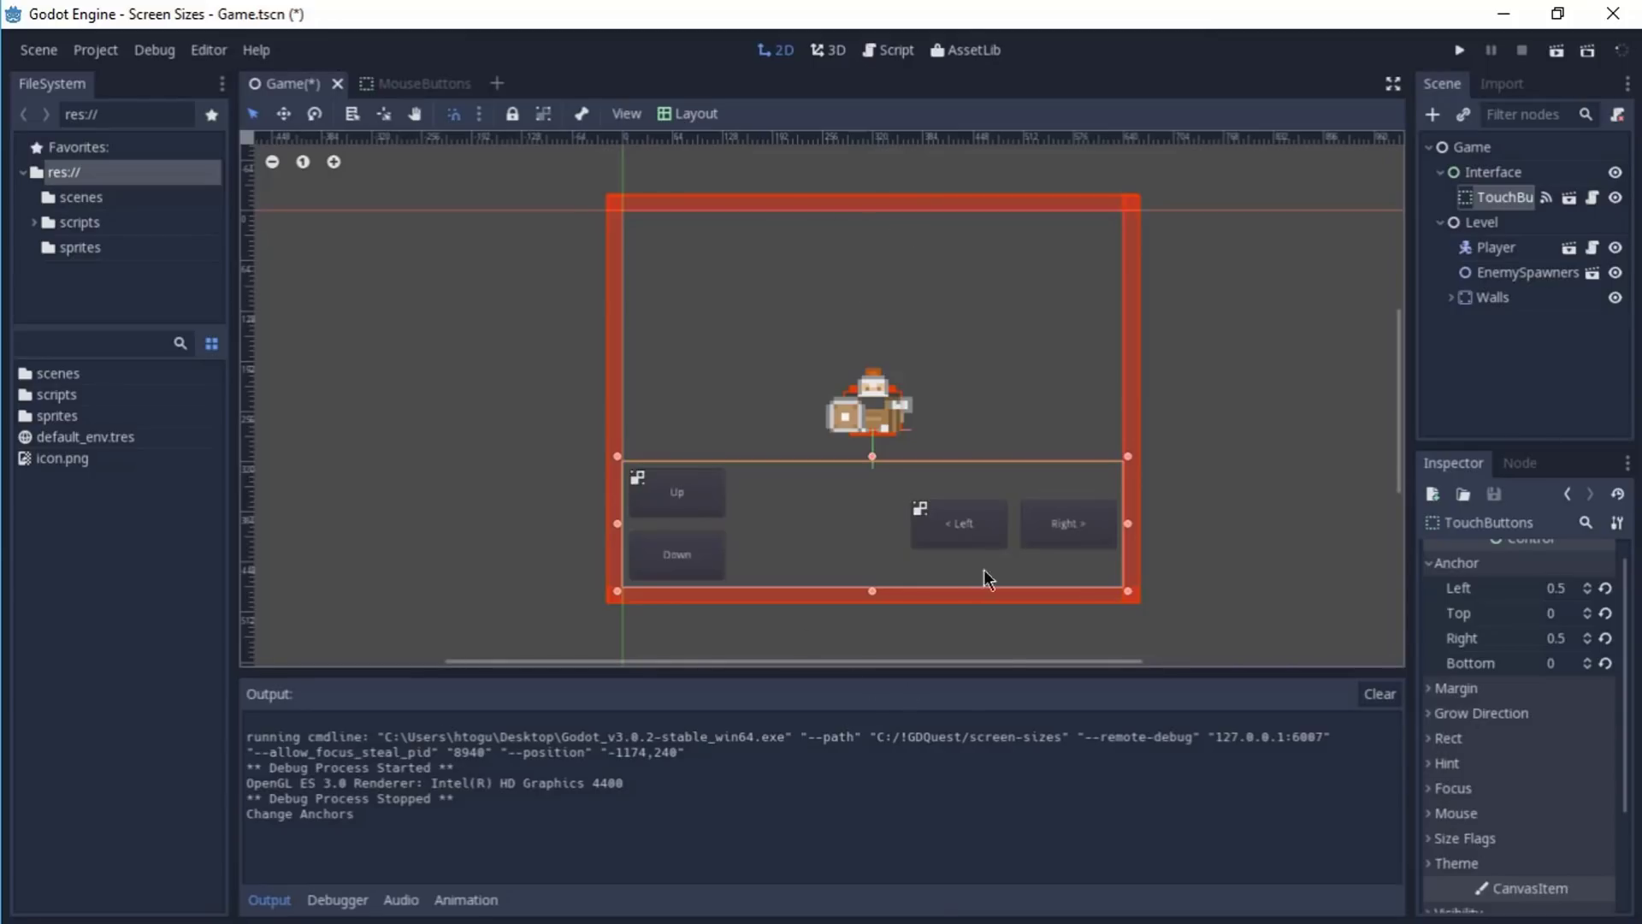
pyautogui.click(1460, 53)
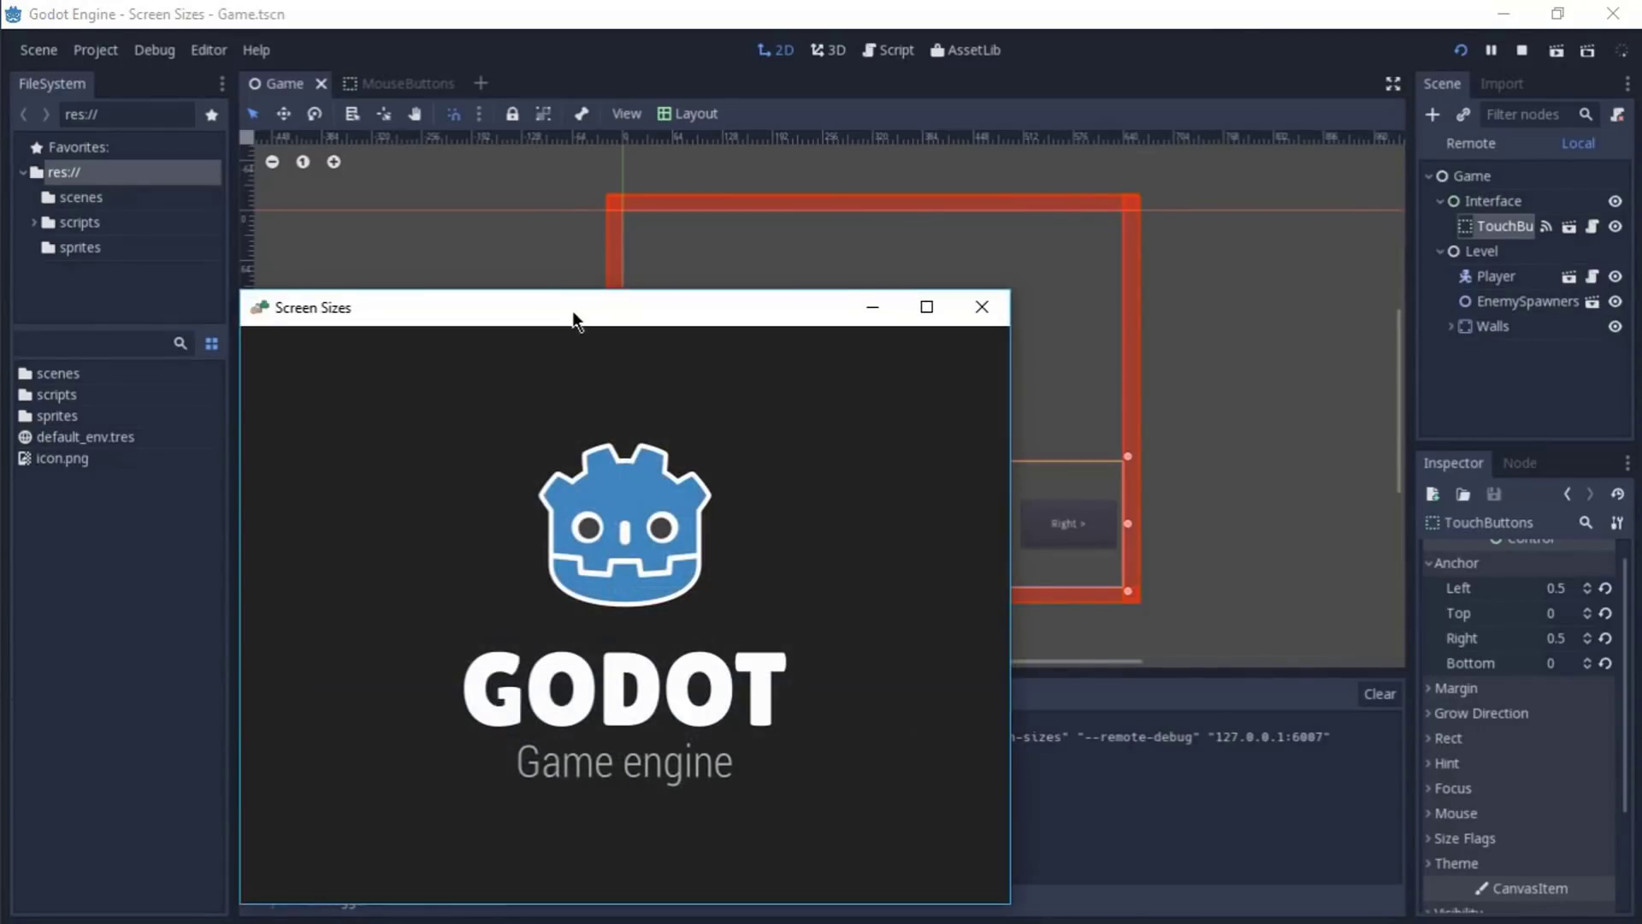
# - Check the Center Top buttons maximized and in a taller restored window, then close the game
pyautogui.moveTo(573, 318); pyautogui.dragTo(836, 63)
pyautogui.click(1185, 63)
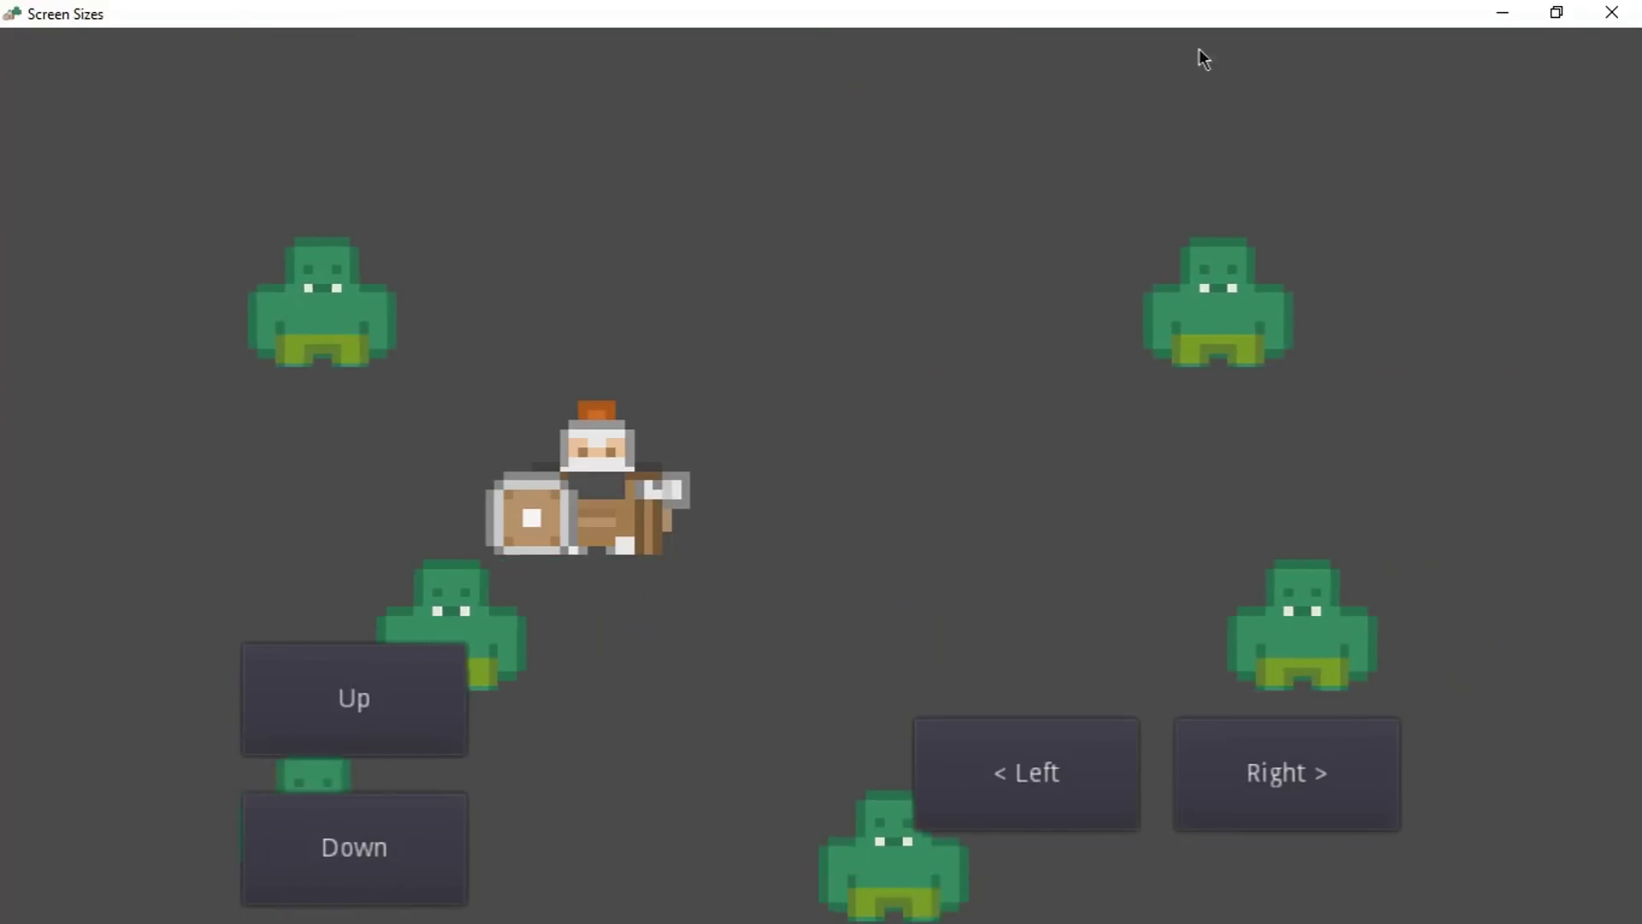
pyautogui.doubleClick(1162, 23)
pyautogui.moveTo(1161, 23); pyautogui.dragTo(884, 60)
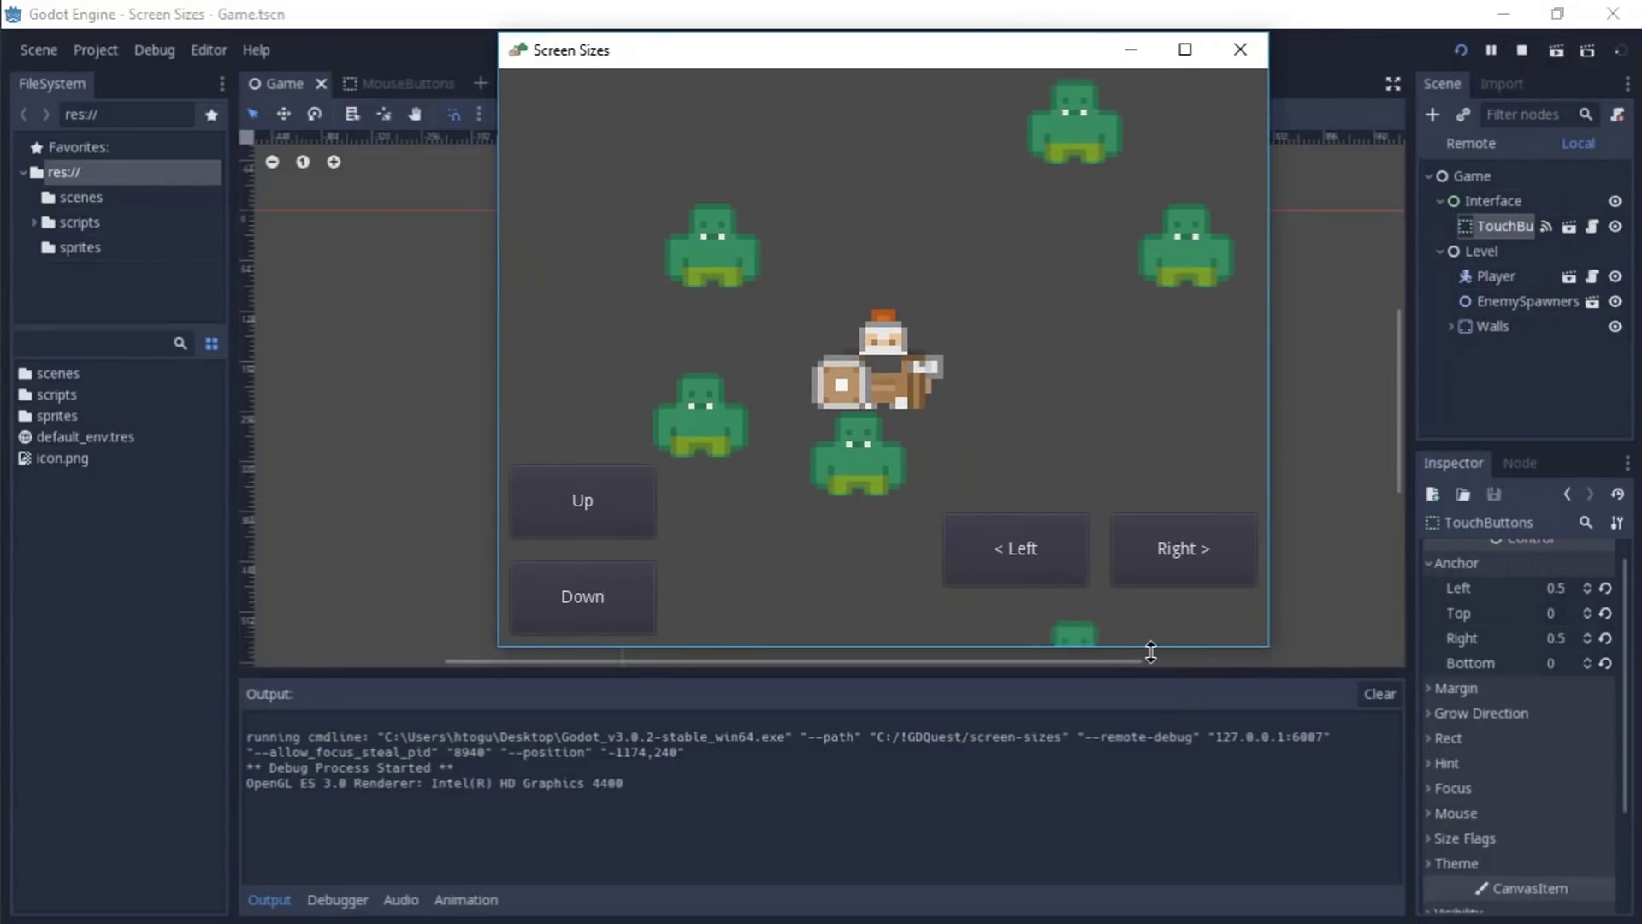
pyautogui.moveTo(1151, 651); pyautogui.dragTo(1155, 841)
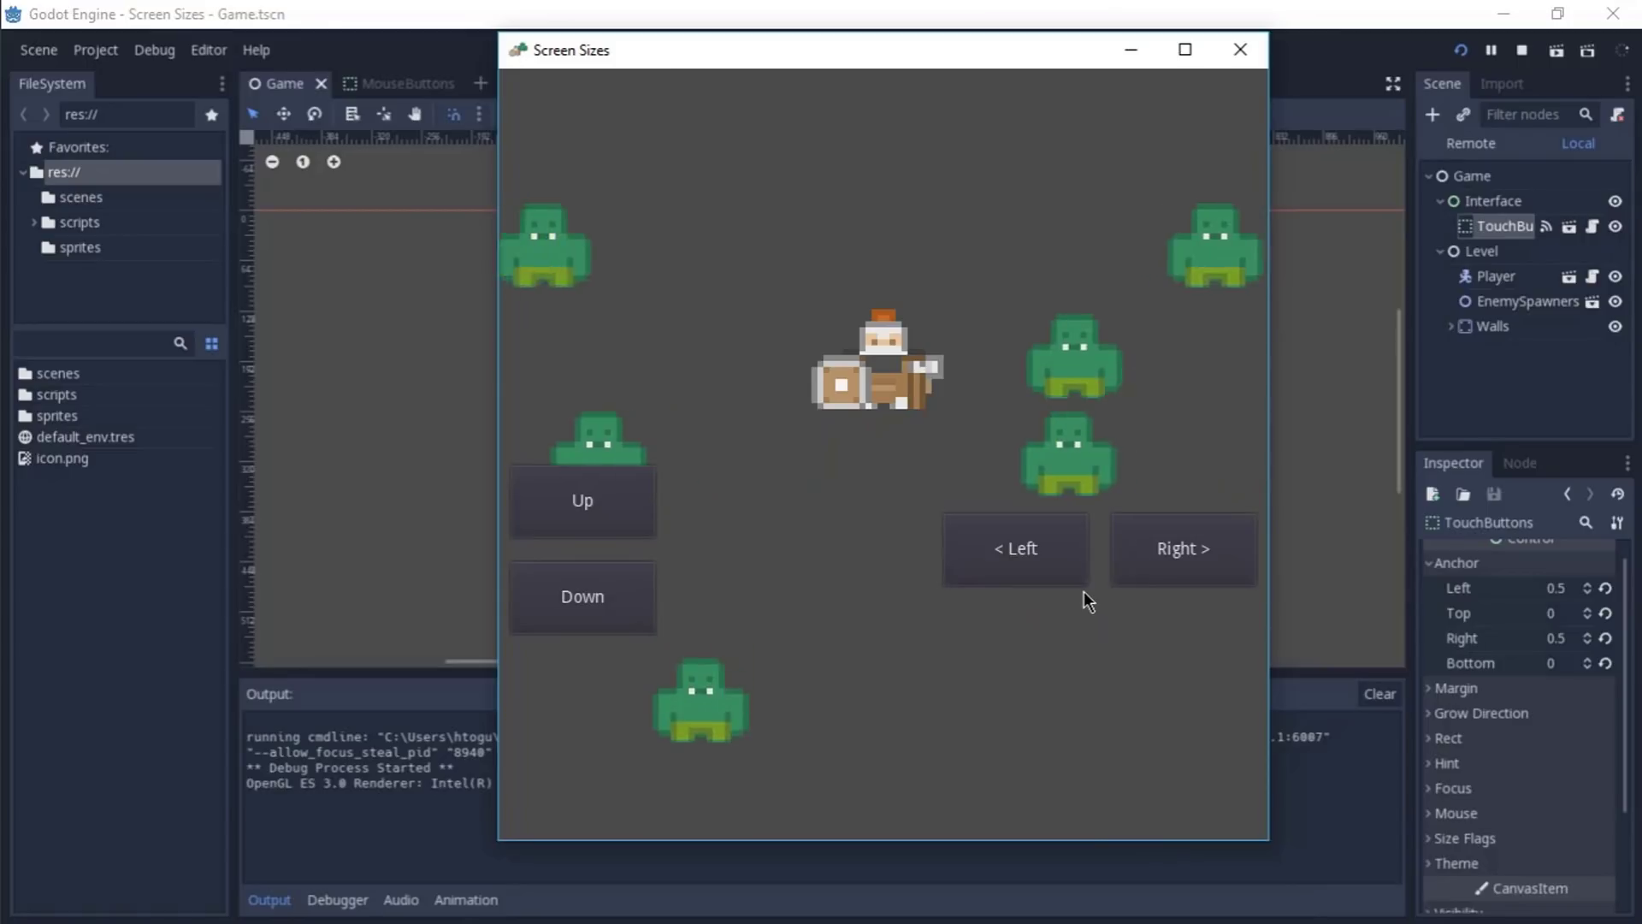
pyautogui.click(1240, 48)
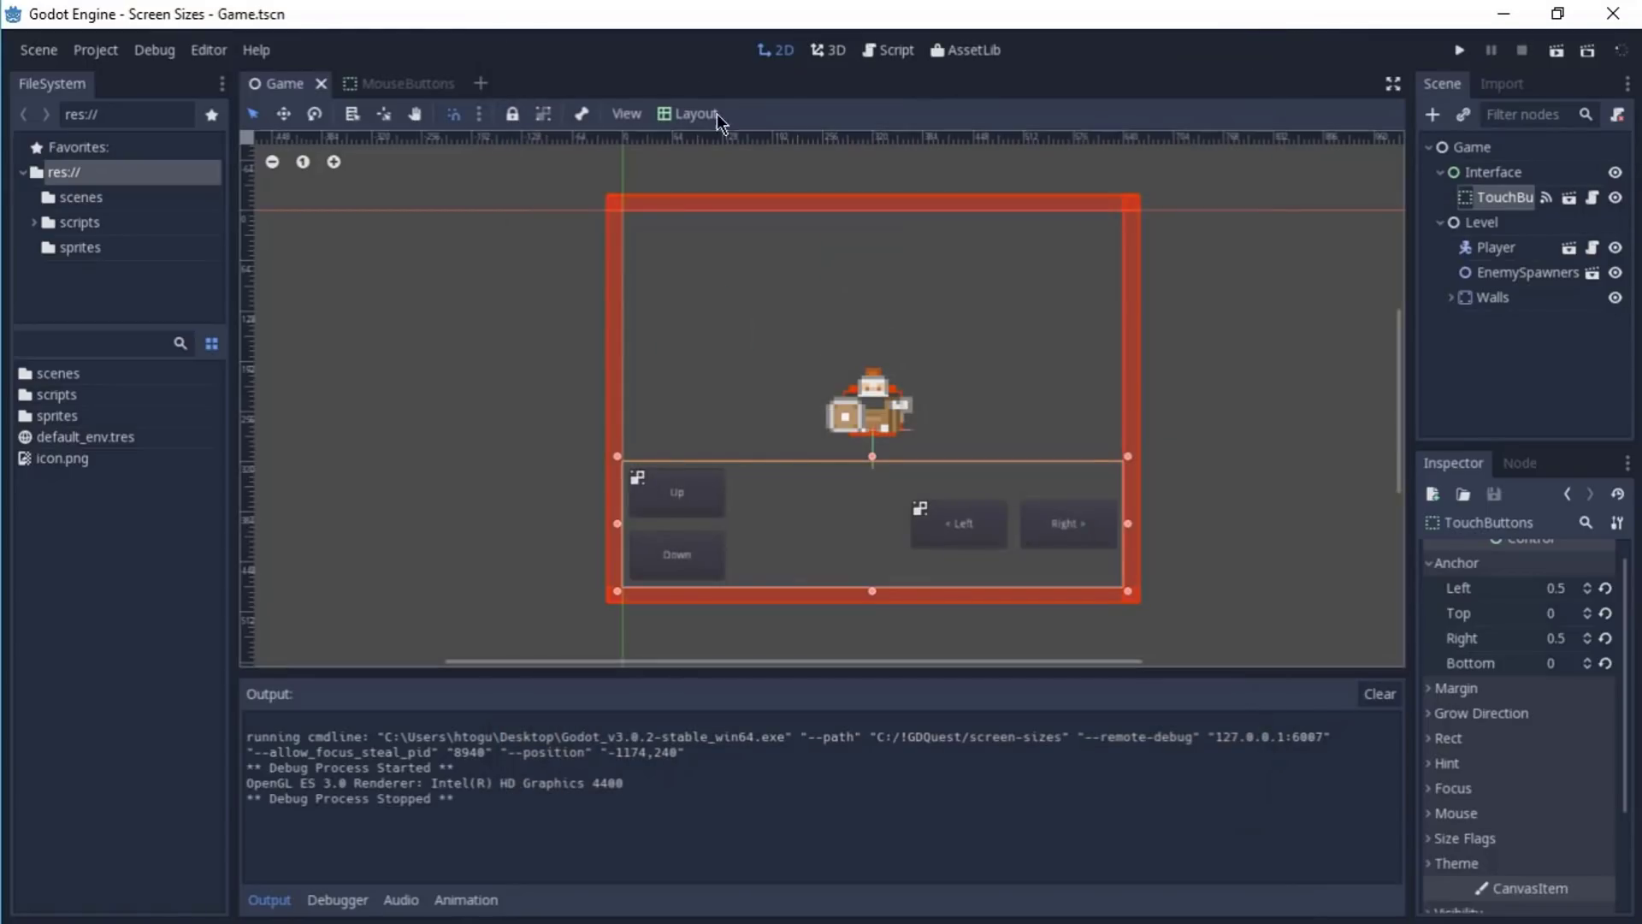
pyautogui.click(693, 113)
pyautogui.moveTo(720, 562)
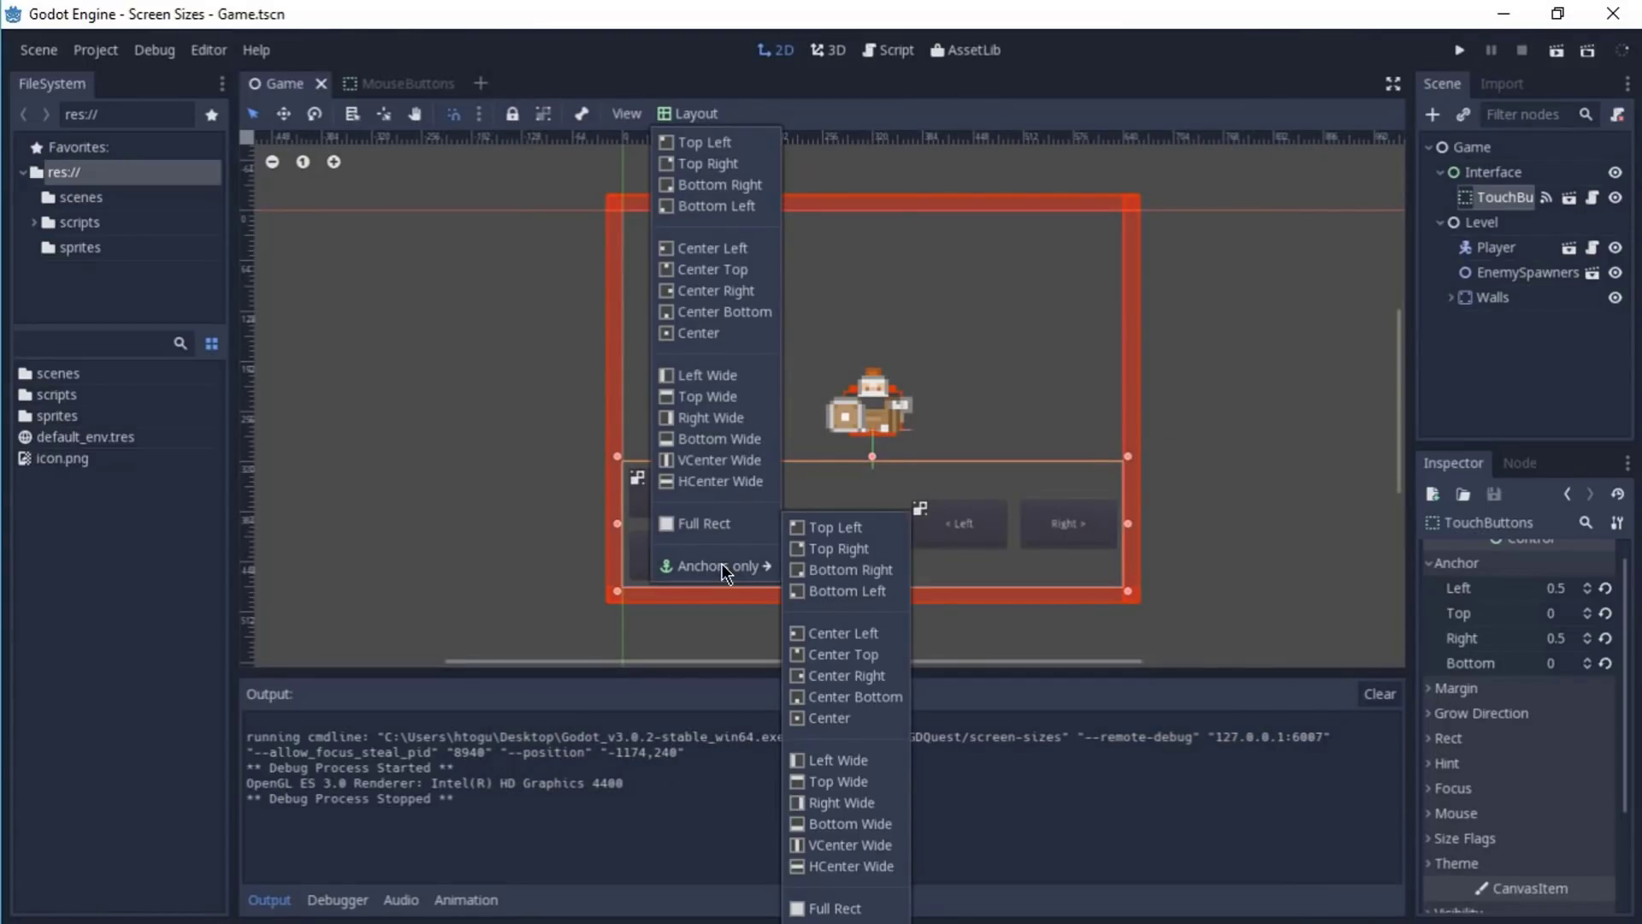